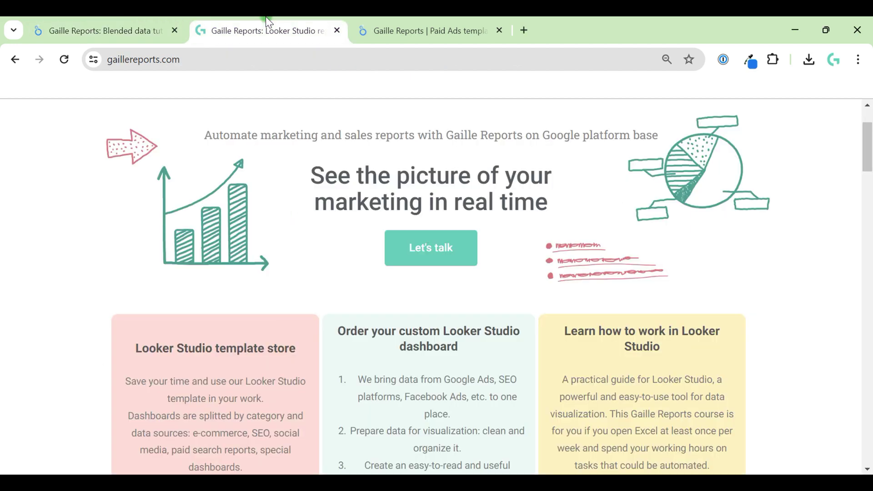
# Step: Look over the Gaille Reports home page, including the template store, custom dashboard and Looker Studio course sections
pyautogui.scroll(2, 699, 295)
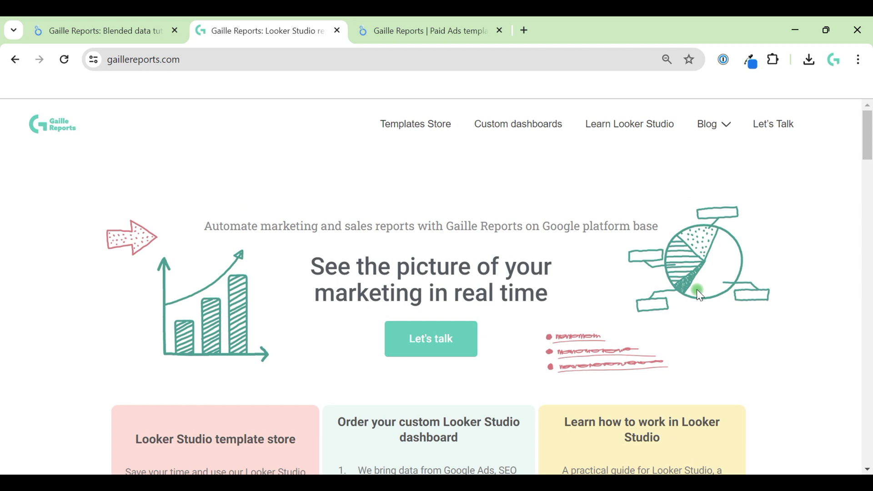
pyautogui.scroll(-3, 446, 307)
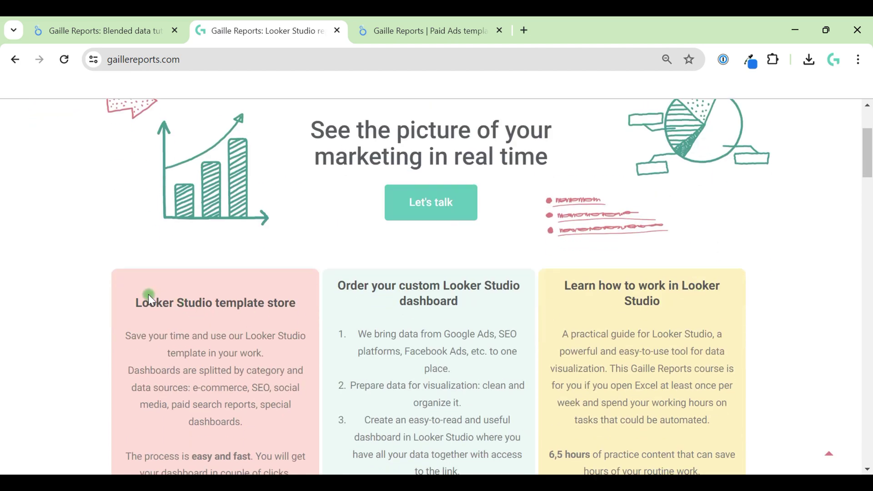
pyautogui.moveTo(131, 306); pyautogui.dragTo(302, 305)
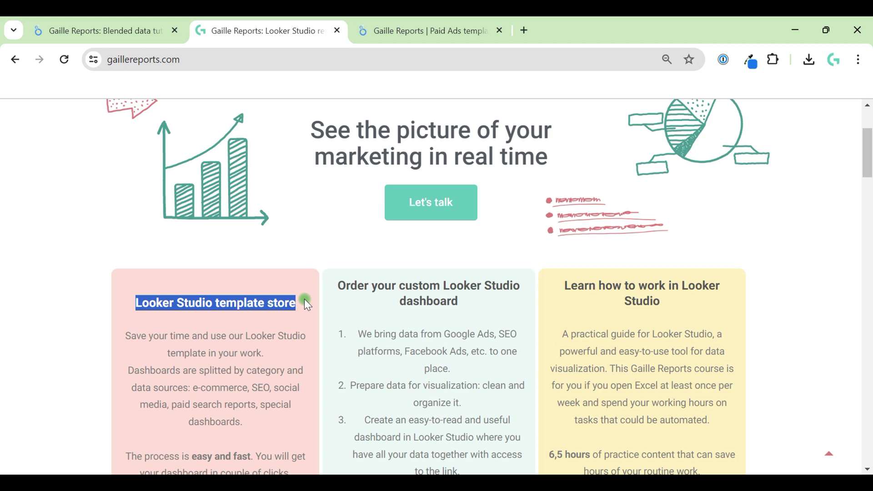
pyautogui.click(338, 299)
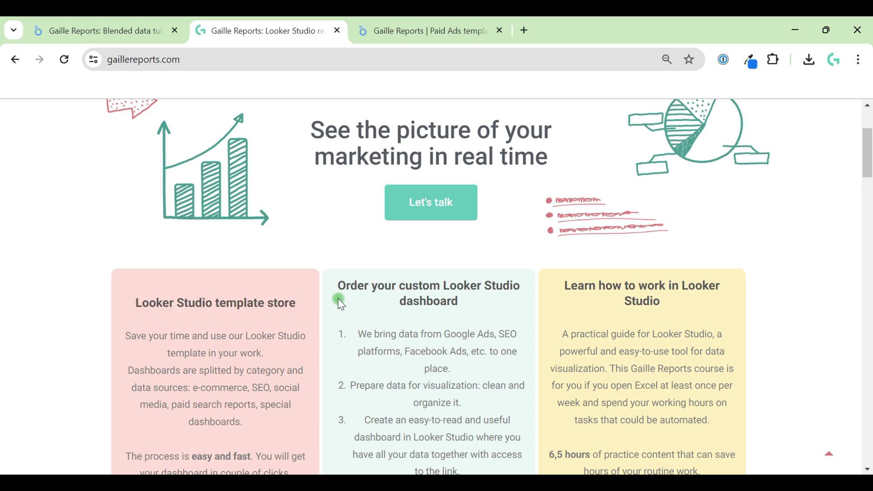
pyautogui.moveTo(354, 280); pyautogui.dragTo(493, 334)
pyautogui.click(461, 294)
pyautogui.scroll(-3, 460, 301)
pyautogui.scroll(2, 465, 251)
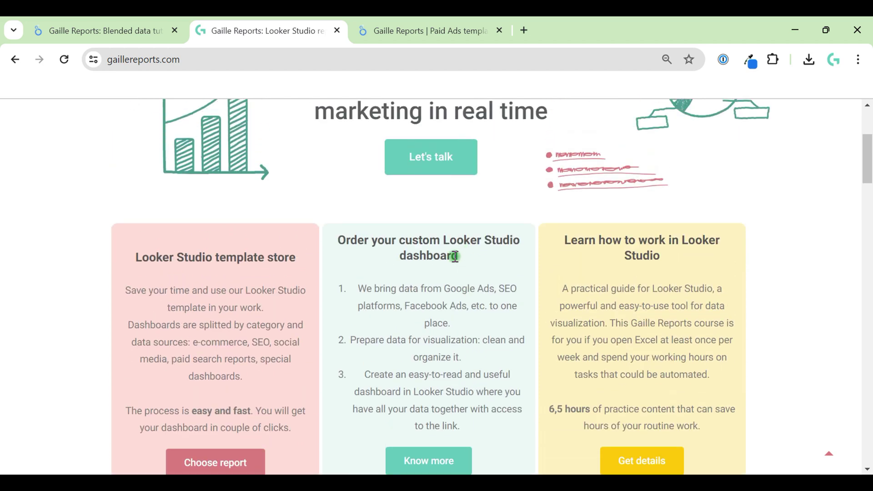
pyautogui.scroll(4, 455, 256)
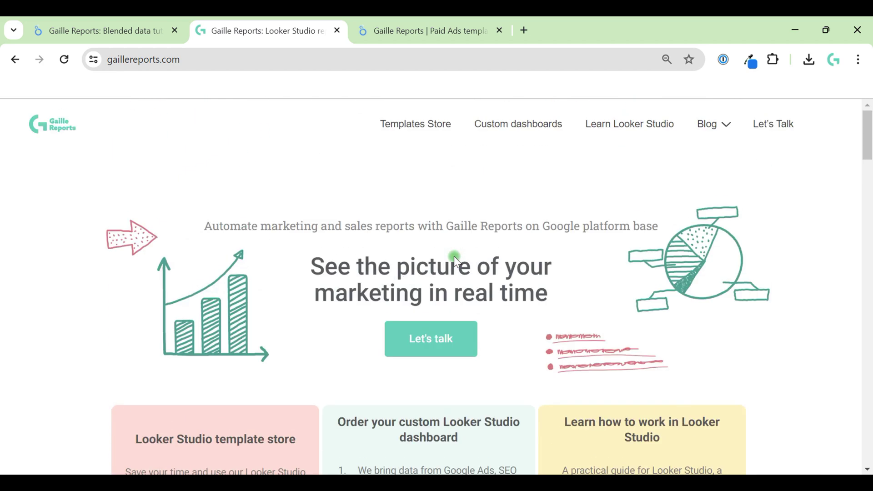
# Step: Switch to the Blended data tutorial report in Looker Studio and inspect the Google Analytics and Google Search Console tables
pyautogui.click(102, 28)
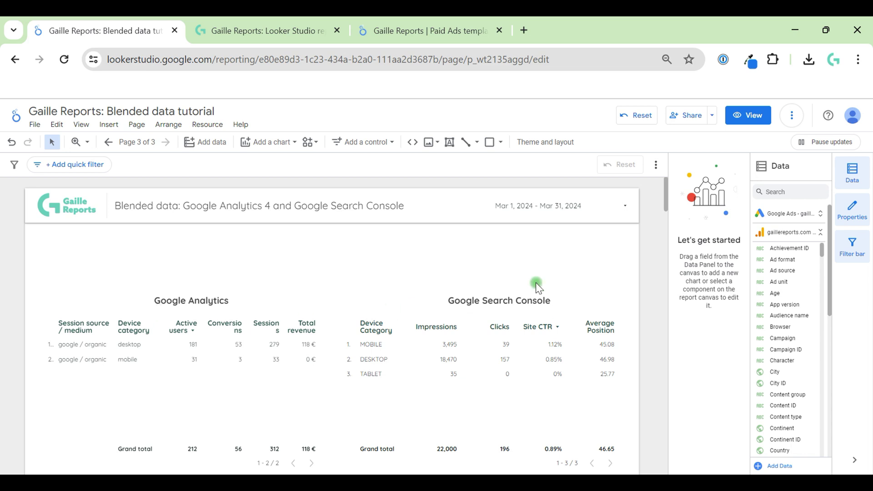
pyautogui.click(210, 405)
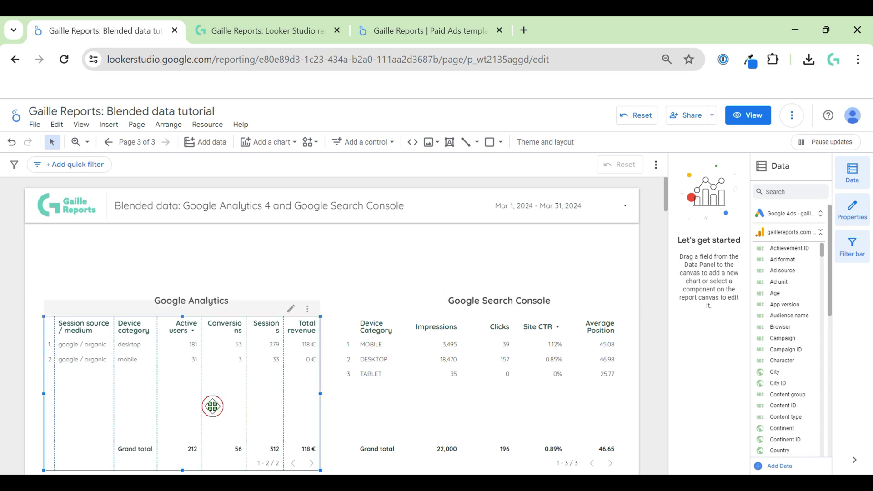
pyautogui.click(470, 403)
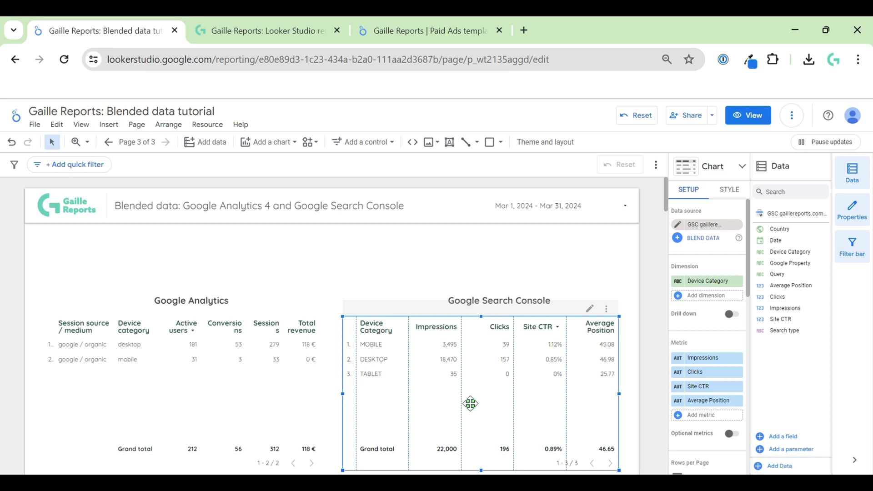
pyautogui.click(264, 267)
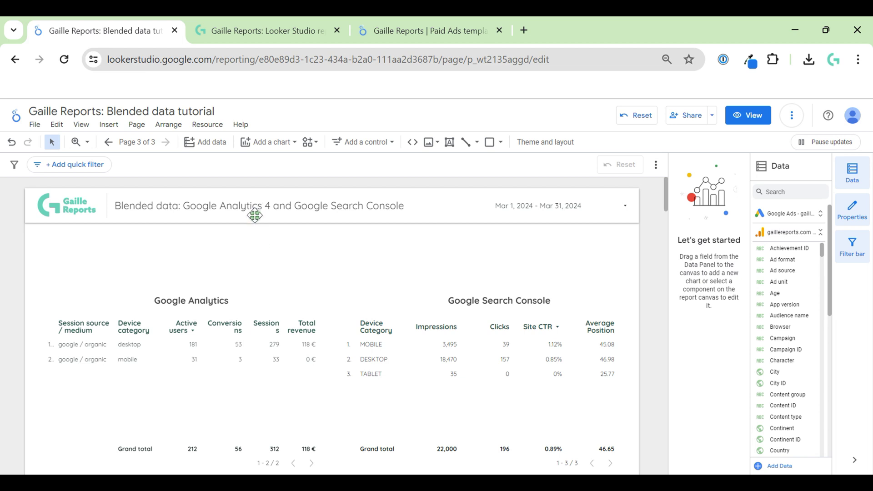
# Step: Add a drop-down list control above the Google Analytics table, in line with its starting edge
pyautogui.click(371, 150)
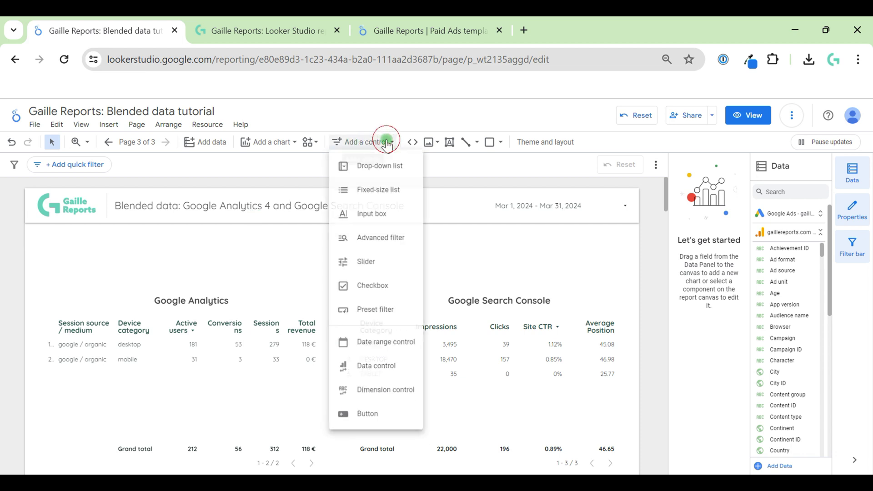
pyautogui.click(392, 169)
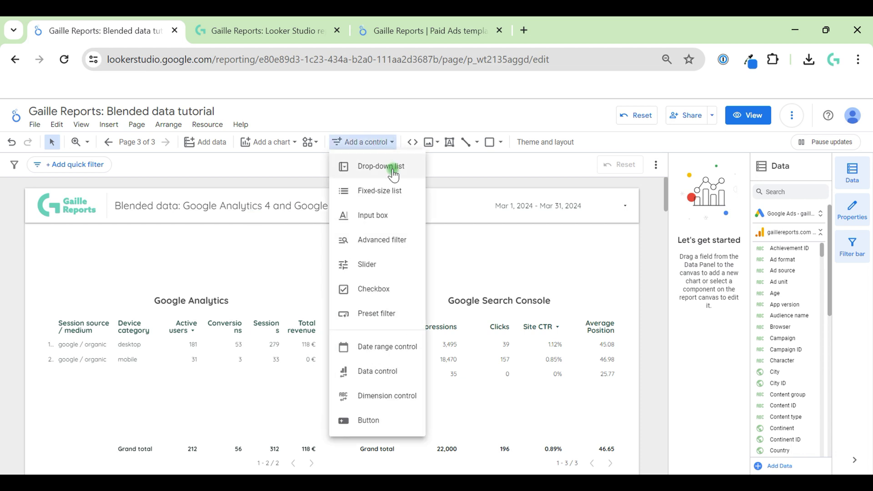
pyautogui.click(393, 170)
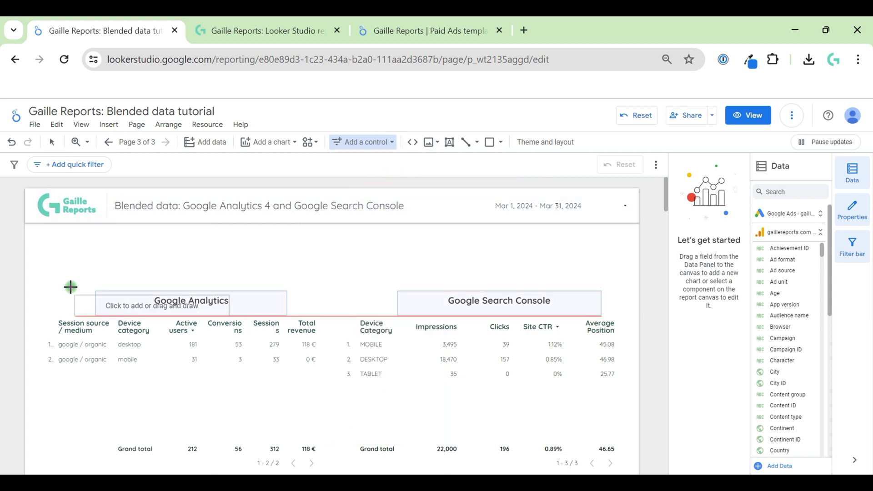
pyautogui.click(43, 250)
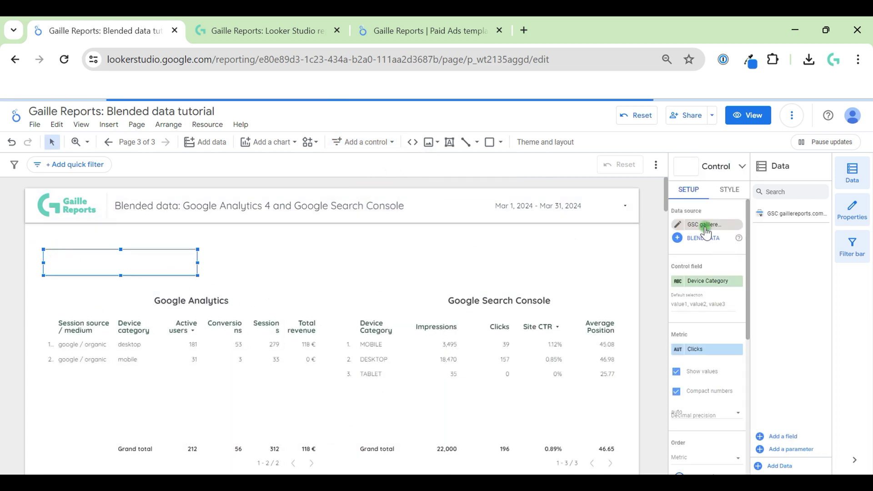
pyautogui.click(705, 228)
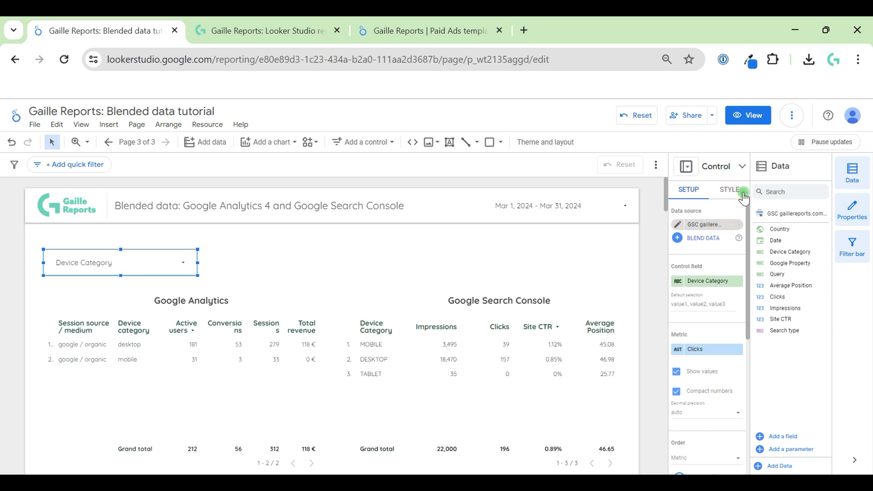
# Step: Give the new drop-down control a light gray background, leaving it without a border shadow
pyautogui.click(725, 191)
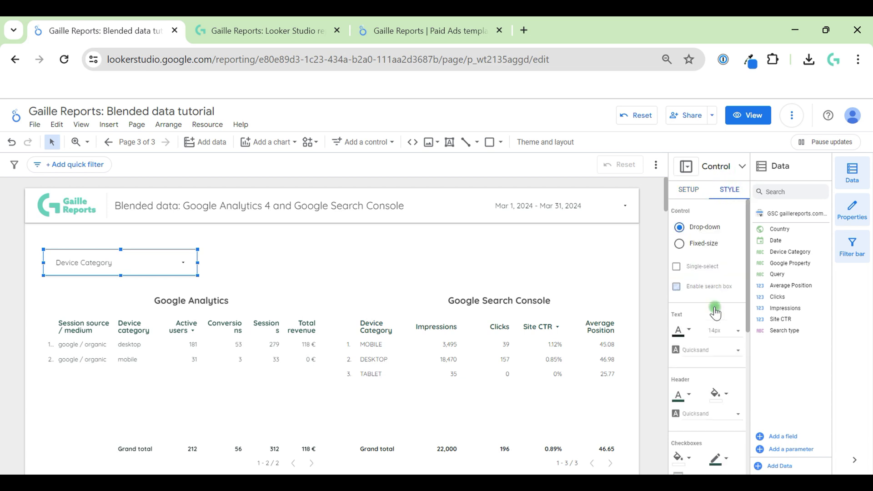
pyautogui.scroll(-5, 715, 318)
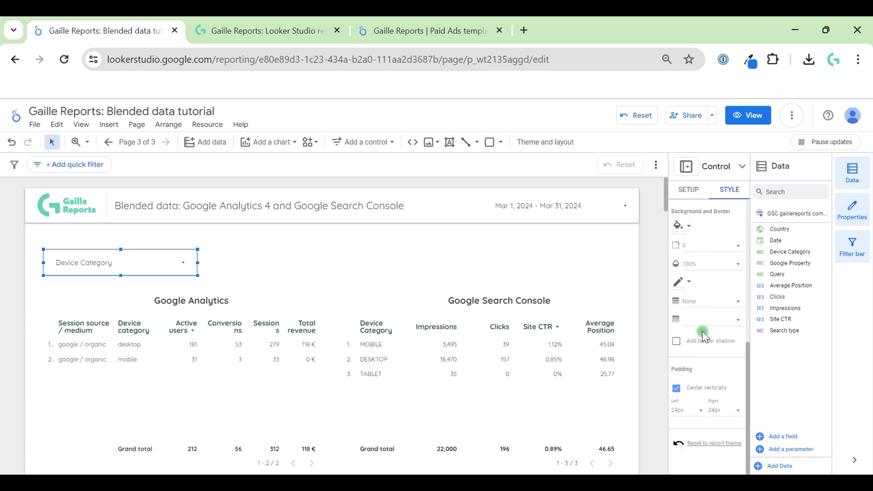
pyautogui.click(677, 342)
pyautogui.click(677, 342)
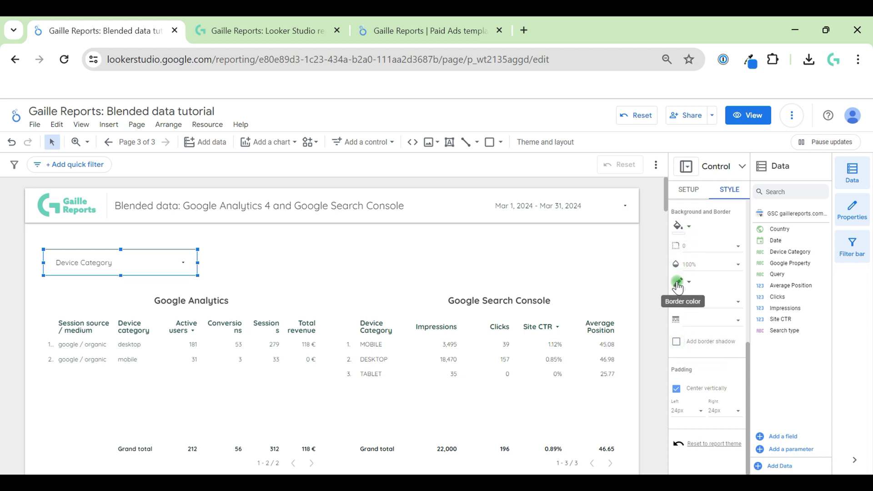
pyautogui.click(704, 253)
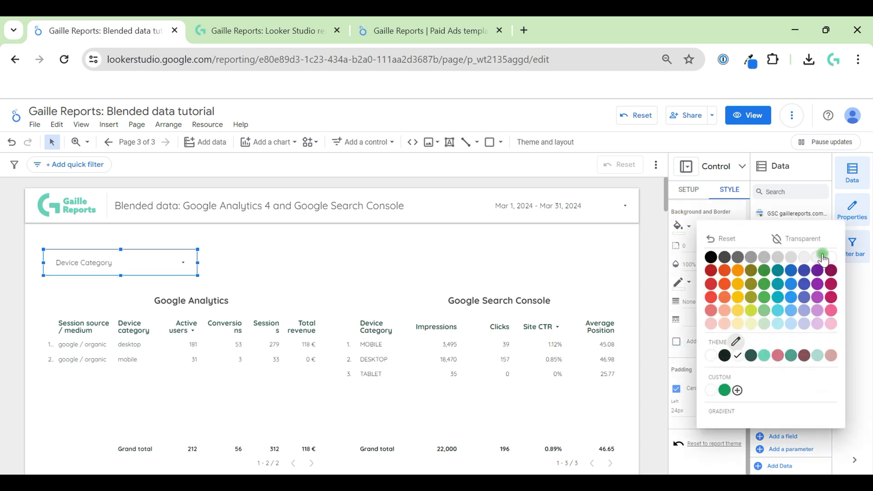
pyautogui.click(773, 259)
pyautogui.click(260, 256)
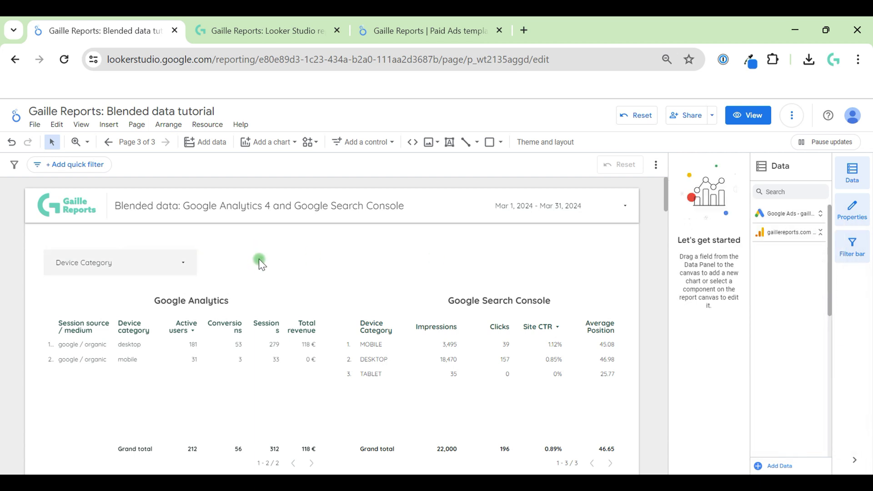
# Step: Examine the device values listed in the Device Category control and the data source it uses
pyautogui.click(185, 273)
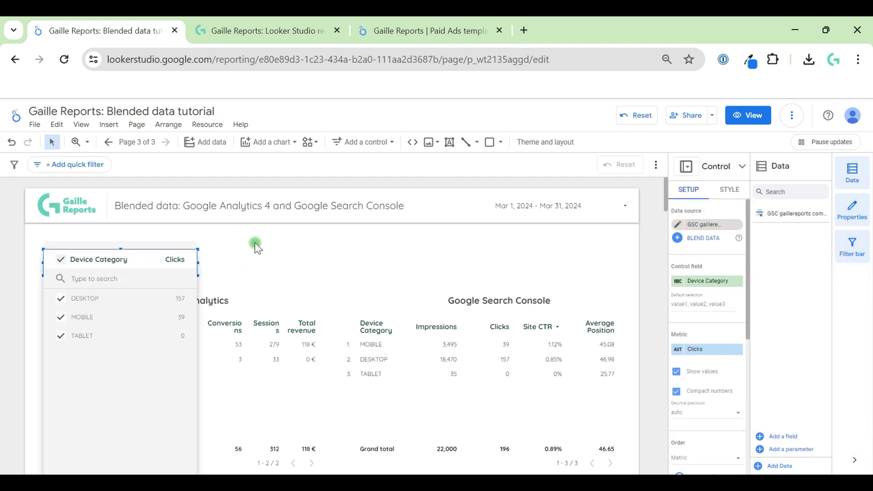
pyautogui.click(229, 254)
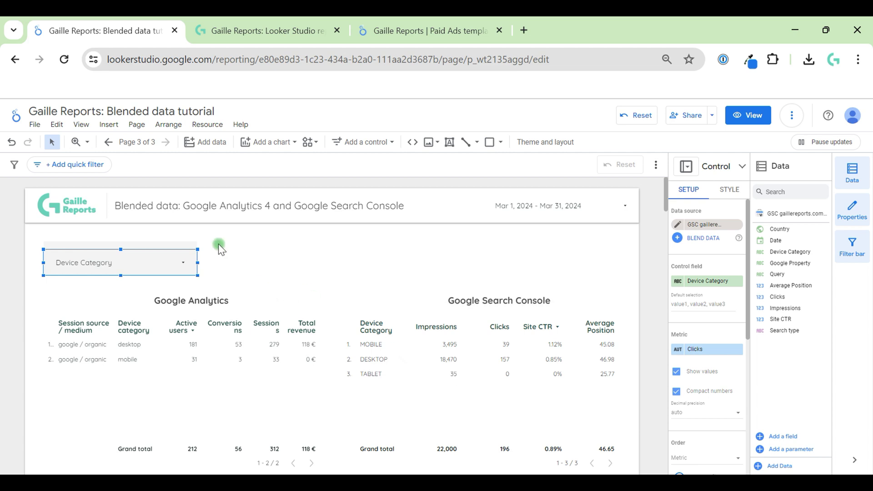
pyautogui.click(230, 256)
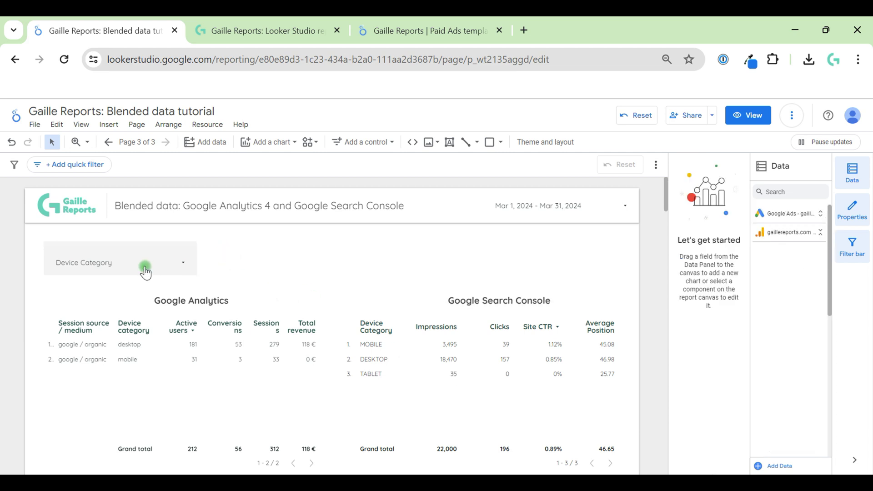
pyautogui.click(171, 252)
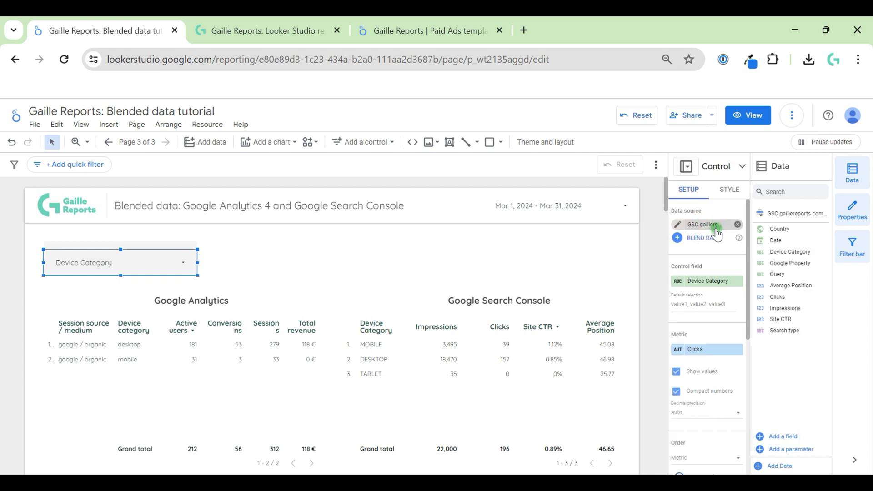
pyautogui.click(315, 281)
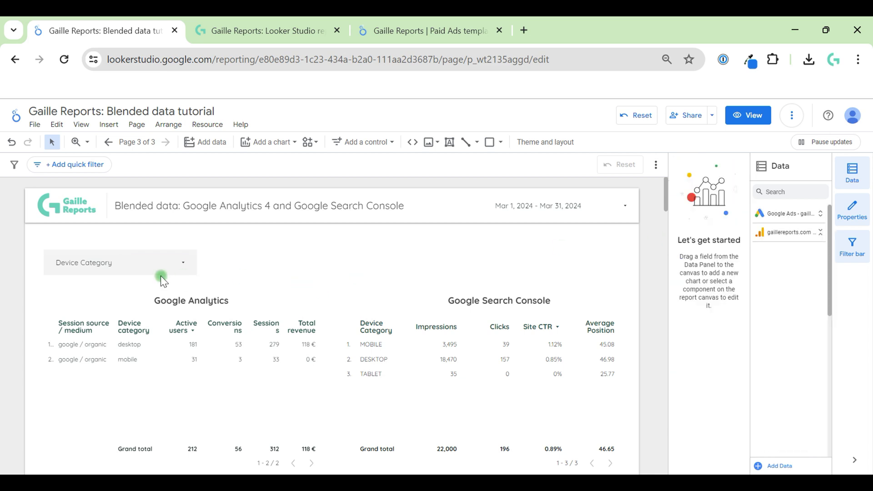
pyautogui.click(180, 264)
pyautogui.click(175, 266)
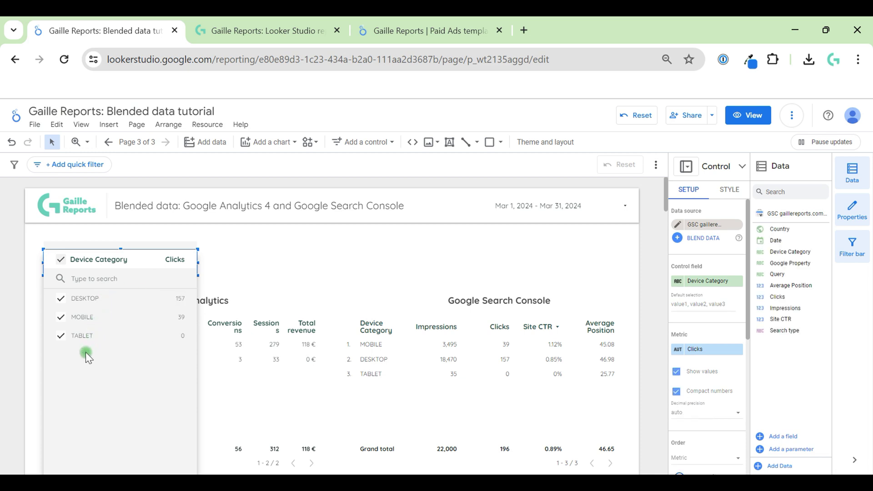
pyautogui.click(255, 262)
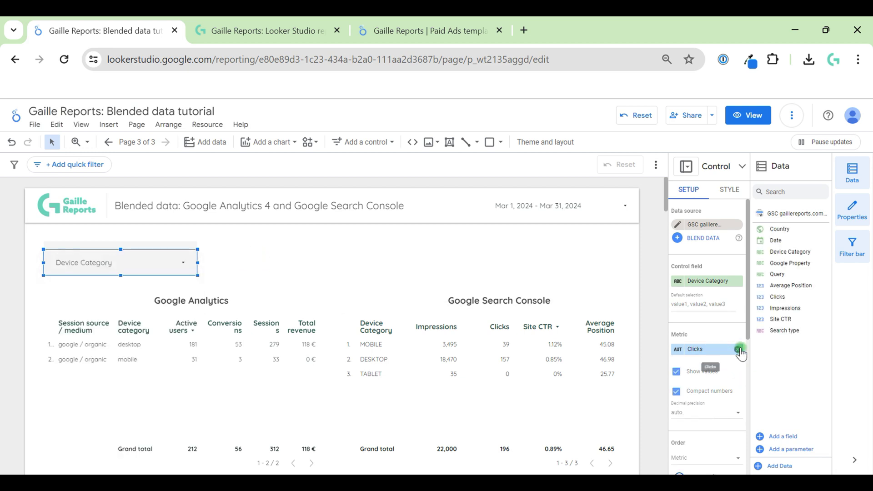
# Step: Remove the Clicks metric from the Device Category control and check its list of values
pyautogui.moveTo(698, 361); pyautogui.dragTo(659, 359)
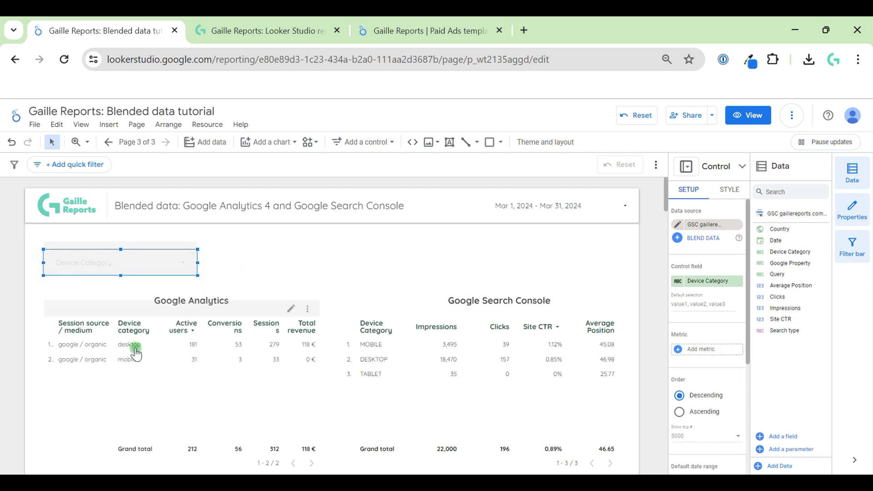
pyautogui.click(177, 264)
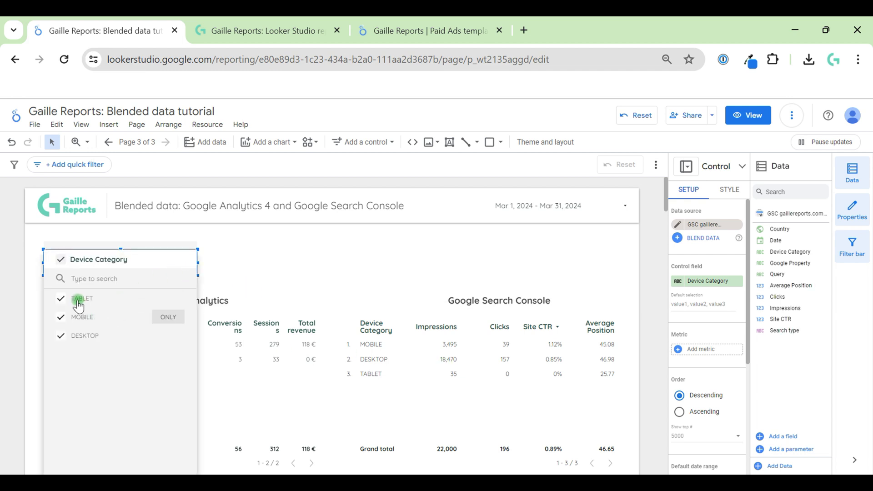
pyautogui.click(281, 276)
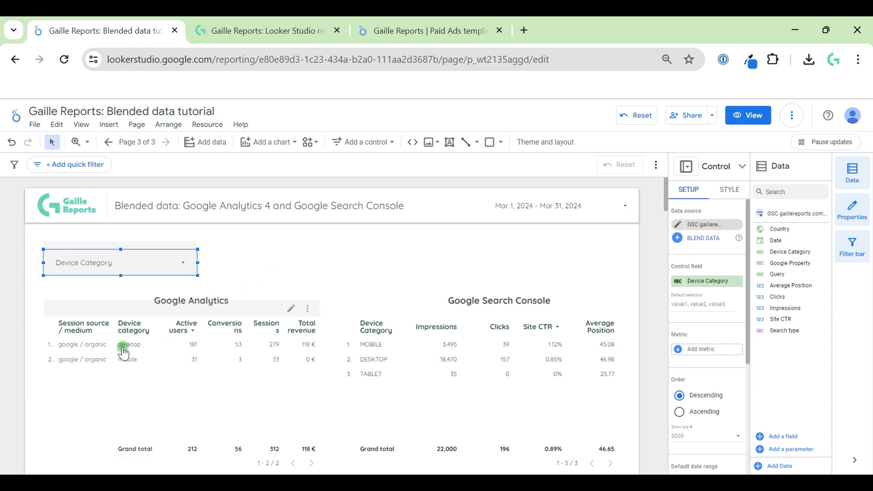
# Step: Filter the report by Device Category to TABLET only, switch it to MOBILE only, and compare the separate tables with the blended one
pyautogui.click(171, 268)
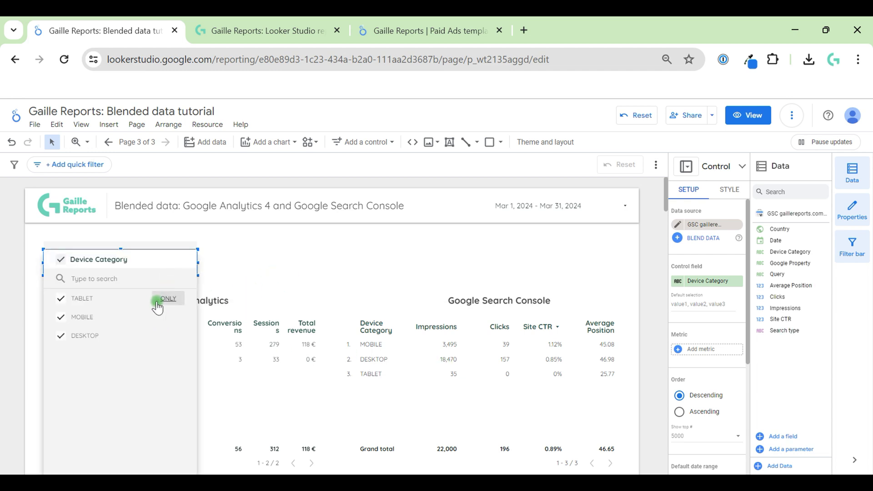
pyautogui.click(168, 298)
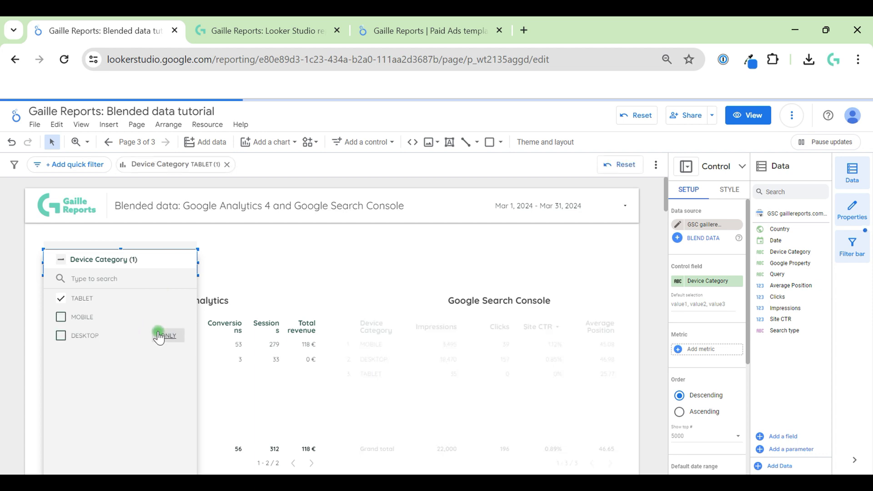
pyautogui.click(165, 317)
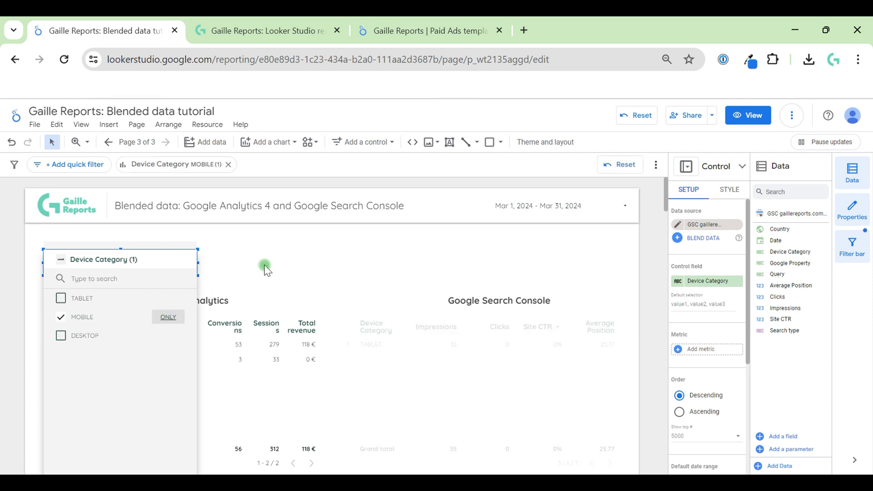
pyautogui.click(286, 257)
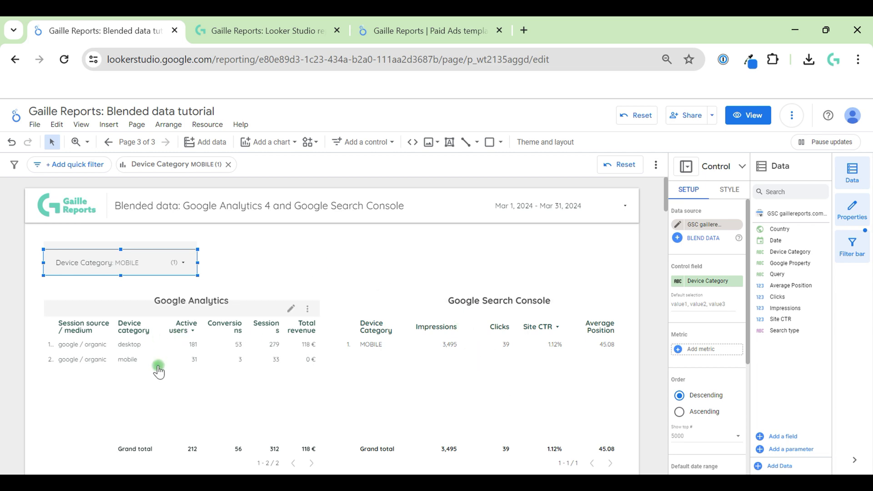
pyautogui.scroll(-4, 639, 363)
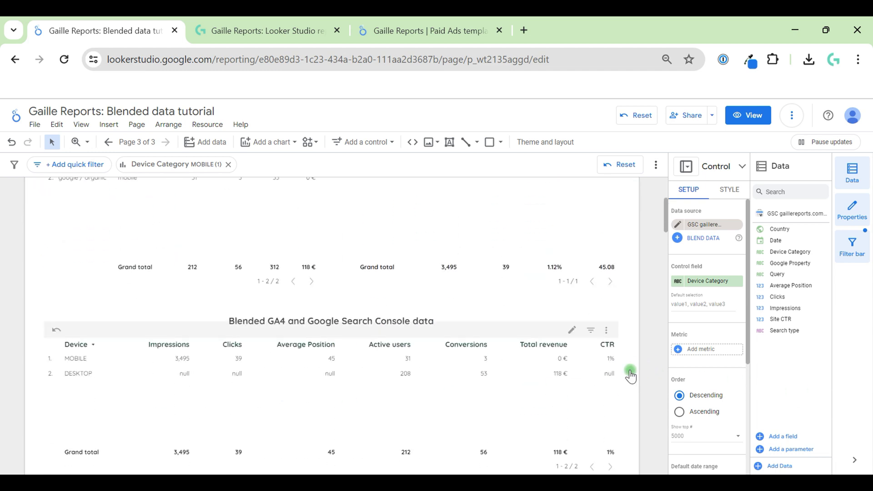
# Step: Reselect all devices in the Device Category control and compare the Google Analytics, Search Console and blended tables
pyautogui.scroll(4, 654, 356)
pyautogui.click(146, 241)
pyautogui.click(132, 264)
pyautogui.click(61, 261)
pyautogui.click(287, 260)
pyautogui.scroll(-4, 600, 318)
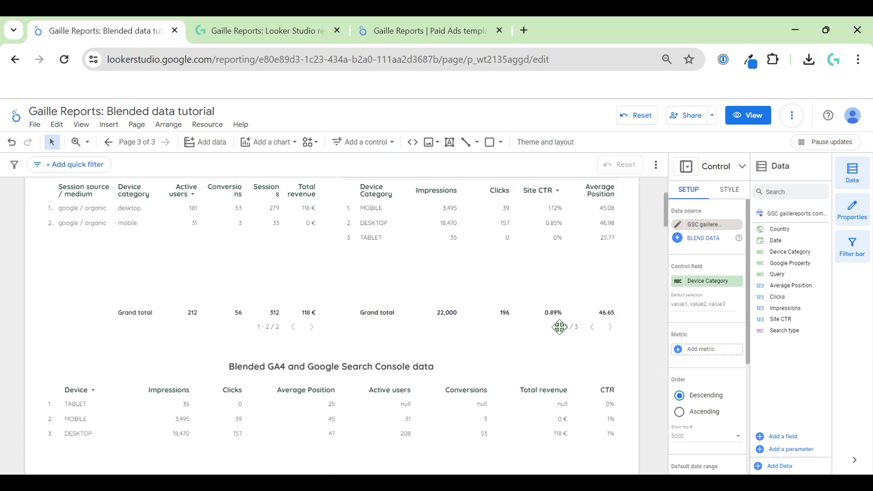
# Step: Filter the report to MOBILE only with the Device Category control and examine the blended table's rows
pyautogui.scroll(4, 29, 312)
pyautogui.click(162, 263)
pyautogui.click(173, 265)
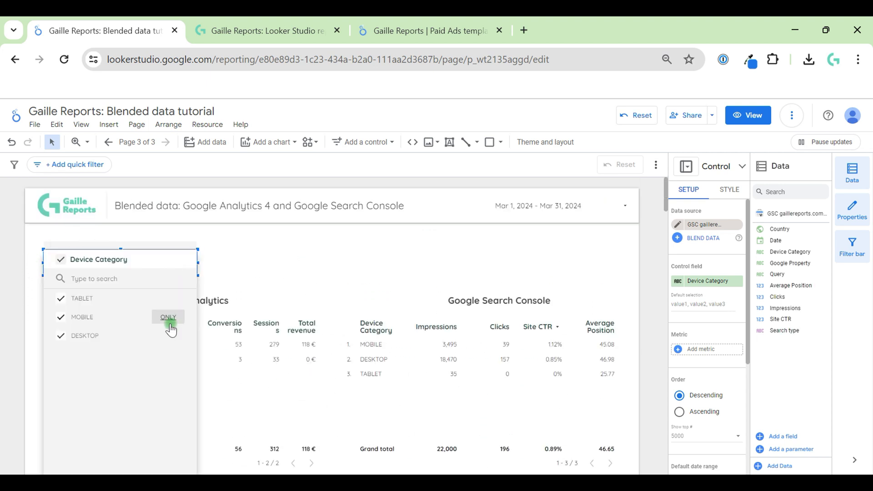
pyautogui.click(167, 317)
pyautogui.click(269, 282)
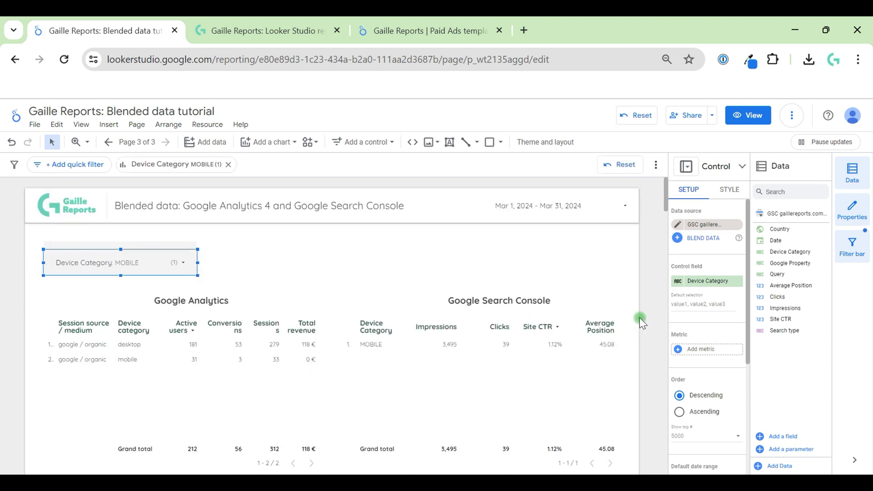
pyautogui.scroll(-5, 639, 317)
pyautogui.scroll(2, 639, 317)
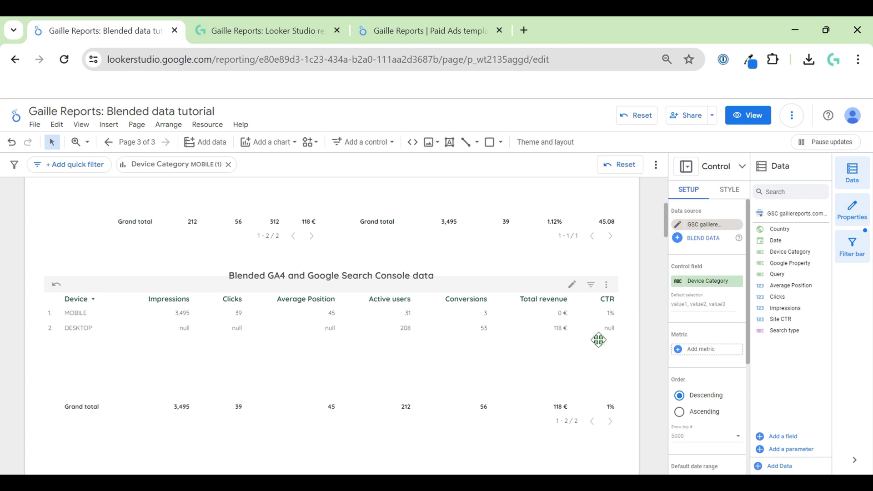
# Step: Duplicate the Device Category control beside the original and set the copy's data source to gaillereports.com - GA4
pyautogui.scroll(5, 636, 349)
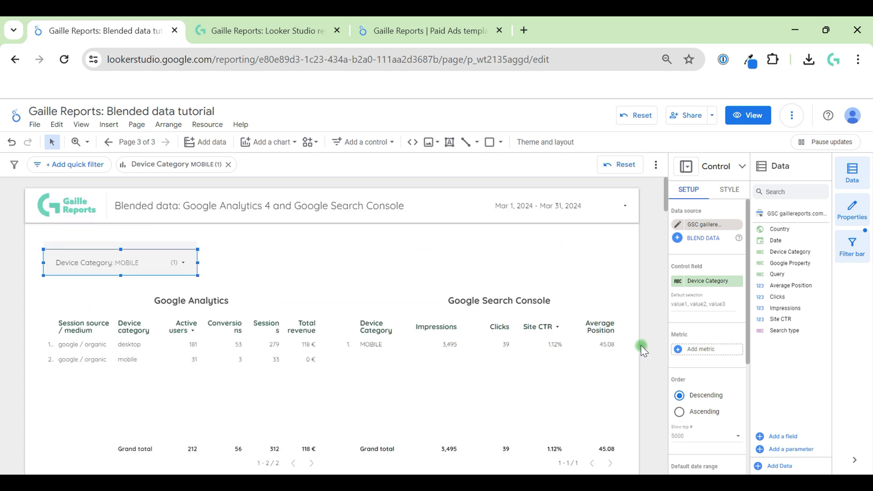
pyautogui.click(271, 263)
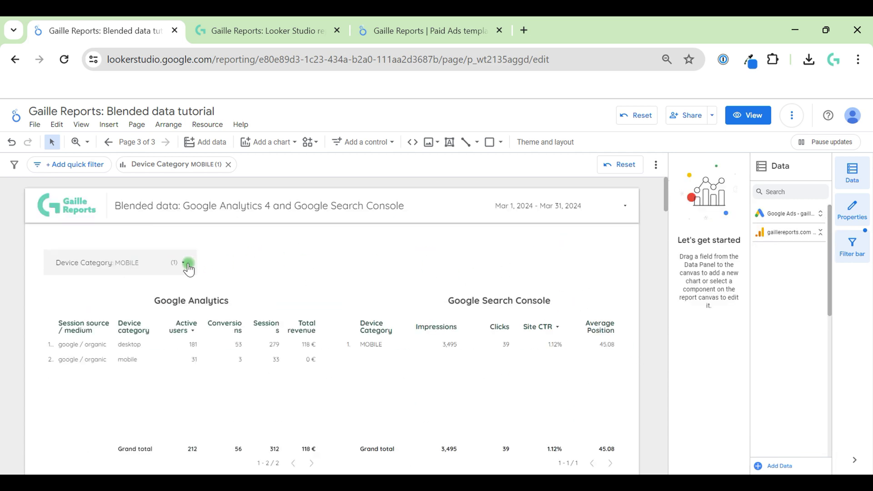
pyautogui.click(168, 255)
pyautogui.click(173, 257)
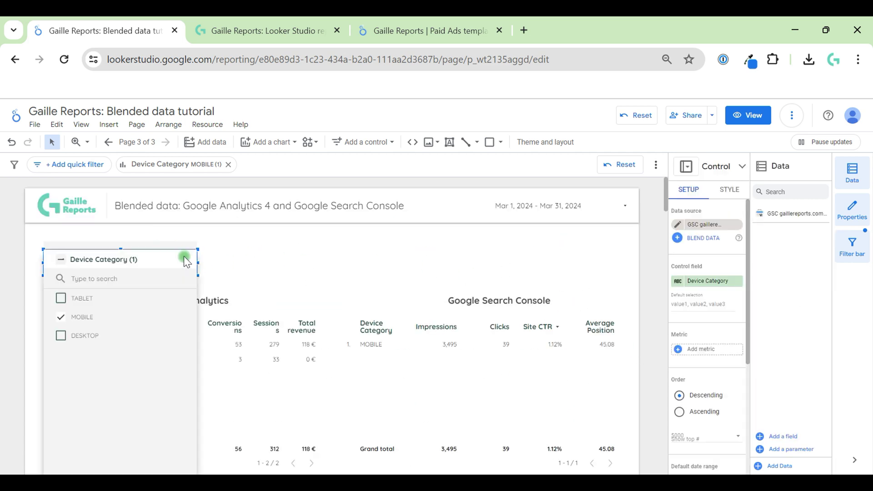
pyautogui.click(247, 266)
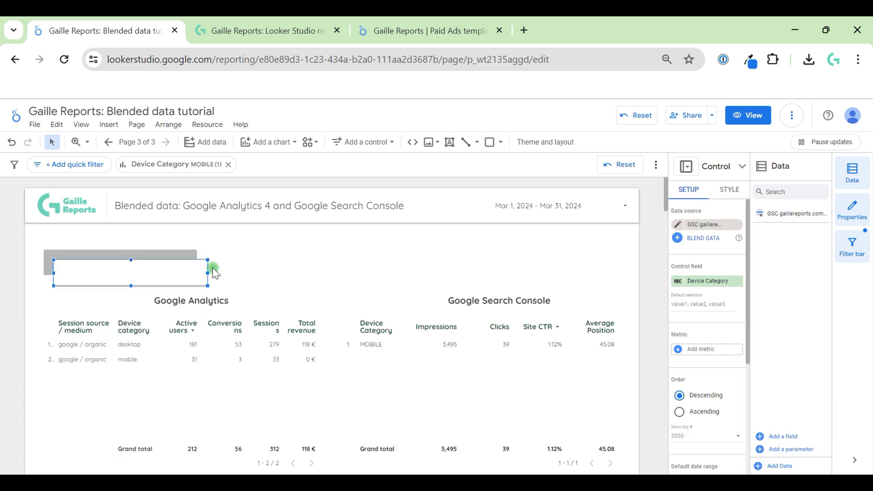
pyautogui.moveTo(325, 261); pyautogui.dragTo(351, 266)
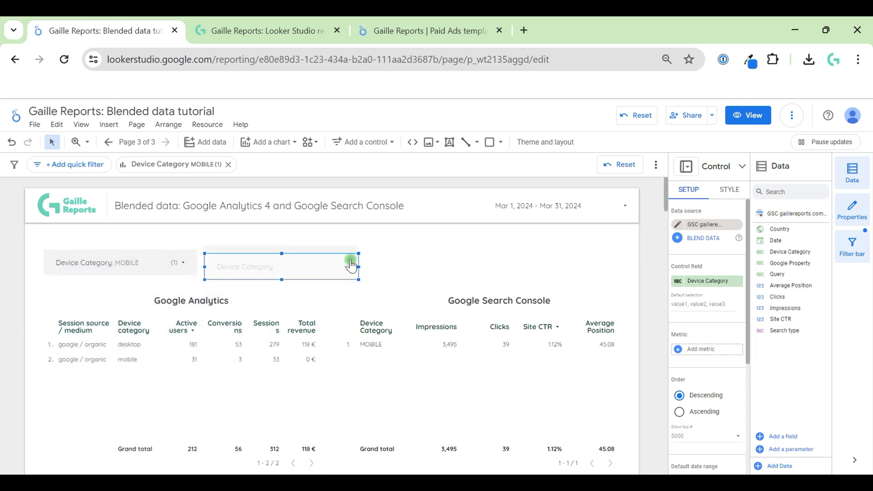
pyautogui.click(697, 224)
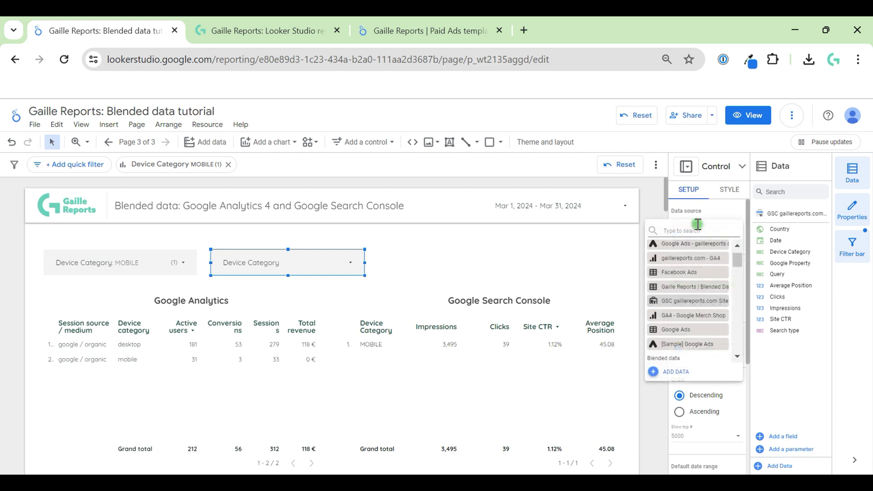
pyautogui.click(691, 261)
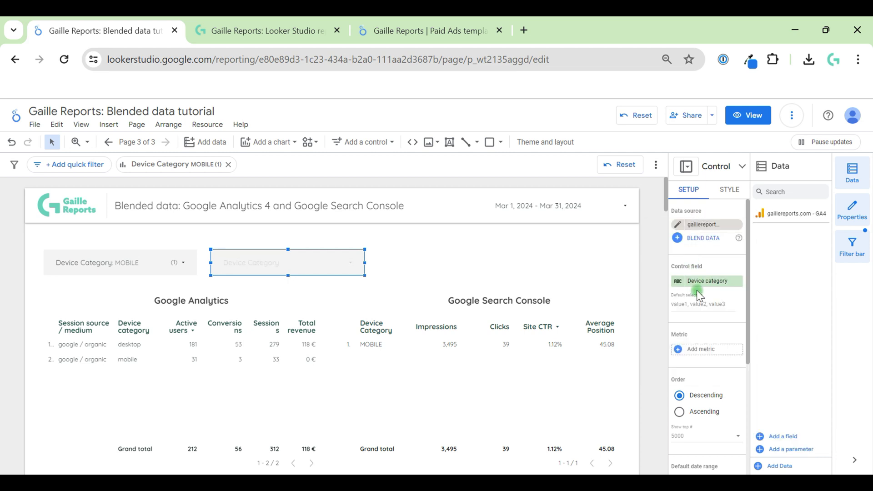
# Step: Filter the GA4 device category control to mobile only and check its effect on the Google Analytics and blended tables
pyautogui.click(355, 262)
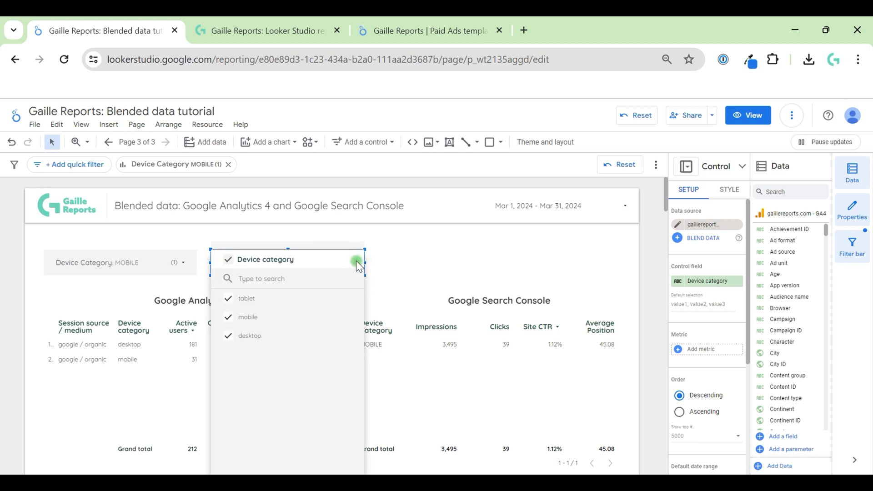
pyautogui.click(336, 319)
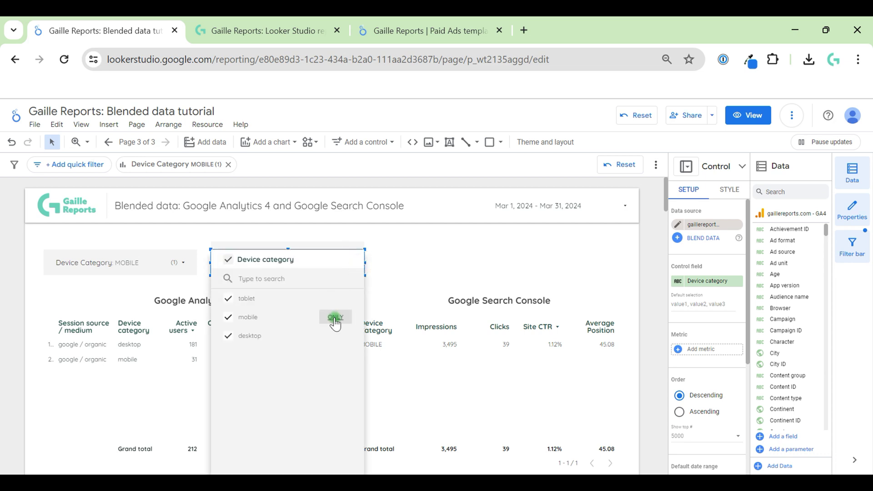
pyautogui.click(405, 262)
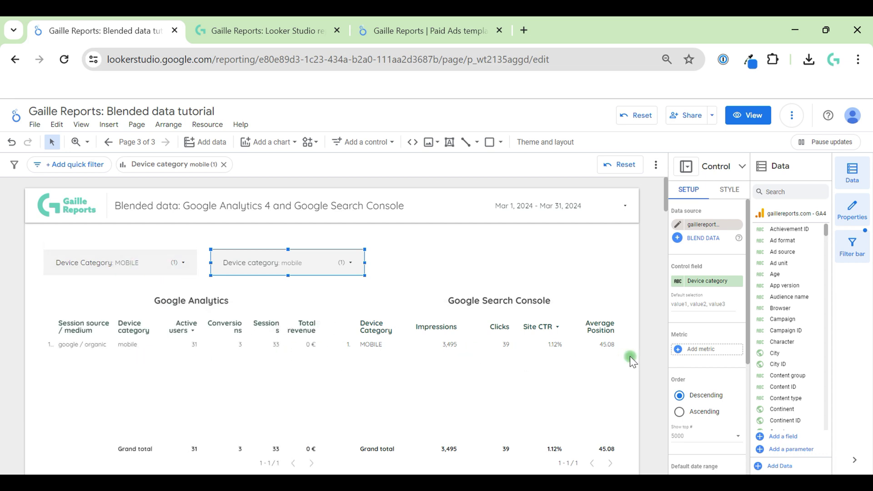
pyautogui.scroll(-5, 626, 361)
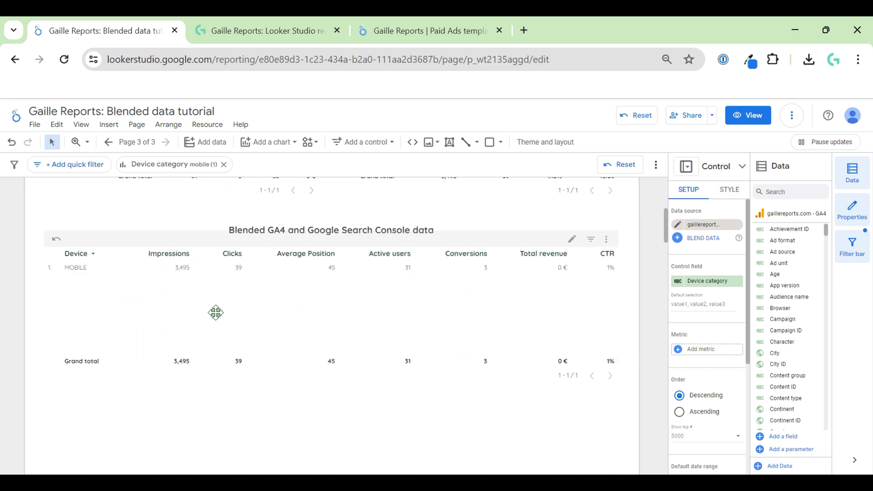
pyautogui.scroll(5, 637, 287)
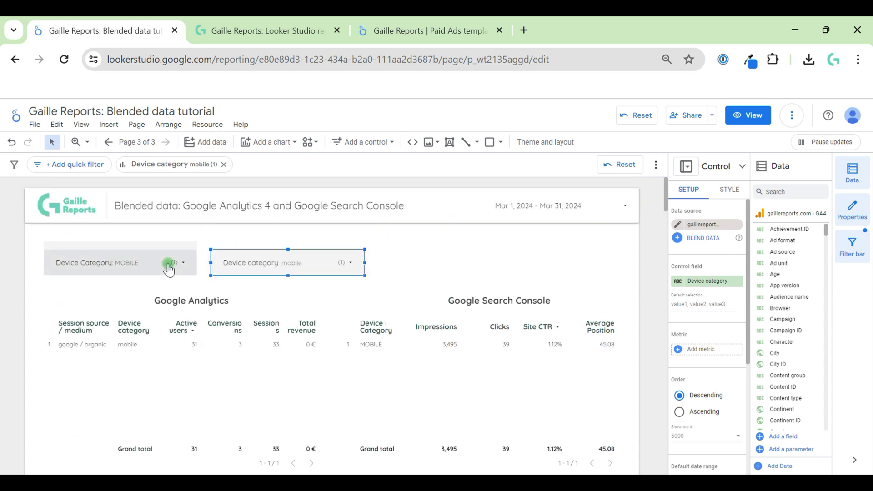
# Step: Duplicate the GA4 device category control and place the copy beside it as the third control in the row
pyautogui.click(394, 257)
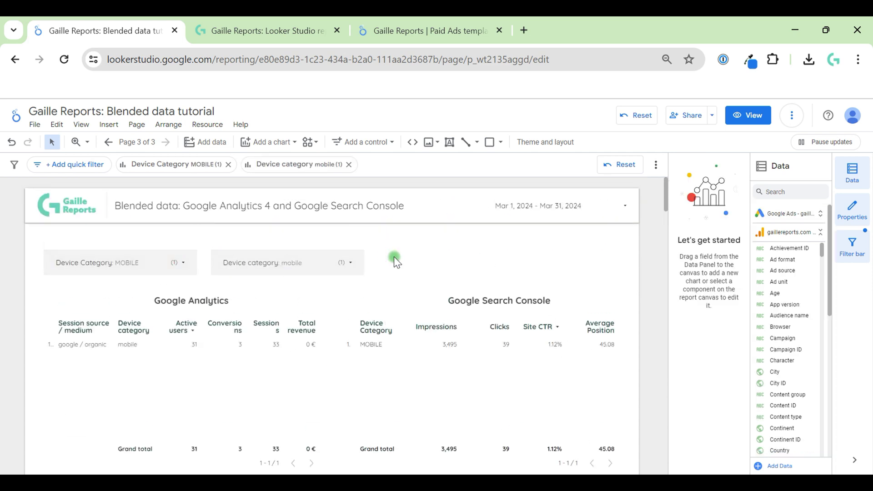
pyautogui.click(317, 260)
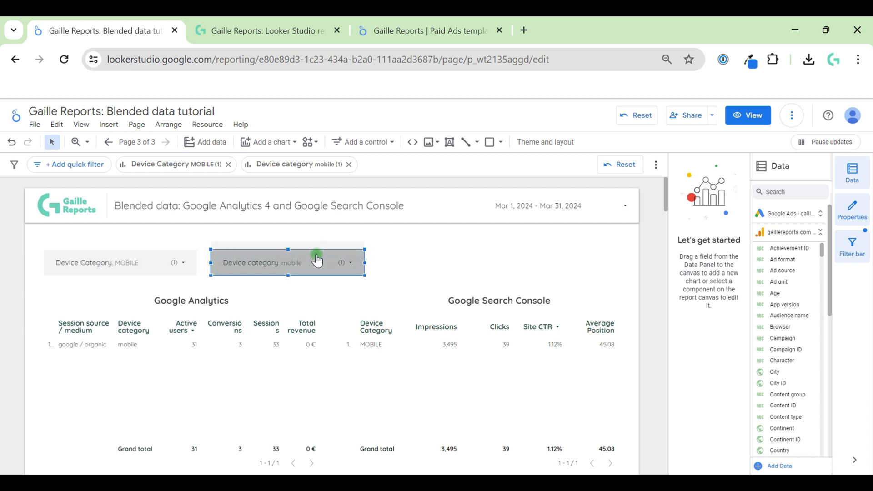
pyautogui.click(317, 260)
pyautogui.click(389, 258)
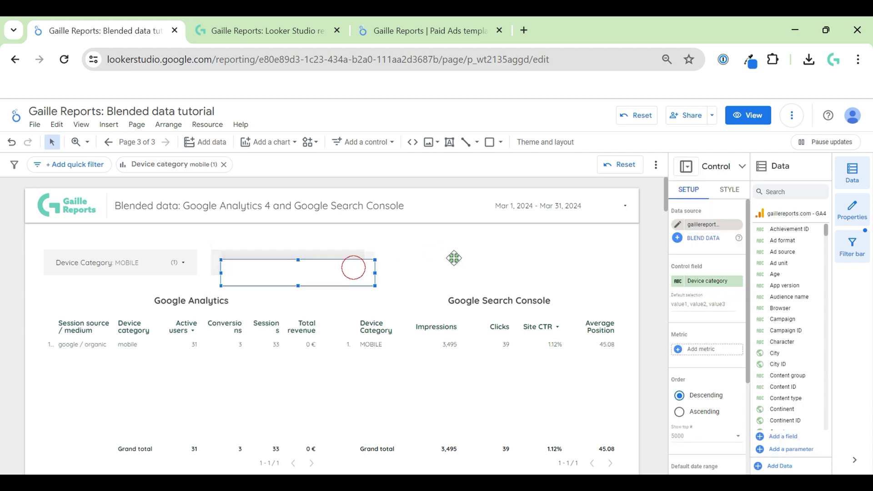
pyautogui.moveTo(331, 259); pyautogui.dragTo(501, 264)
pyautogui.click(429, 253)
pyautogui.click(473, 250)
pyautogui.click(575, 266)
pyautogui.click(484, 253)
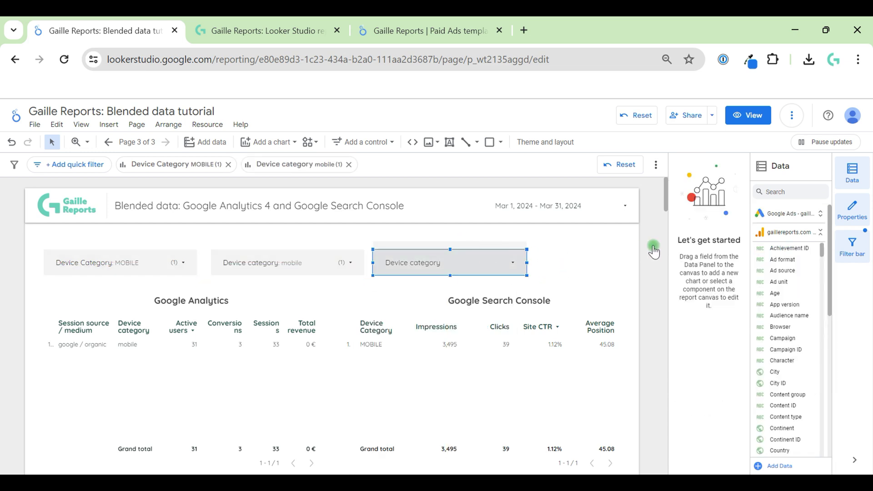
# Step: Switch the third control's data source to the GSC & GA4 by device blend and reload the report
pyautogui.click(703, 226)
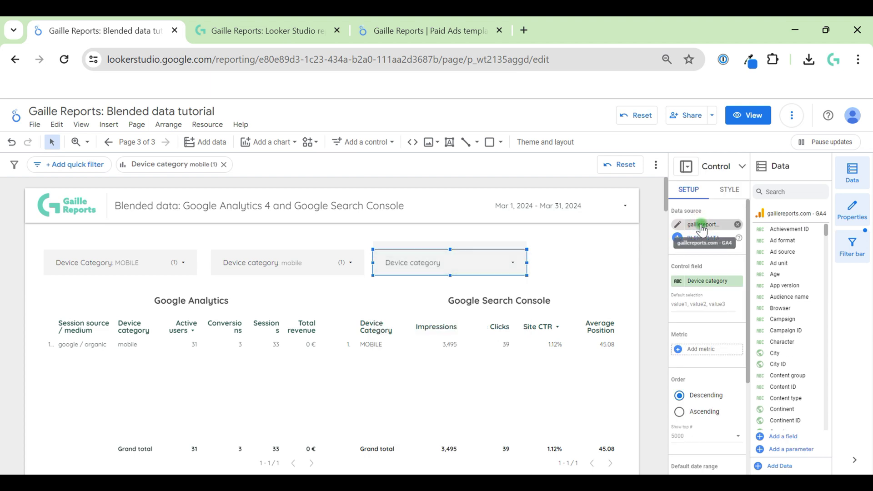
pyautogui.click(702, 226)
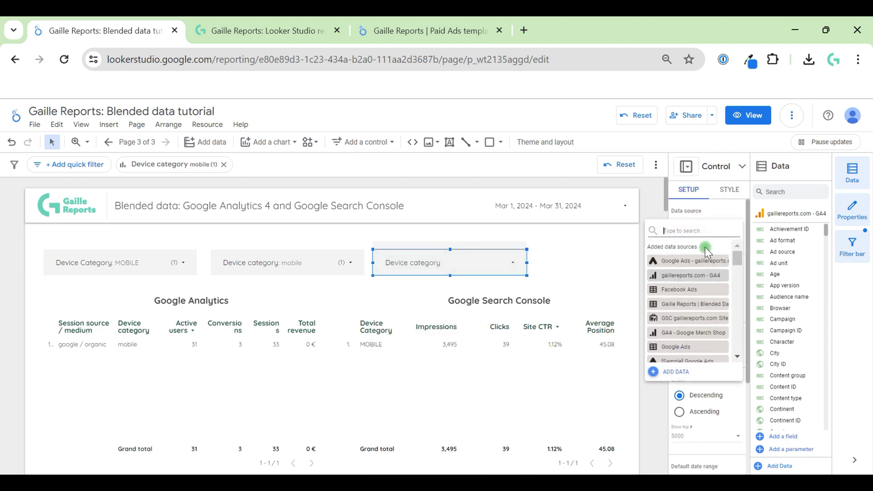
pyautogui.scroll(-2, 711, 327)
pyautogui.scroll(-4, 712, 302)
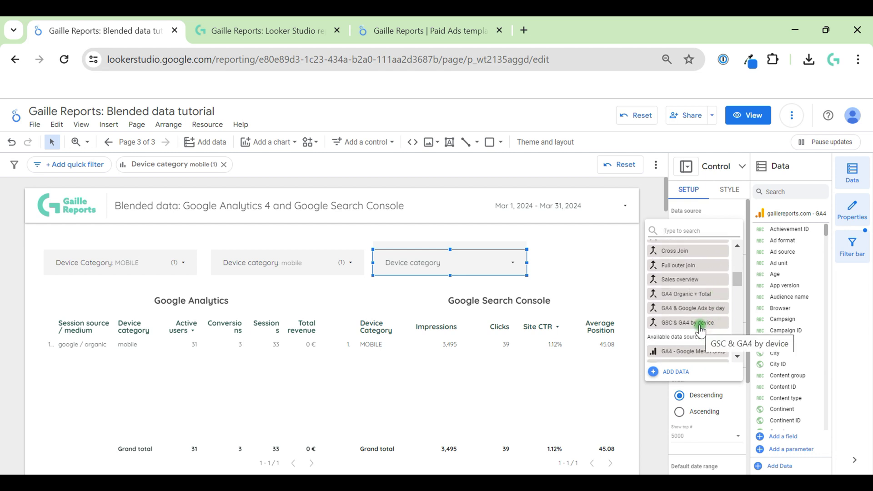
pyautogui.click(700, 323)
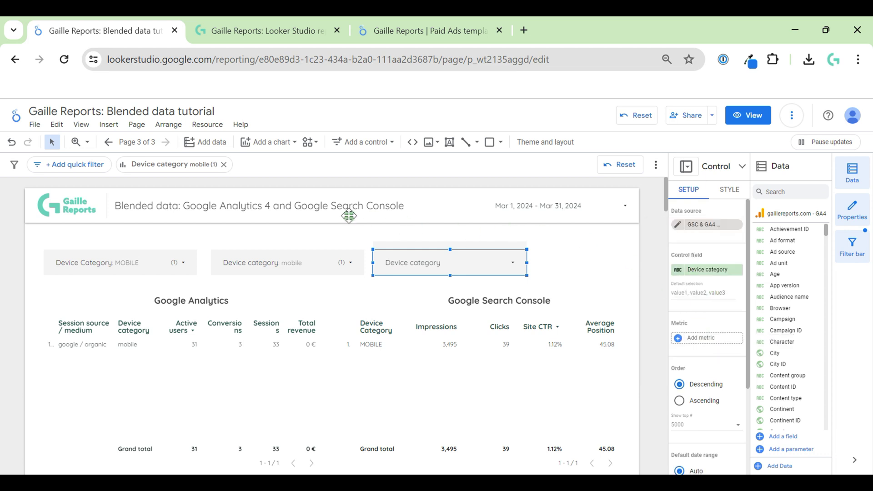
pyautogui.click(356, 59)
pyautogui.press('Return')
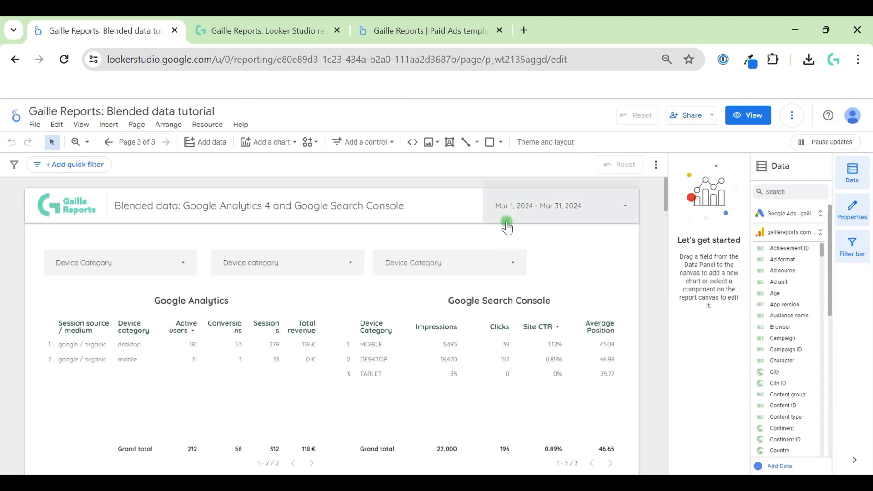
# Step: Examine the third control's device list and the fields available for its control field
pyautogui.click(510, 262)
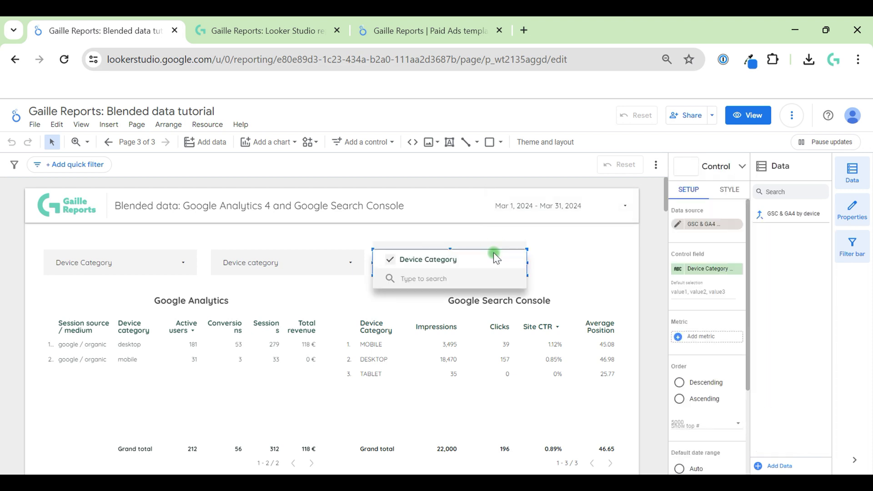
pyautogui.click(581, 258)
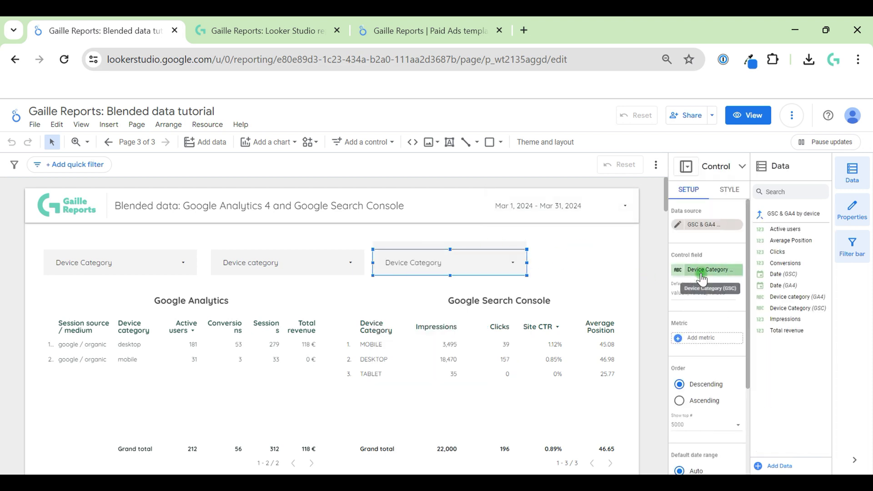
pyautogui.click(702, 272)
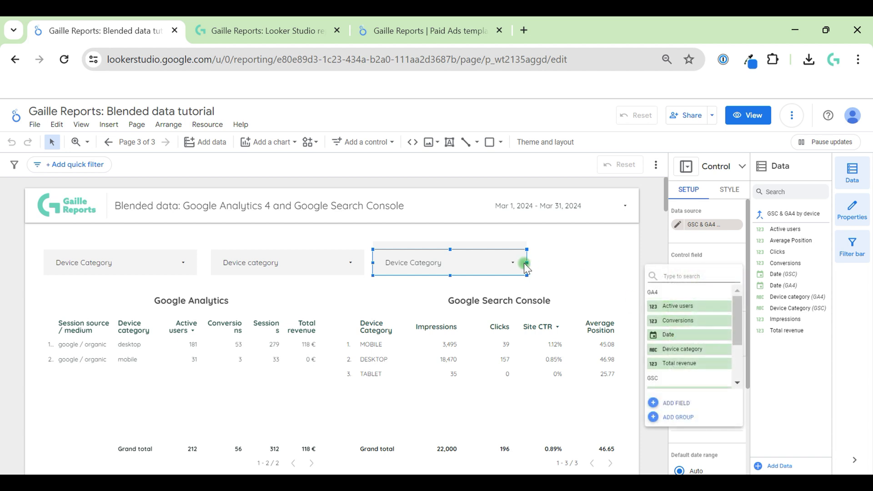
pyautogui.click(551, 259)
# Step: Filter the blended-data control to MOBILE only and check its effect on the separate and blended tables
pyautogui.click(512, 262)
pyautogui.click(508, 298)
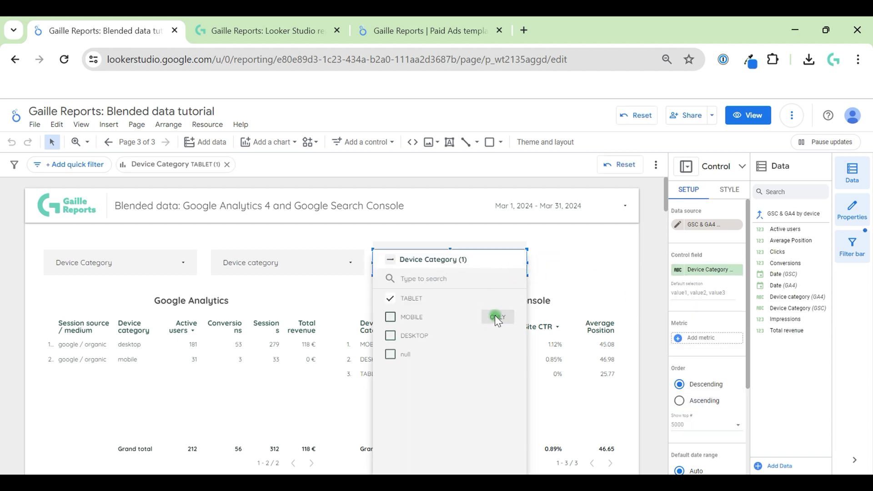
pyautogui.click(584, 268)
pyautogui.scroll(-2, 606, 266)
pyautogui.scroll(2, 605, 266)
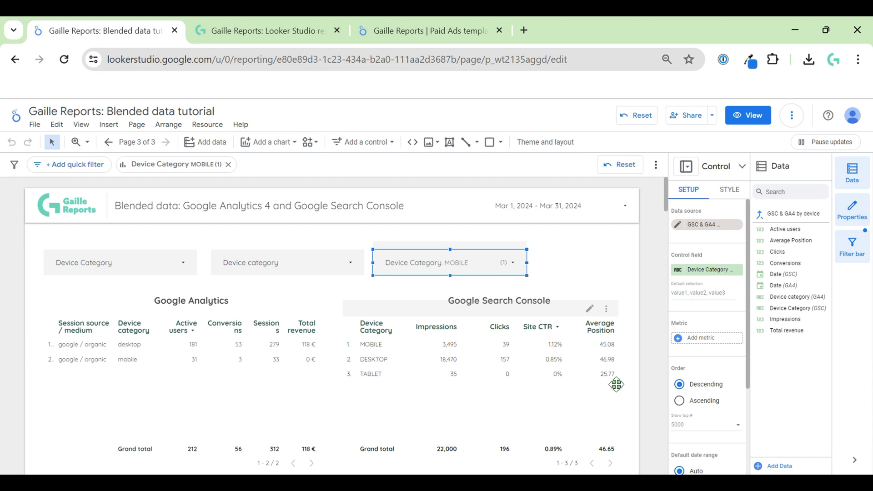
pyautogui.click(703, 222)
pyautogui.scroll(-3, 647, 298)
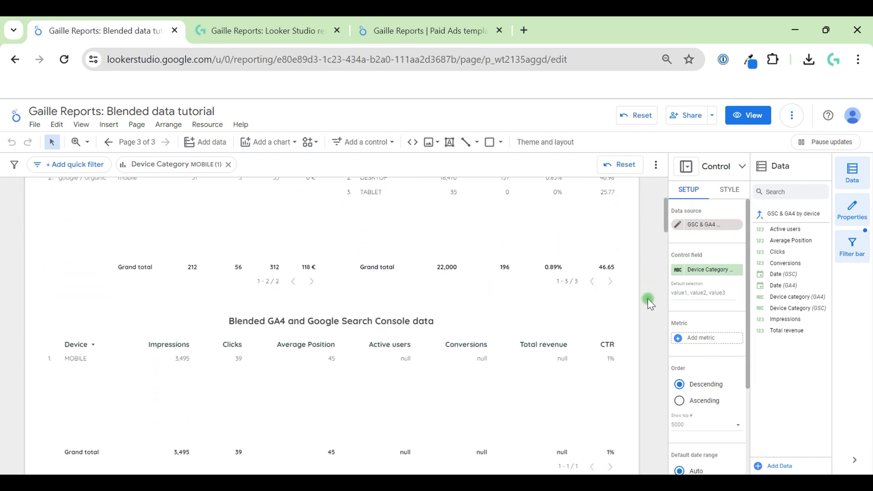
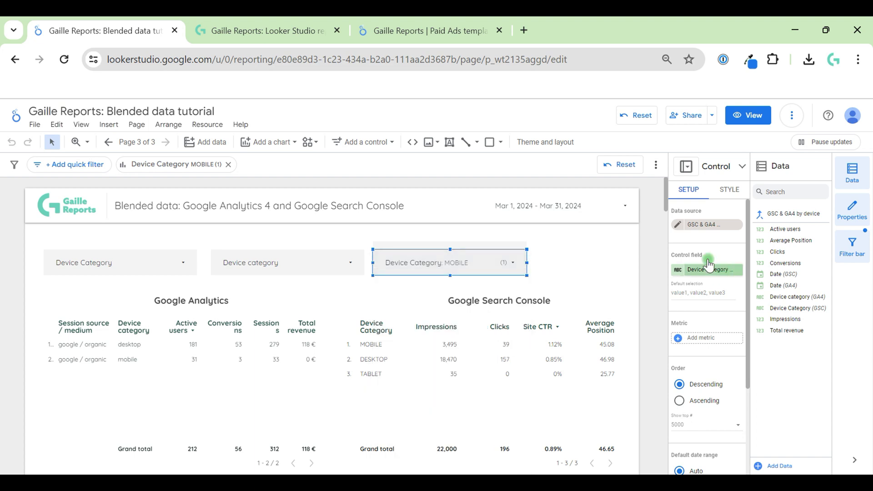
# Step: Create a calculated control field named Device Blended for the third control, pasting the formula that combines GSC Device Category with upper-case GA4 Device category
pyautogui.click(687, 337)
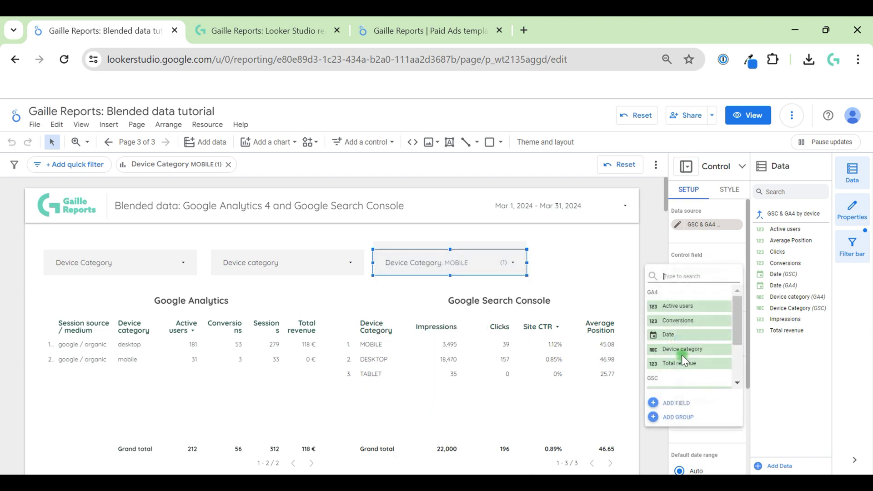
pyautogui.click(672, 403)
pyautogui.click(622, 306)
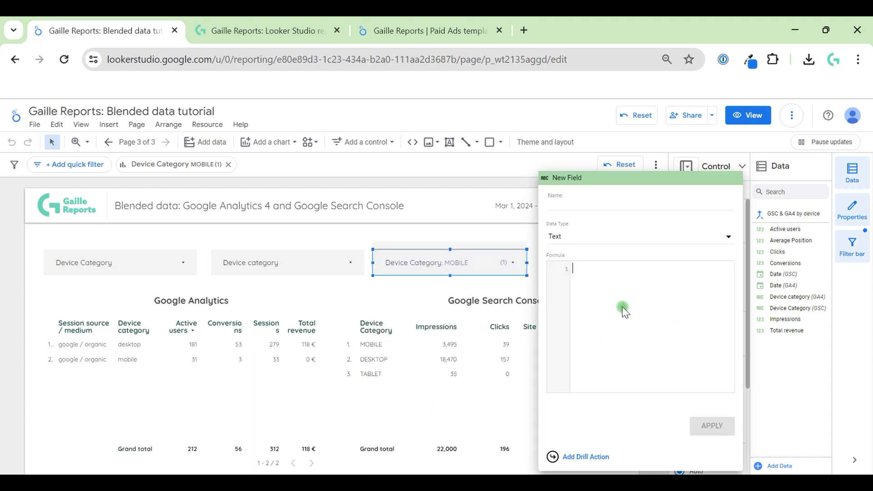
pyautogui.hotkey('ctrl', 'v')
pyautogui.click(588, 201)
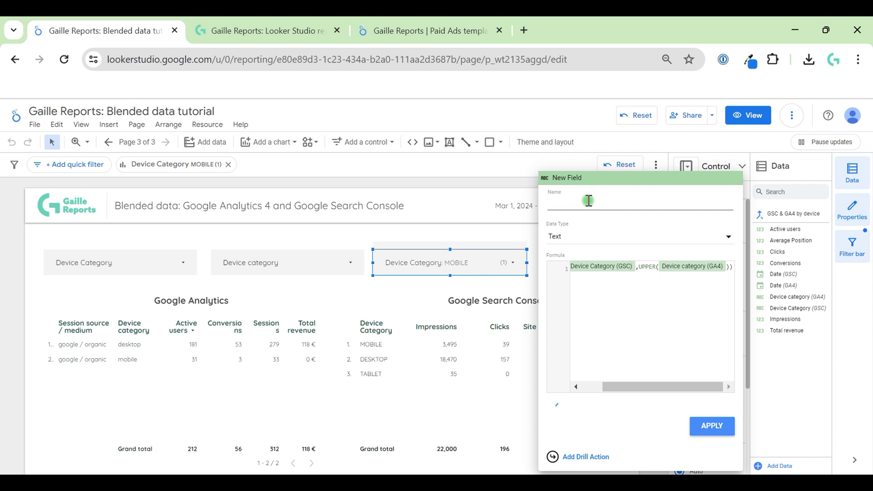
pyautogui.write('Device Blended')
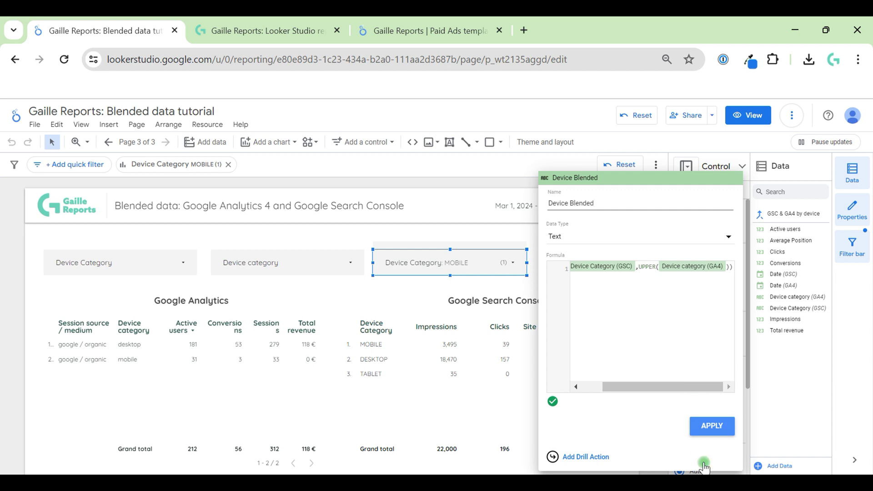
pyautogui.click(712, 426)
pyautogui.click(483, 235)
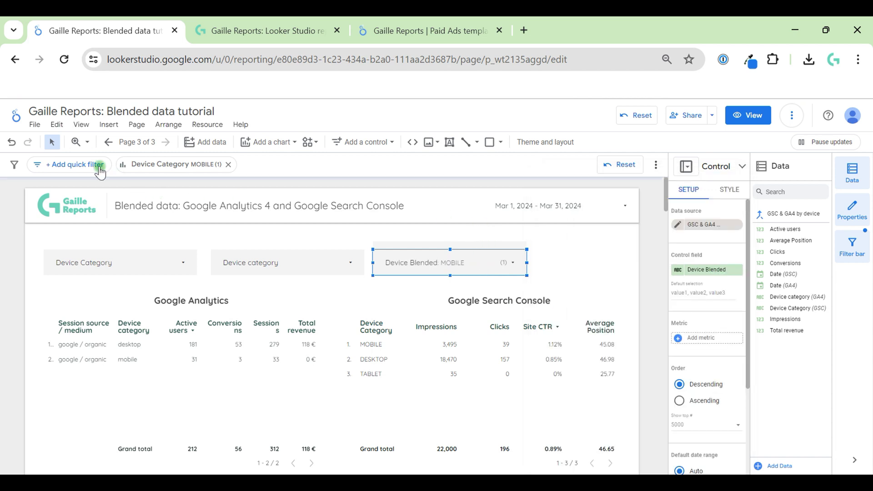
# Step: Clear the MOBILE filter from the report and review the unfiltered blended GA4 and Search Console table
pyautogui.click(227, 164)
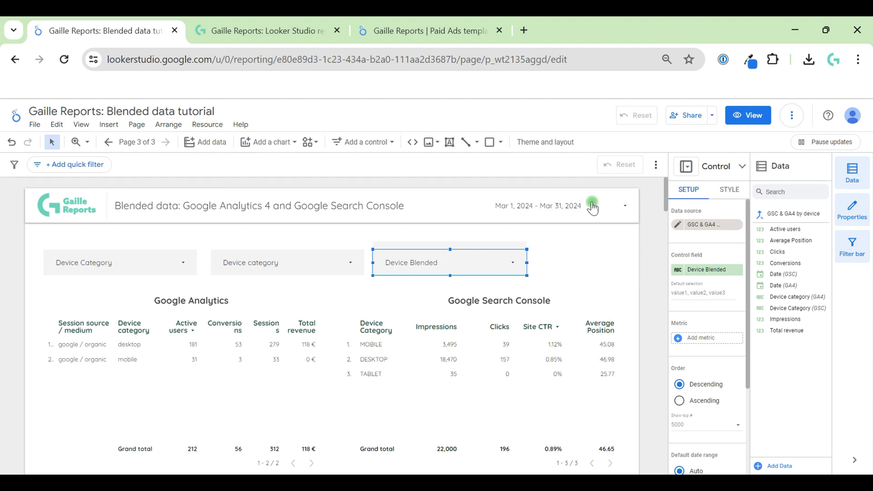
pyautogui.click(571, 262)
pyautogui.scroll(-5, 571, 263)
pyautogui.scroll(10, 571, 262)
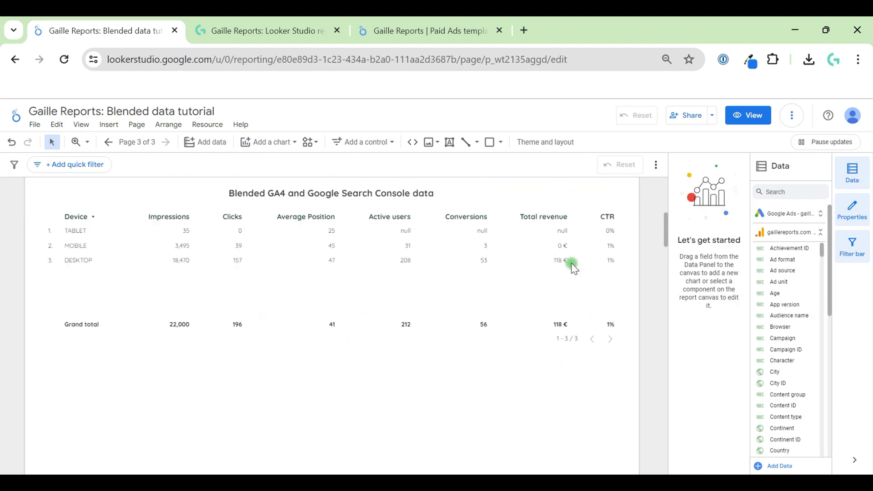
# Step: Filter the Device Blended control to MOBILE only and check its effect on the separate and blended tables
pyautogui.click(506, 258)
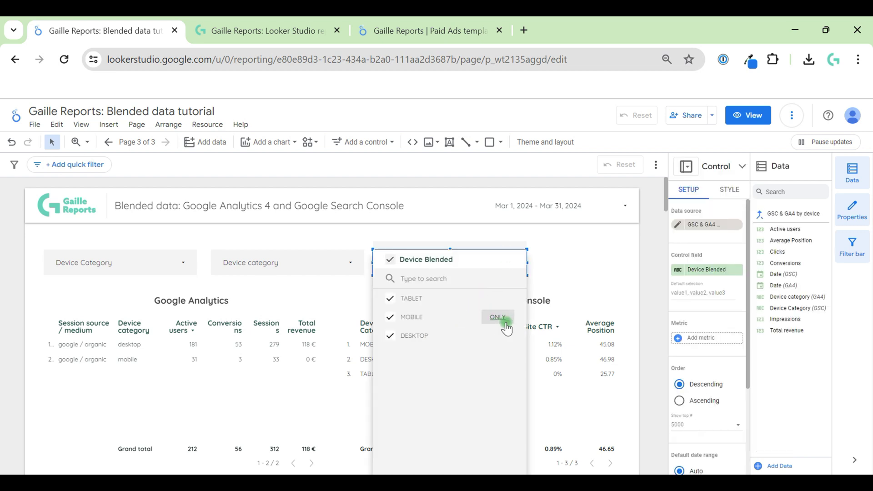
pyautogui.click(497, 318)
pyautogui.click(619, 257)
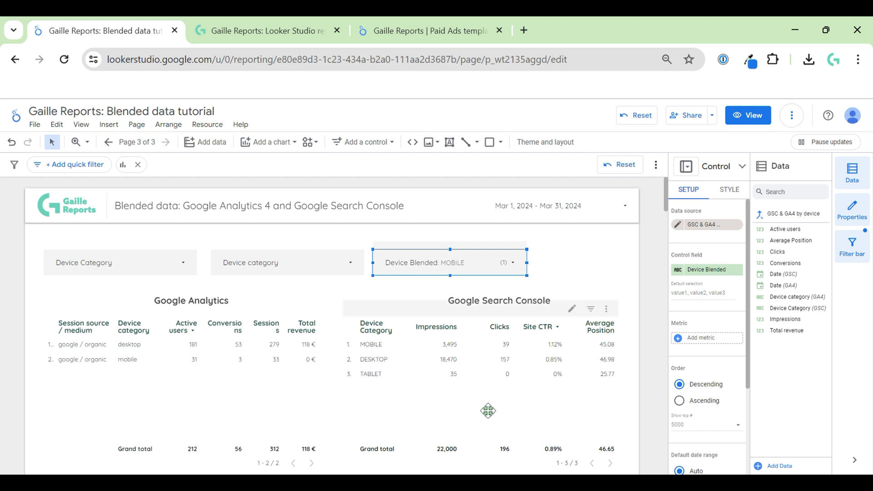
pyautogui.scroll(-4, 634, 364)
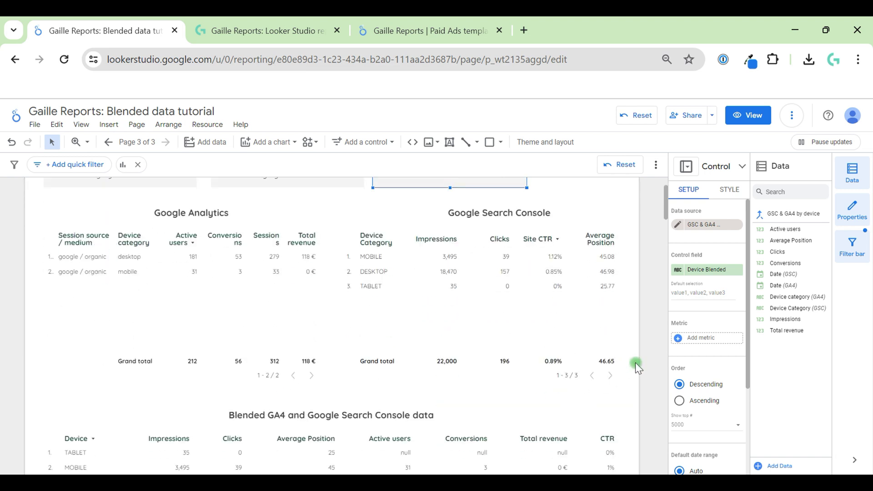
pyautogui.scroll(-1, 634, 411)
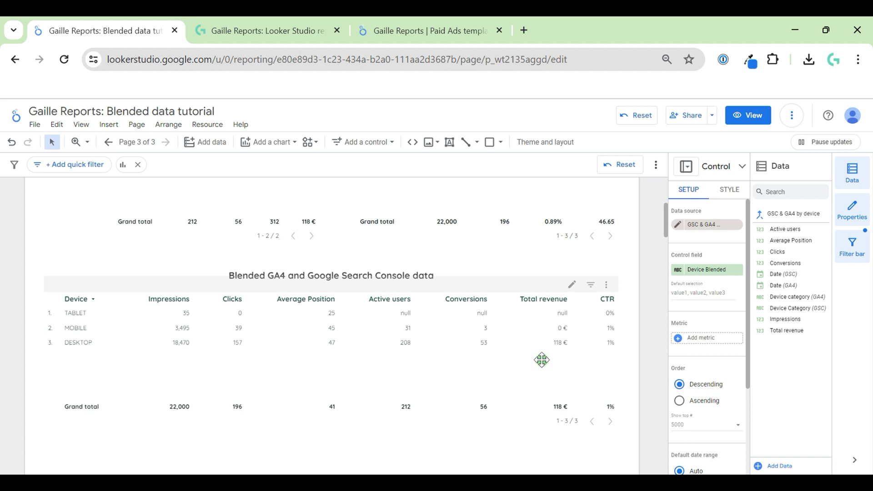
pyautogui.scroll(5, 627, 369)
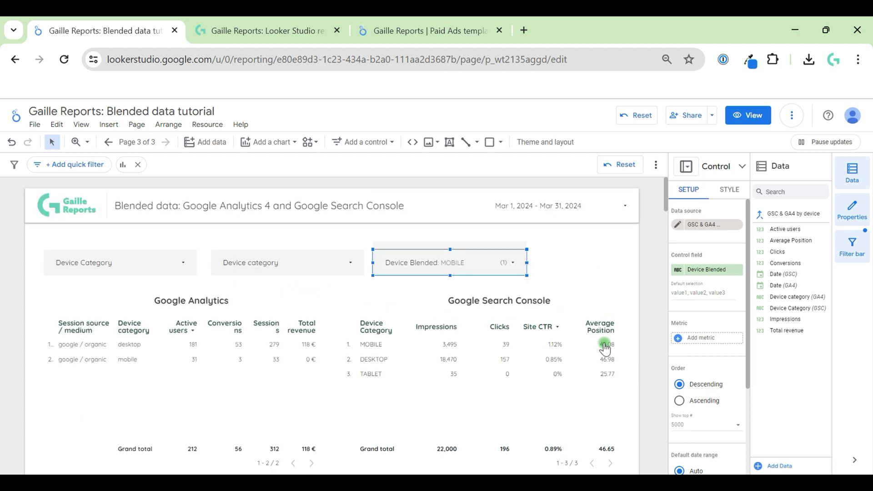
# Step: Review the Device Blended formula, set the third control's field back to the GSC Device Category, and reset the filters
pyautogui.click(672, 271)
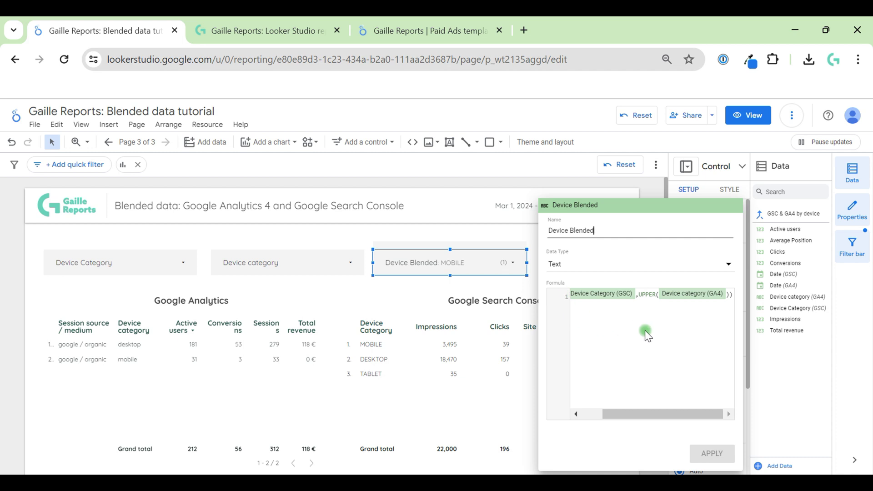
pyautogui.click(457, 228)
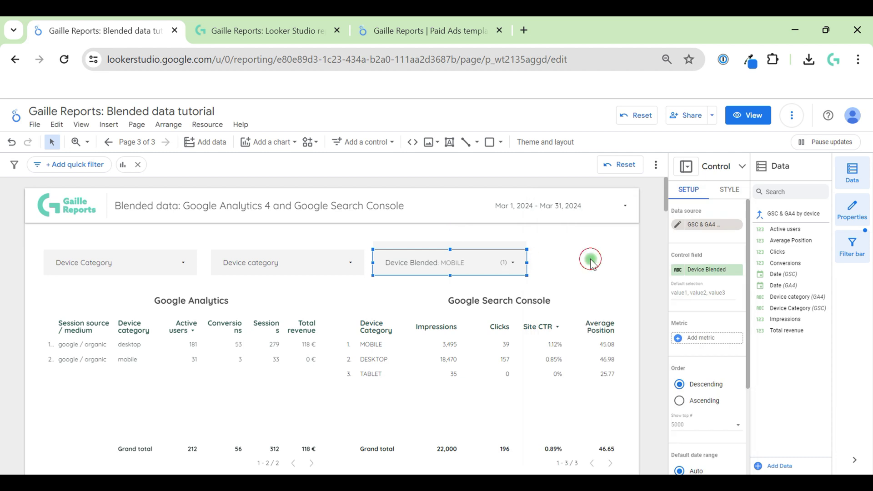
pyautogui.click(590, 258)
pyautogui.click(503, 250)
pyautogui.click(719, 270)
pyautogui.write('dev')
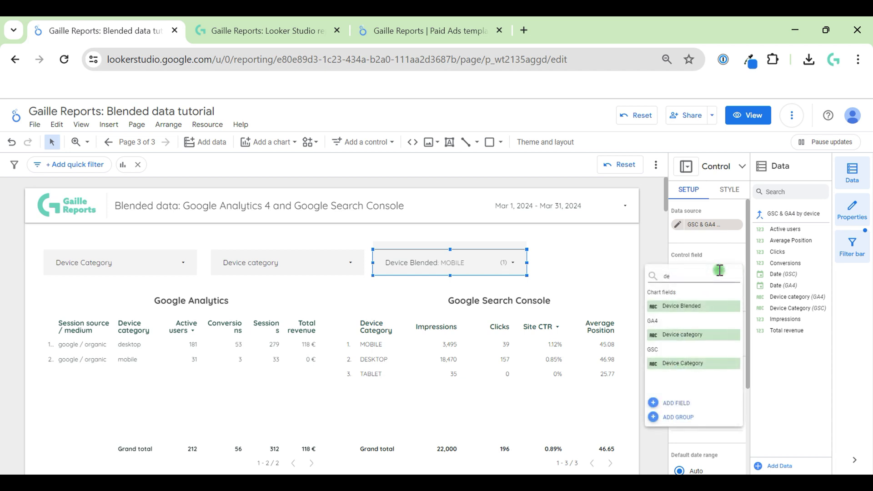
pyautogui.click(692, 363)
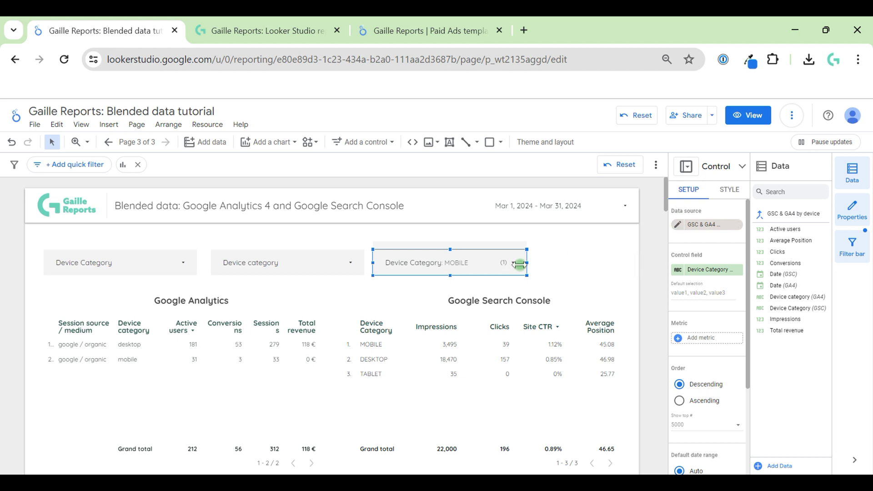
pyautogui.click(634, 165)
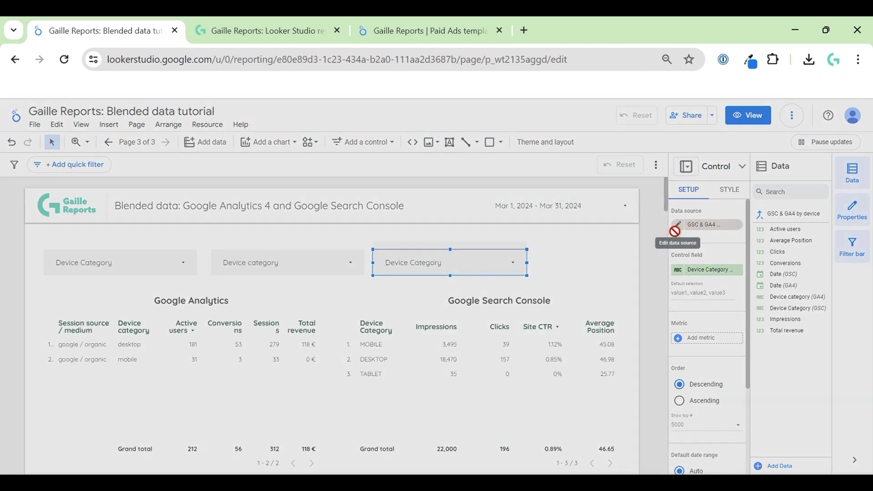
# Step: Open the GSC & GA4 by device blend in an enlarged editor and search the GA4 table's available dimensions for device fields
pyautogui.click(676, 227)
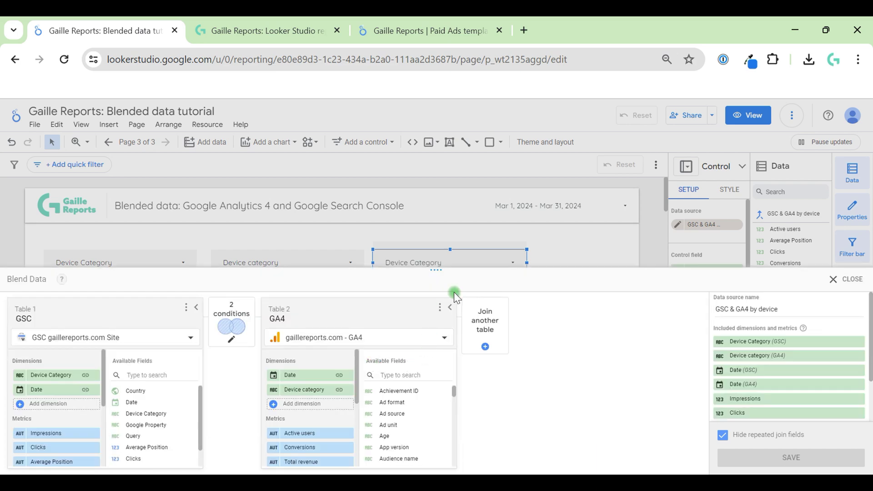
pyautogui.moveTo(435, 270); pyautogui.dragTo(443, 139)
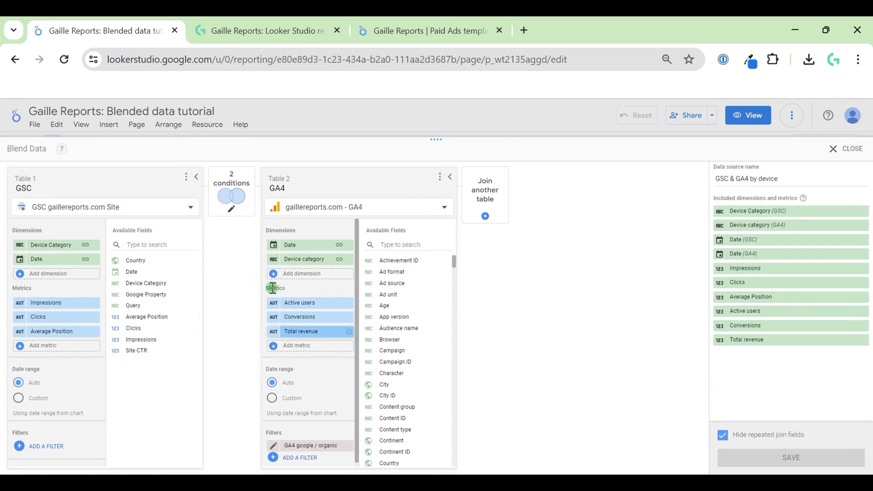
pyautogui.click(290, 275)
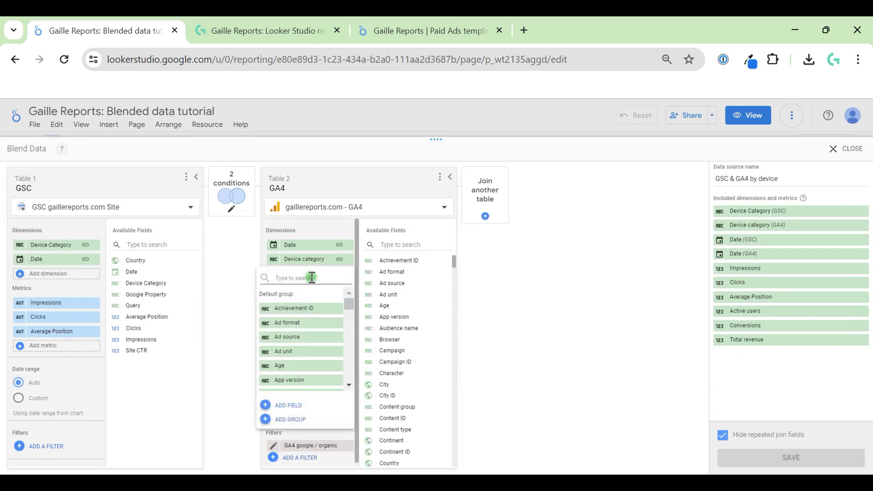
pyautogui.write('devi')
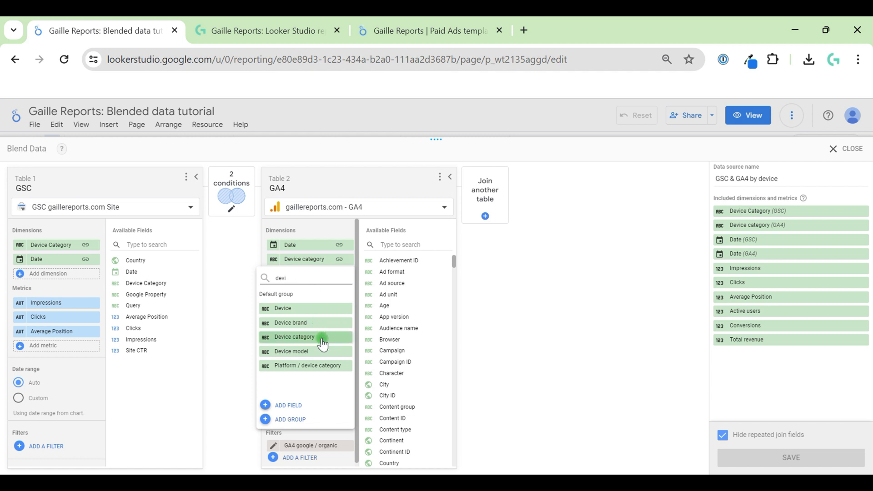
pyautogui.click(225, 251)
# Step: Start a new calculated dimension in the blend's GA4 table and name it Device Category
pyautogui.click(285, 274)
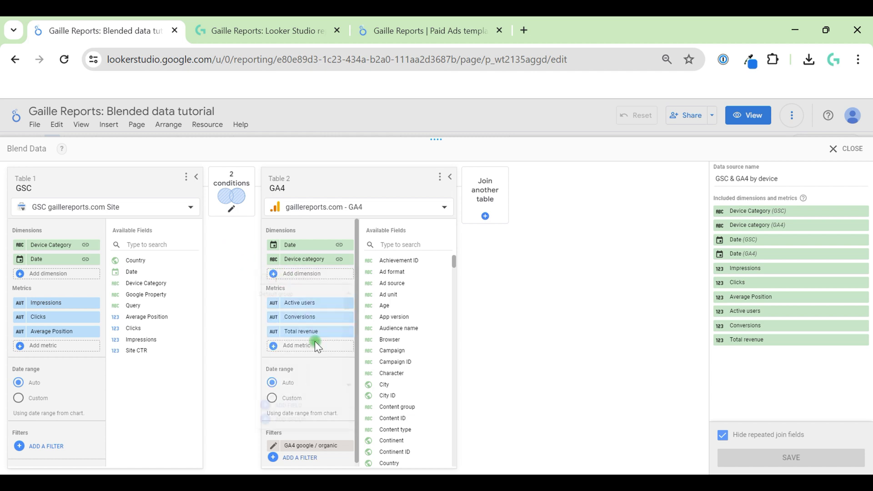
pyautogui.click(294, 405)
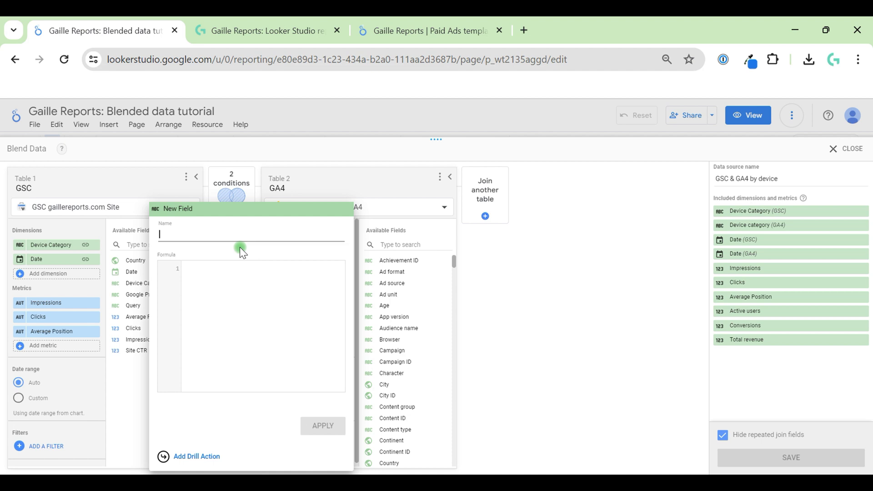
pyautogui.write('Device')
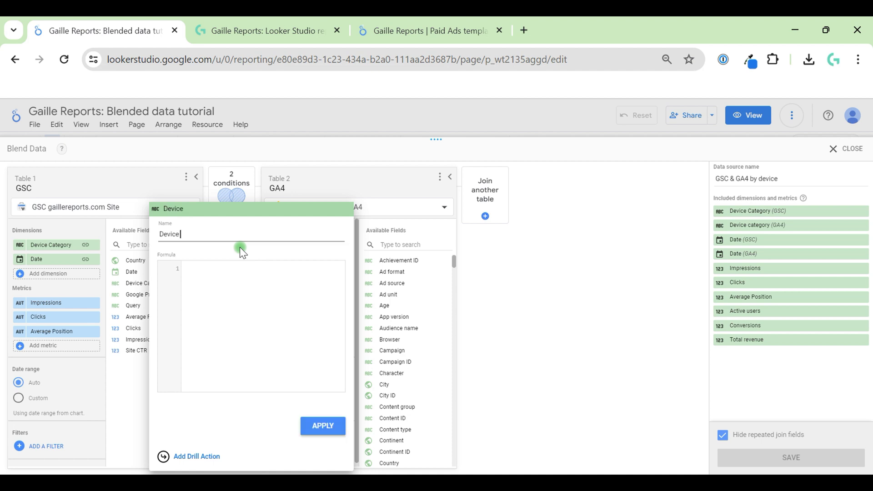
pyautogui.write(' Categ')
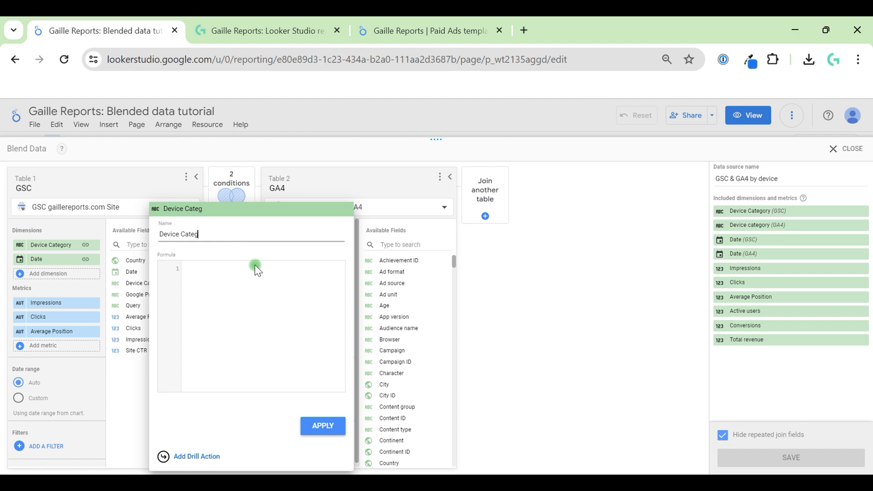
pyautogui.write('ory')
# Step: Give the new Device Category dimension the formula UPPER(Device category) and apply it to the GA4 table
pyautogui.click(258, 283)
pyautogui.write('up')
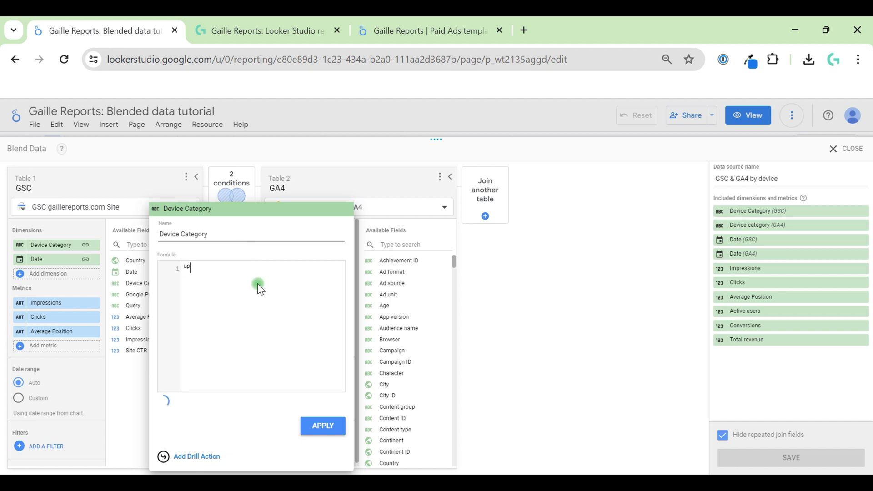
pyautogui.click(202, 304)
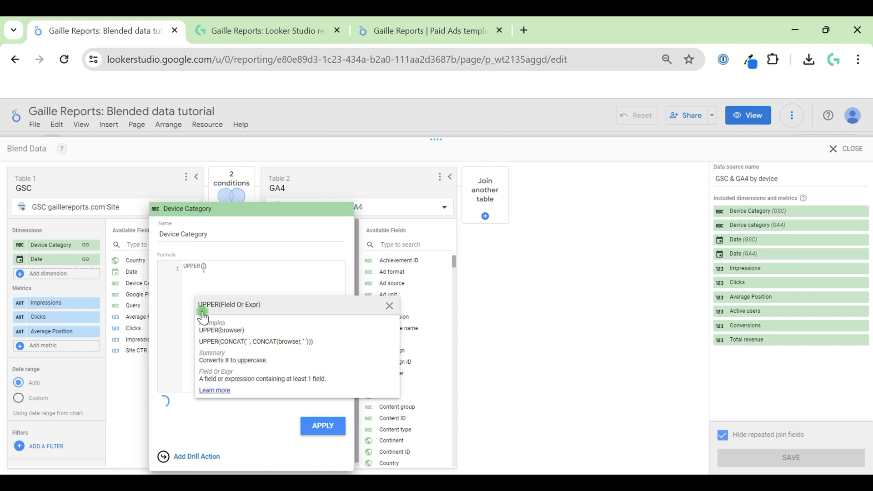
pyautogui.write('dev')
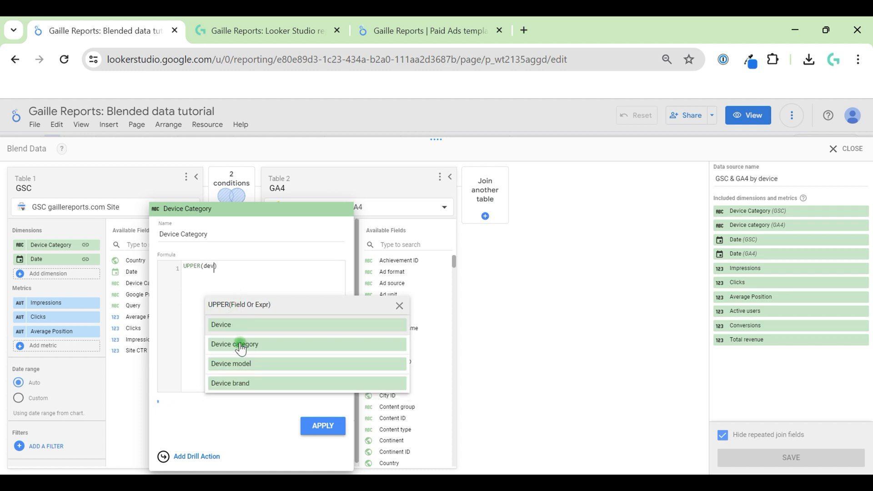
pyautogui.click(241, 347)
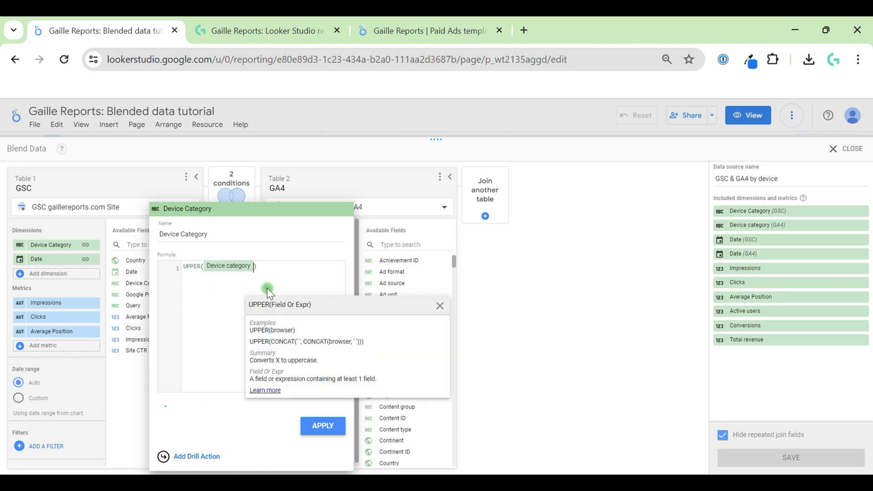
pyautogui.click(330, 417)
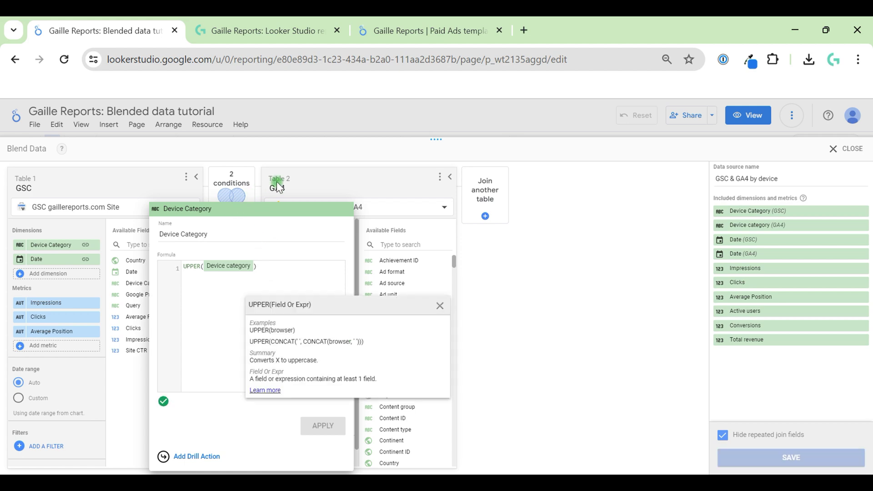
pyautogui.click(560, 289)
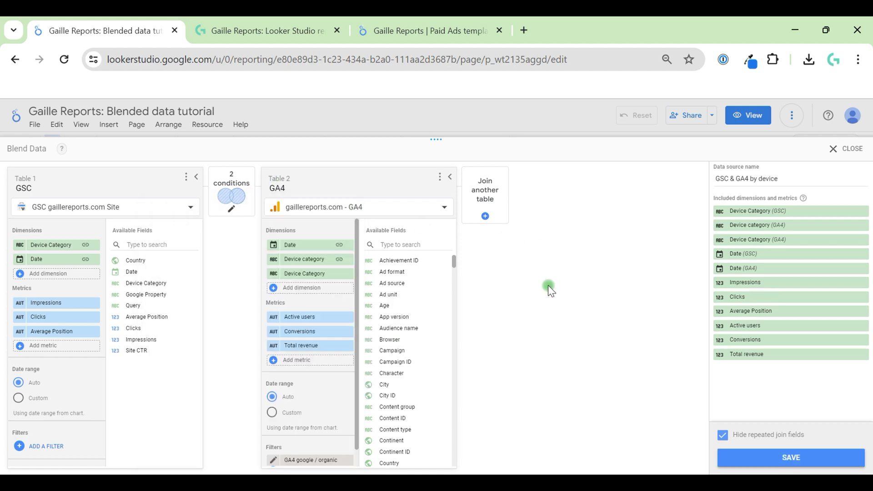
# Step: Remove the original Device category from the GA4 table, join GSC Device Category to the new GA4 Device Category, and save the blend
pyautogui.click(350, 259)
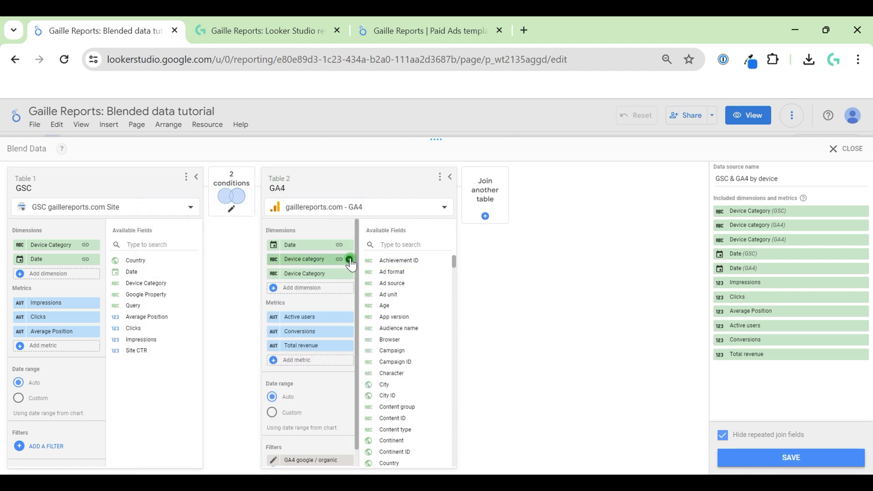
pyautogui.click(239, 209)
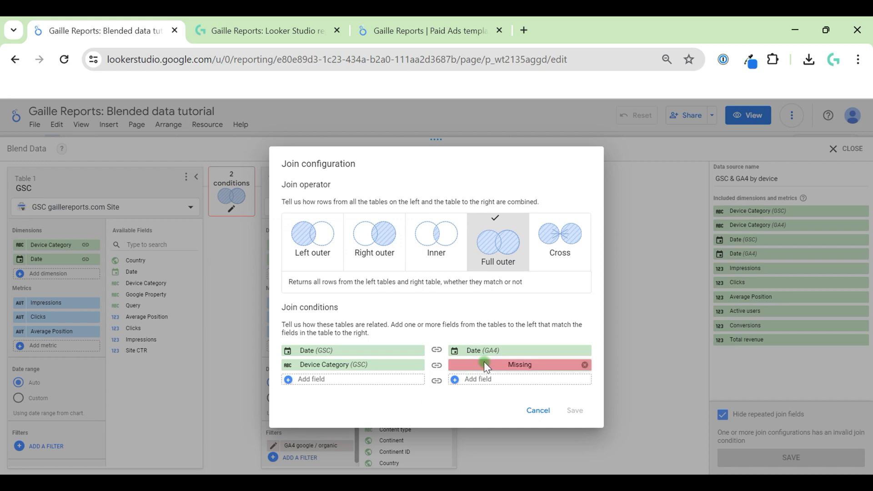
pyautogui.click(485, 365)
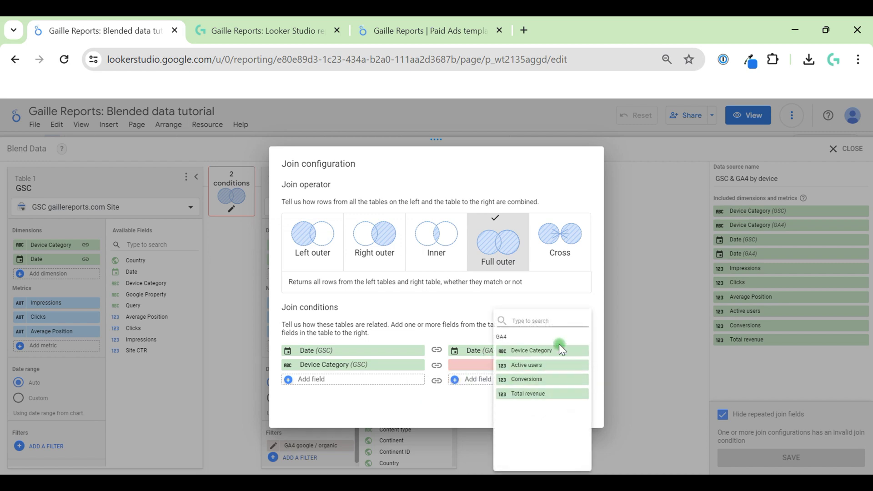
pyautogui.click(554, 351)
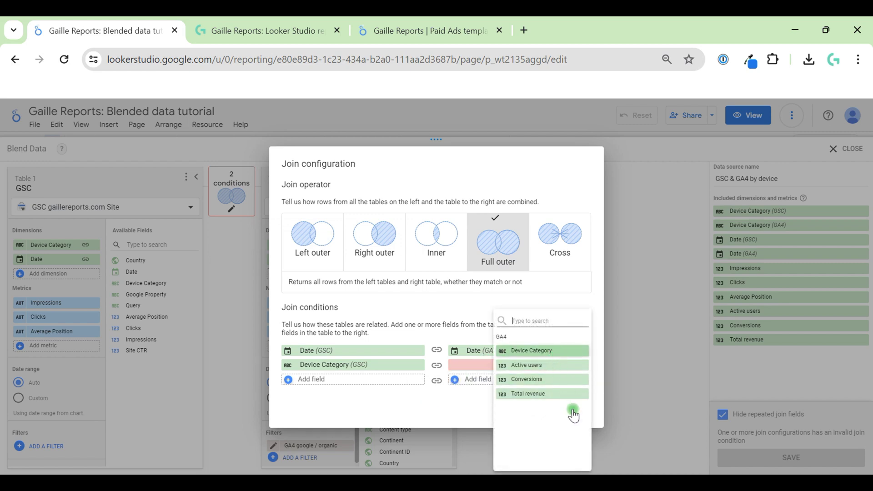
pyautogui.click(574, 411)
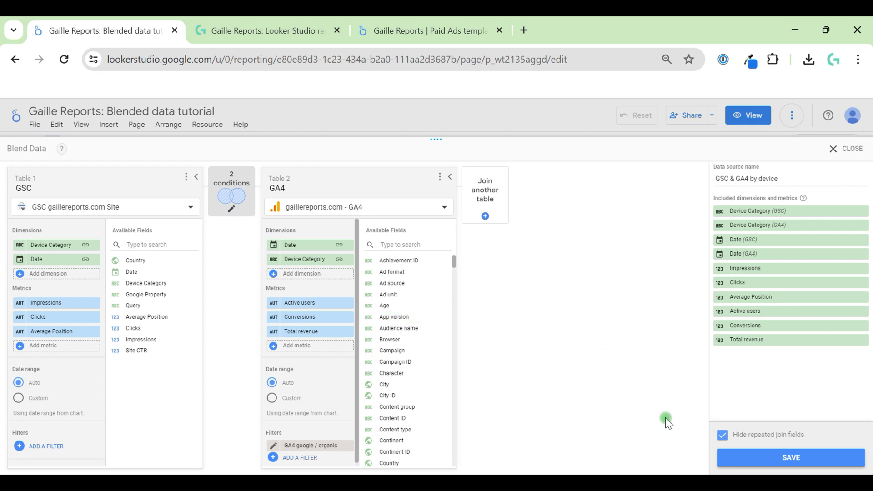
pyautogui.click(784, 459)
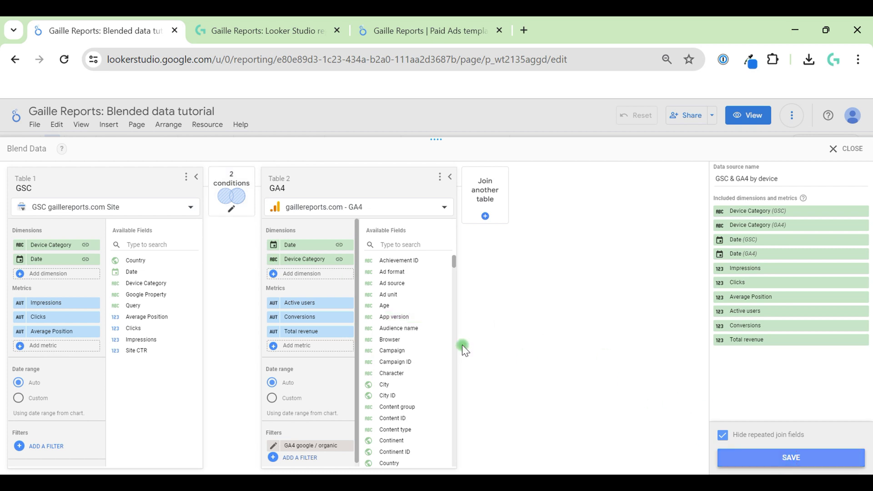
pyautogui.click(848, 150)
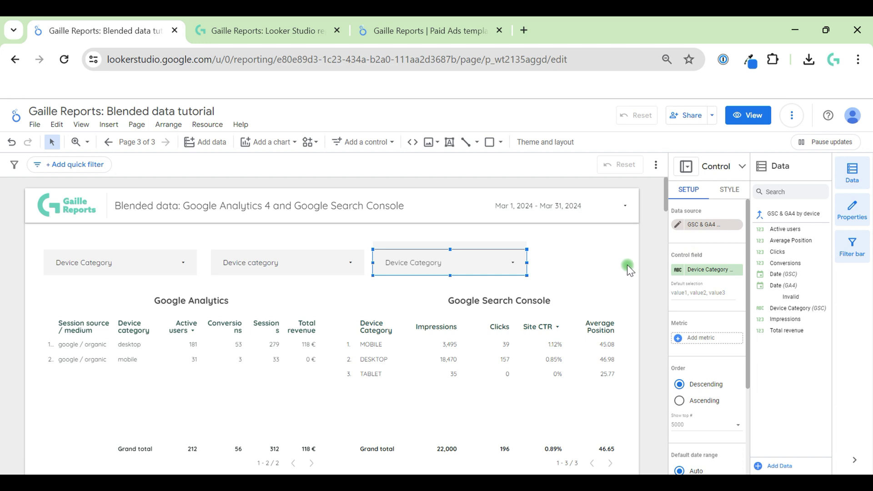
# Step: In the blended table's Device formula, replace the raw t0._deviceCategory reference inside UPPER with Device Category (GA4)
pyautogui.scroll(-7, 626, 264)
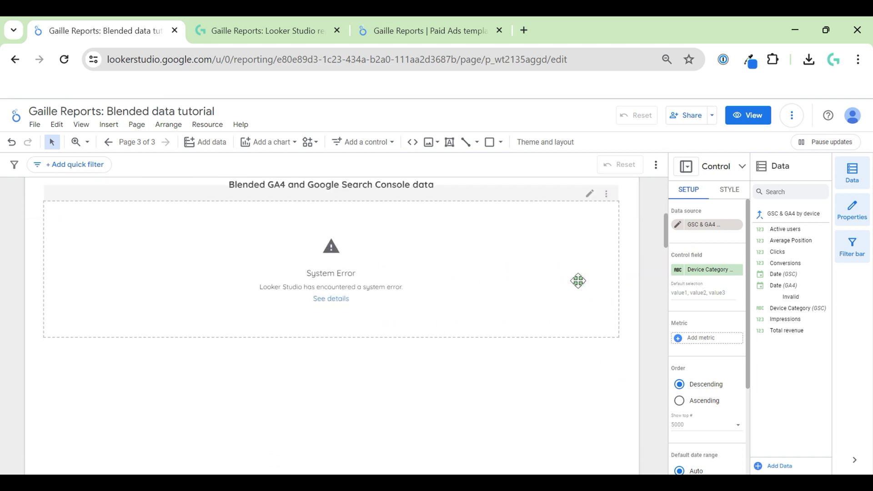
pyautogui.click(577, 281)
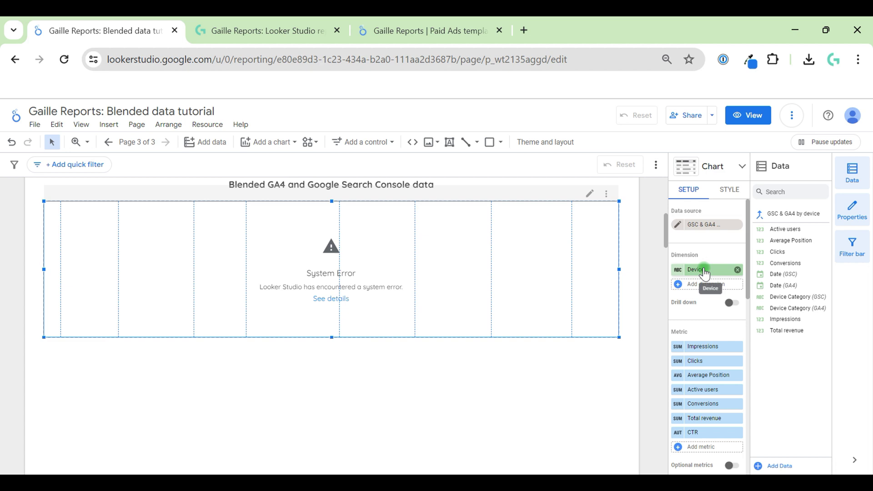
pyautogui.click(677, 272)
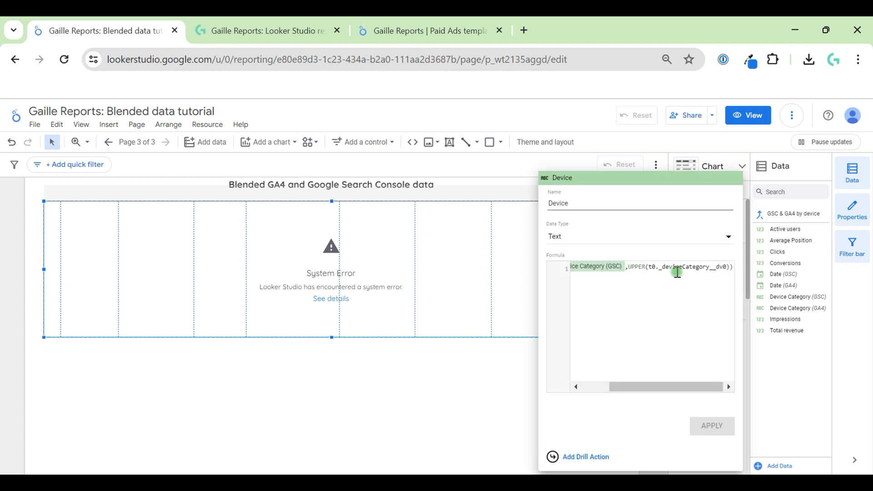
pyautogui.click(676, 270)
pyautogui.press('Right')
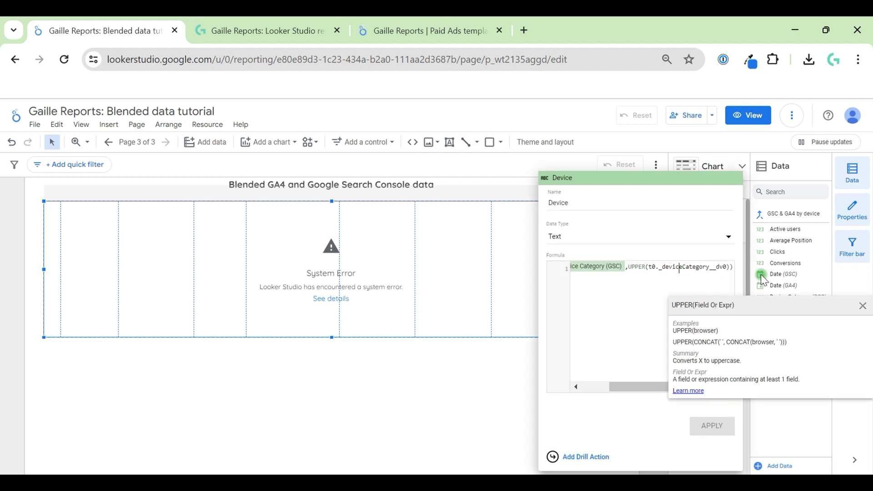
pyautogui.press('Right')
pyautogui.press('Right')
pyautogui.press('Right')
pyautogui.press('Right')
pyautogui.press('Right')
pyautogui.press('Right')
pyautogui.press('Right')
pyautogui.press('Right')
pyautogui.press('Right')
pyautogui.press('Right')
pyautogui.press('Right')
pyautogui.press('Right')
pyautogui.press('Right')
pyautogui.press('Right')
pyautogui.press('Right')
pyautogui.press('Right')
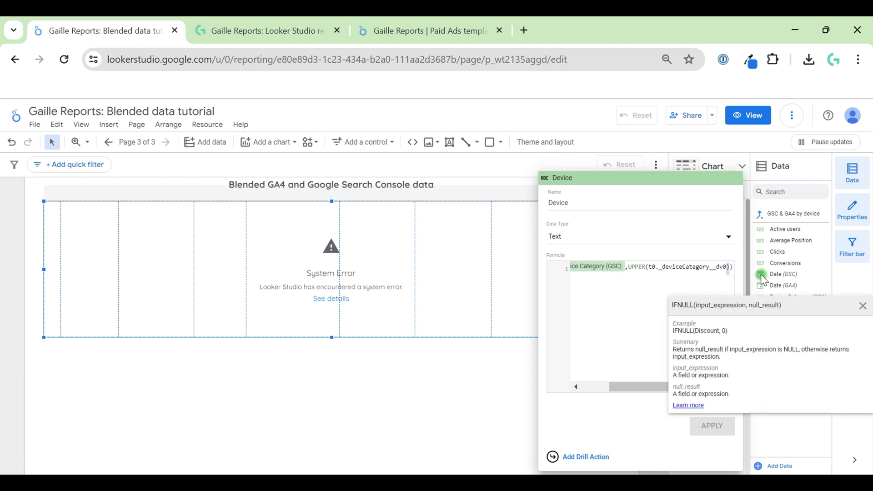
pyautogui.moveTo(655, 266); pyautogui.dragTo(721, 279)
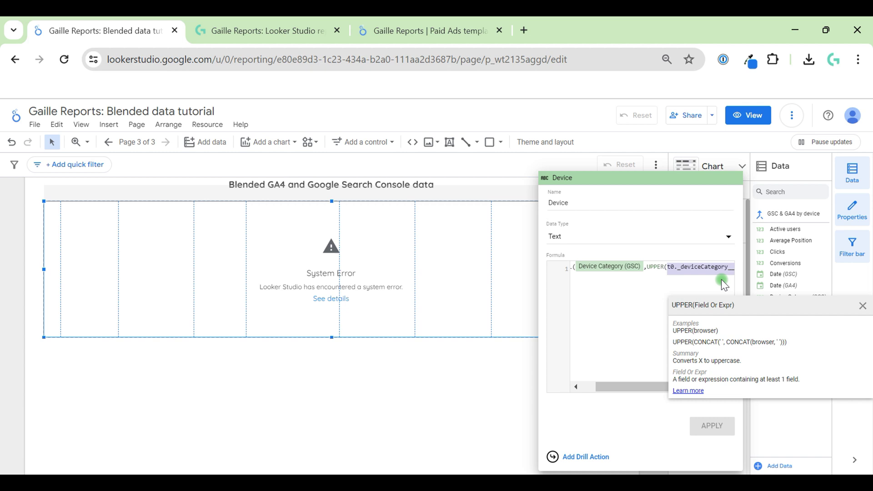
pyautogui.write('dev')
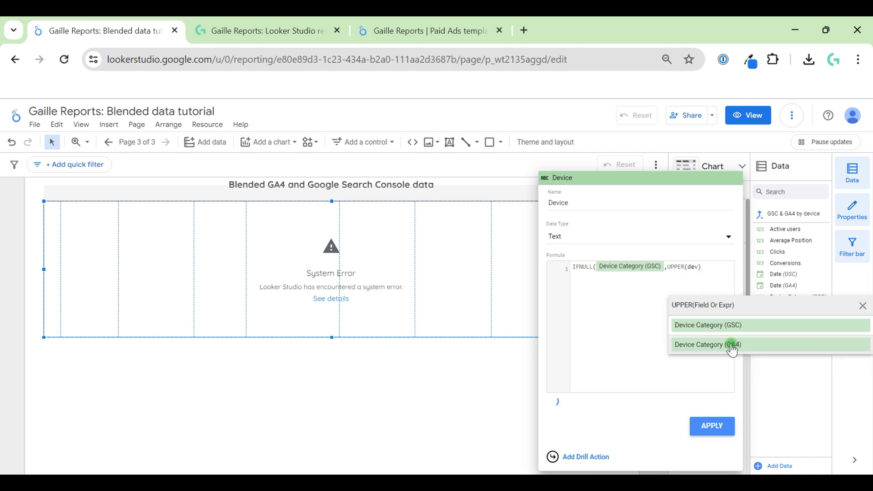
pyautogui.click(732, 347)
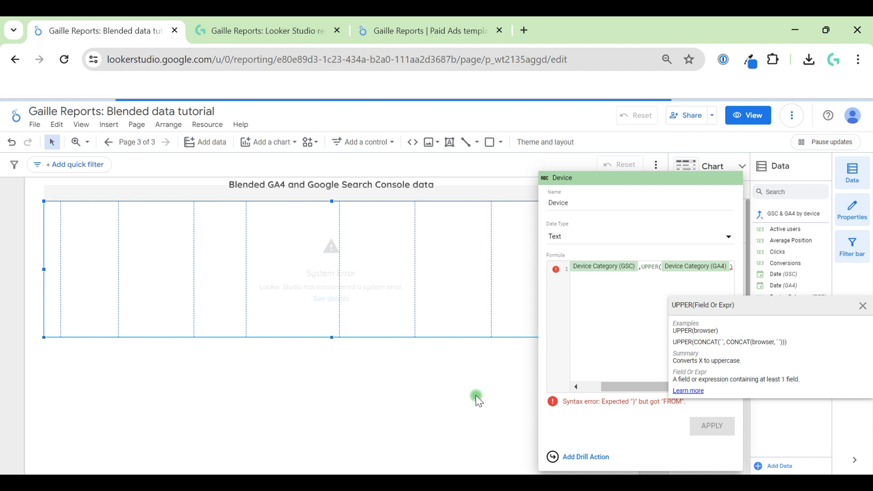
# Step: Remove the UPPER function name before Device Category (GA4) in the Device formula and apply the change to the blended table
pyautogui.click(658, 266)
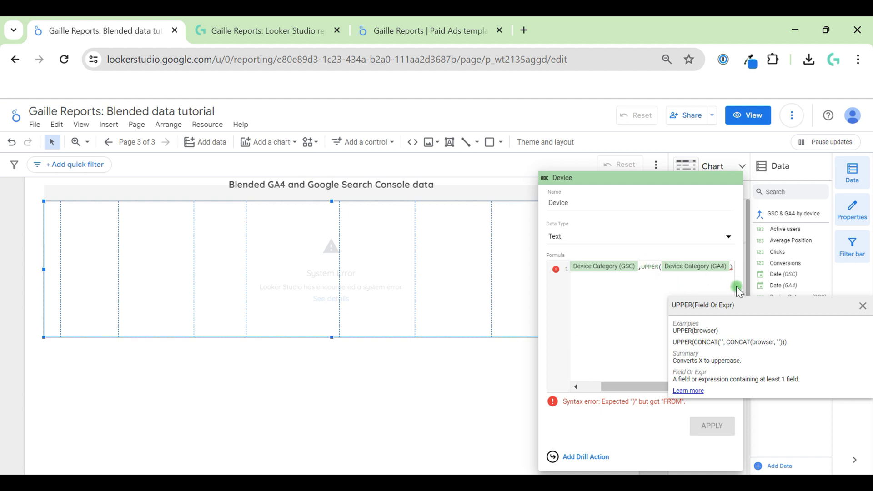
pyautogui.press('BackSpace')
pyautogui.press('BackSpace')
pyautogui.press('BackSpace')
pyautogui.press('BackSpace')
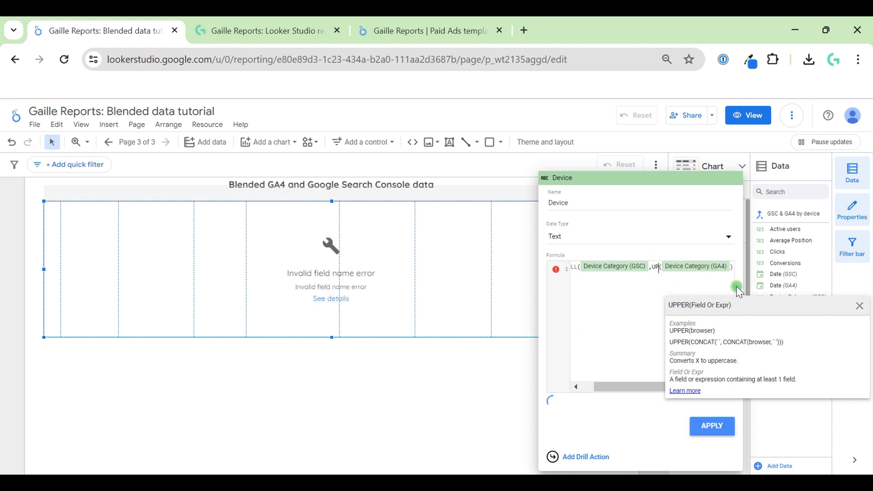
pyautogui.press('BackSpace')
pyautogui.press('Delete')
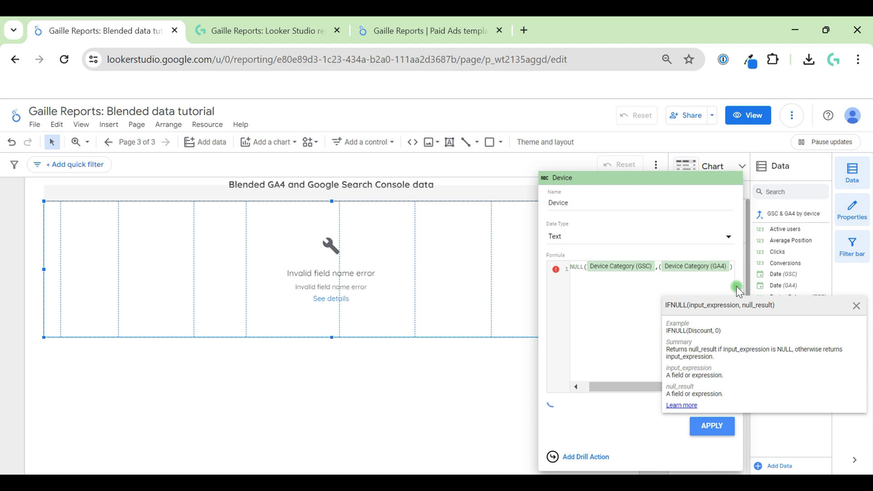
pyautogui.click(717, 428)
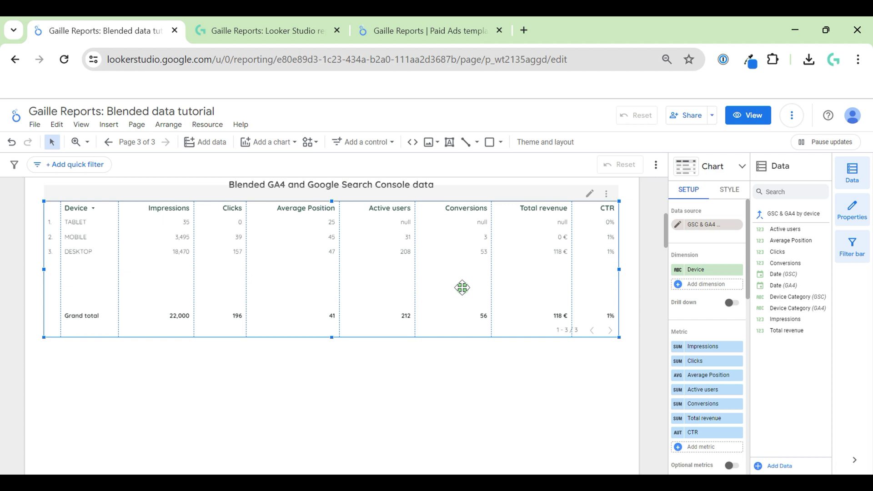
pyautogui.click(697, 286)
pyautogui.click(641, 270)
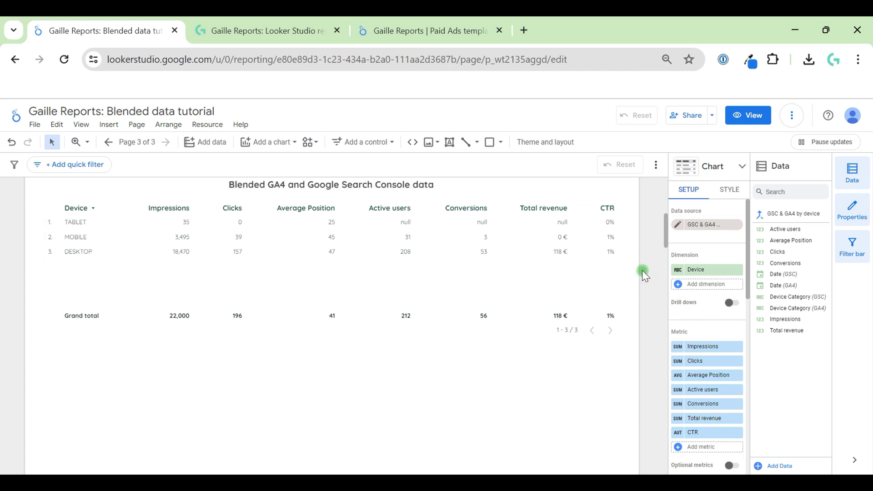
# Step: Check the third Device Category control's list of values, its data source and its control field
pyautogui.scroll(5, 491, 247)
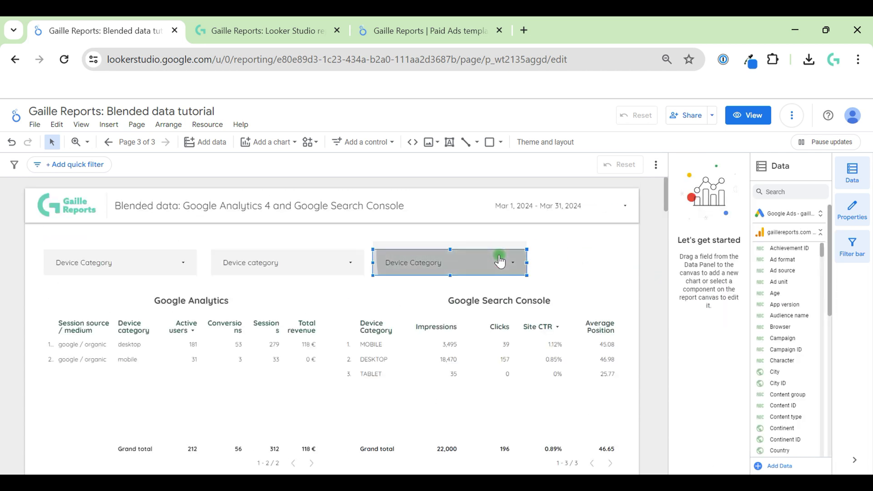
pyautogui.click(502, 255)
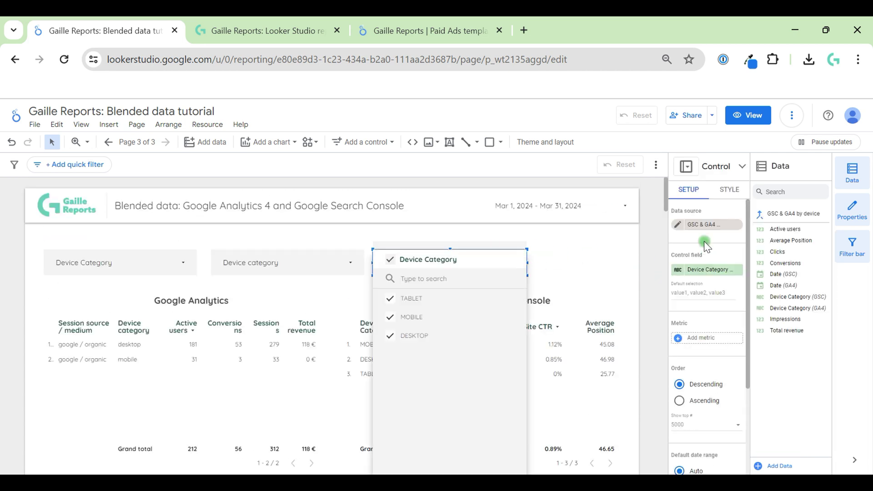
pyautogui.click(708, 225)
pyautogui.click(677, 269)
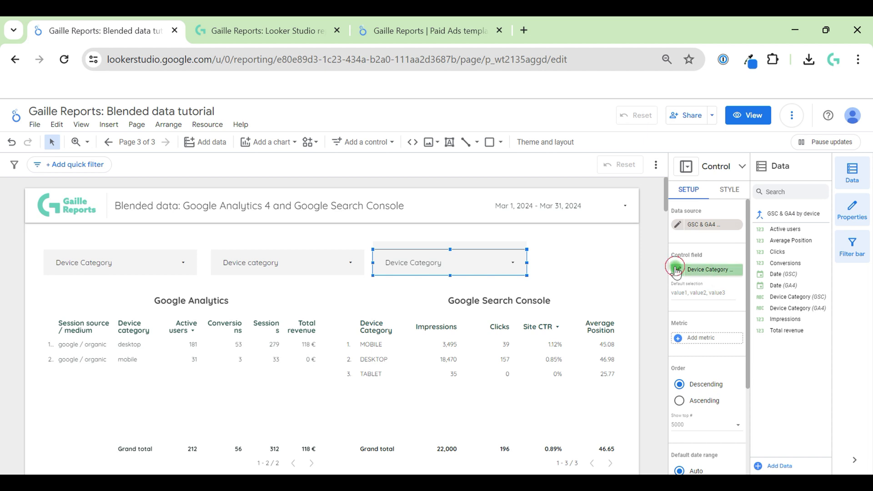
pyautogui.click(574, 255)
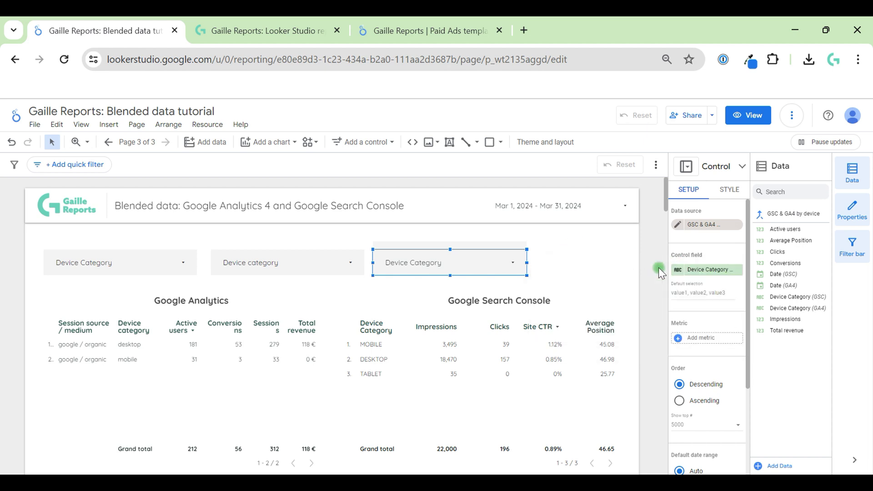
# Step: Filter the third Device Category control to MOBILE only and compare the blended table with the Google Analytics and Google Search Console tables
pyautogui.click(498, 264)
pyautogui.click(506, 324)
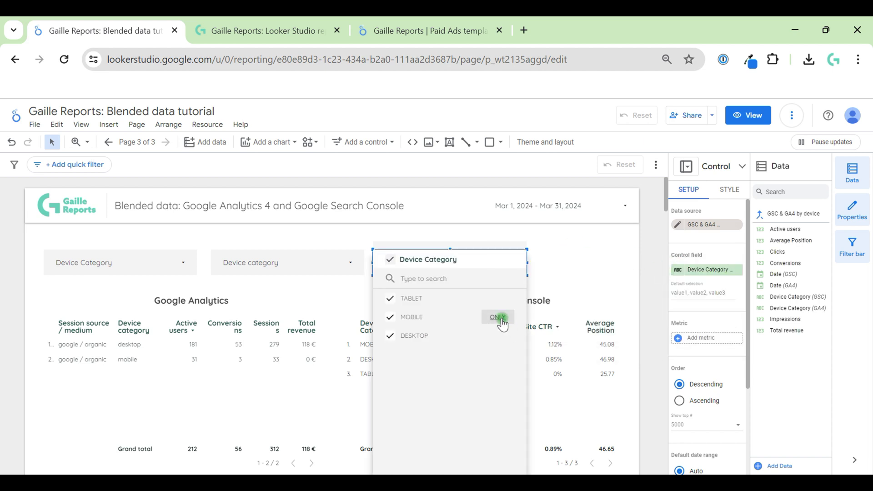
pyautogui.click(632, 281)
pyautogui.scroll(-5, 639, 300)
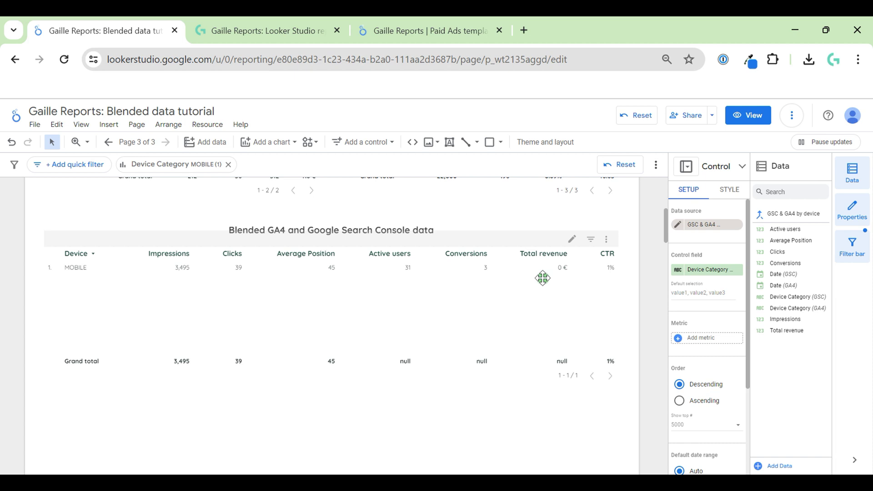
pyautogui.scroll(6, 643, 268)
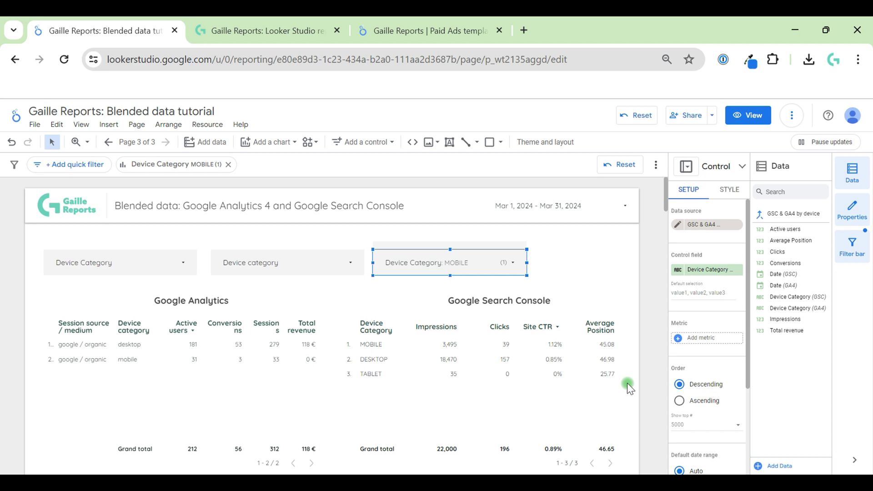
pyautogui.scroll(-1, 627, 384)
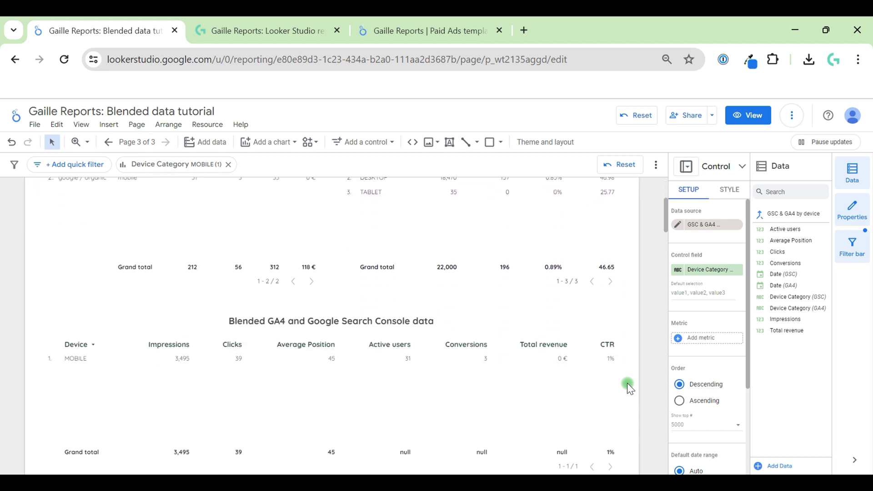
pyautogui.scroll(2, 627, 386)
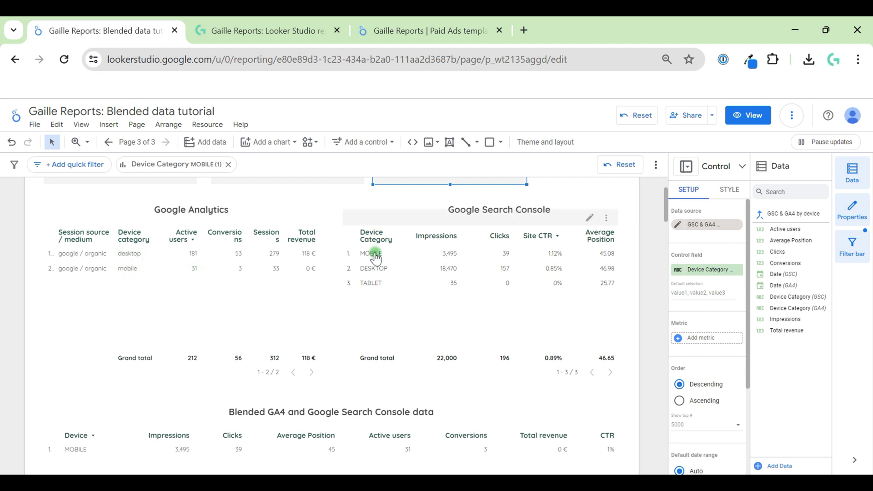
pyautogui.scroll(-2, 642, 309)
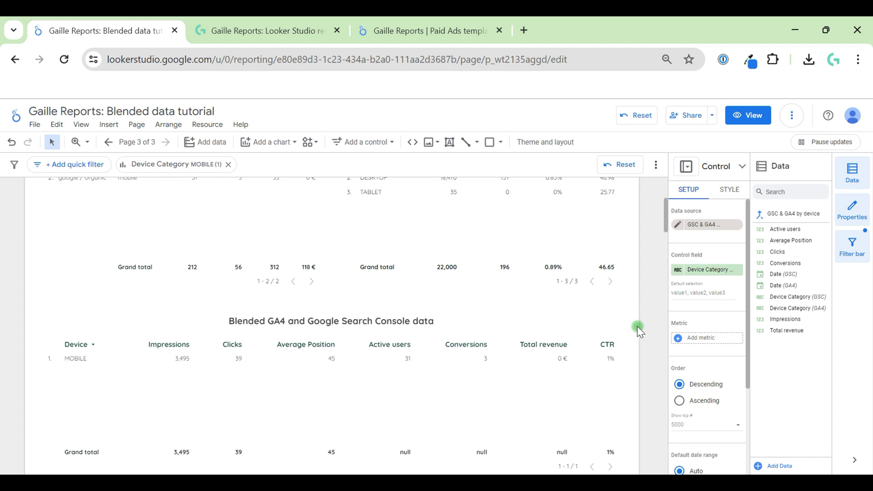
pyautogui.scroll(4, 636, 326)
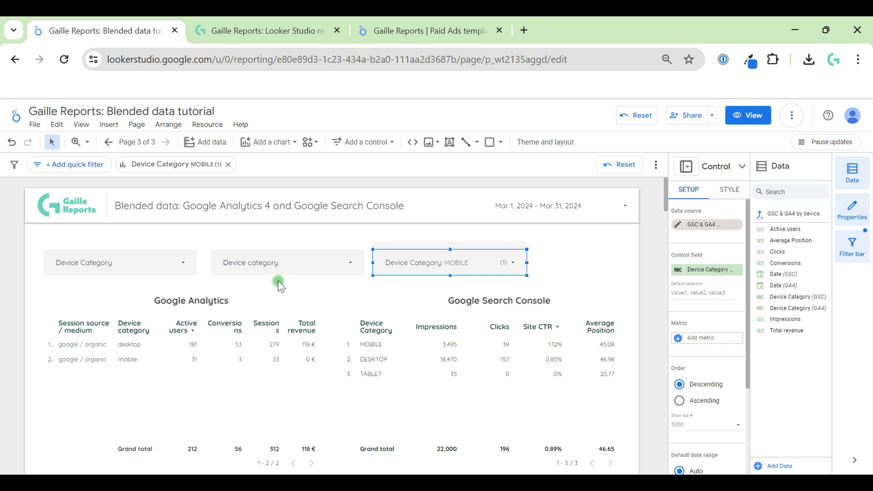
# Step: Check the value list of the first Device Category control, close it, and reset the report's filters
pyautogui.click(182, 255)
pyautogui.click(182, 256)
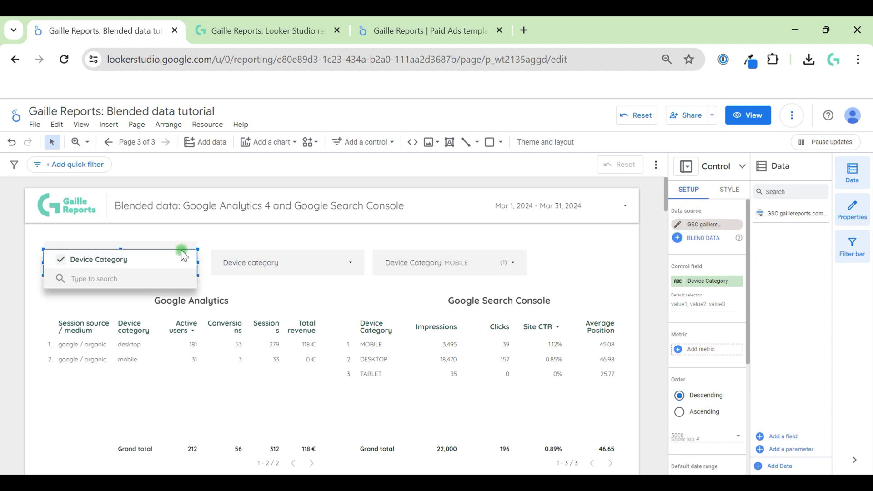
pyautogui.click(190, 247)
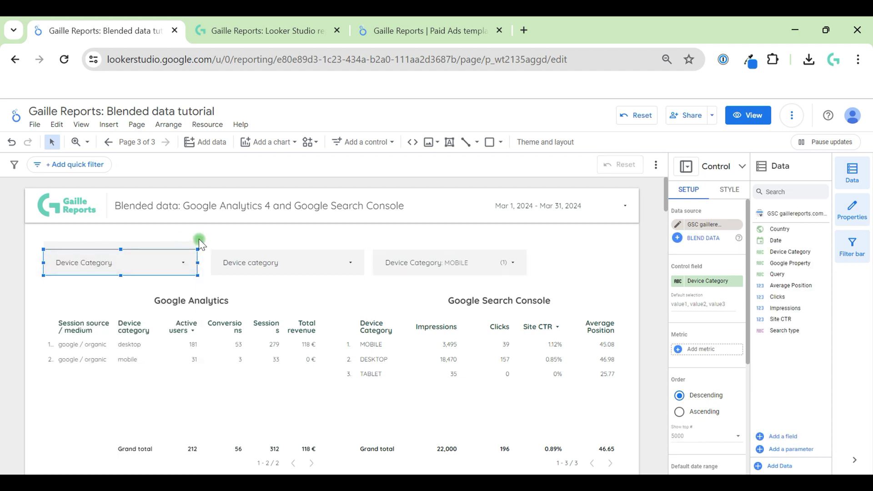
pyautogui.click(340, 382)
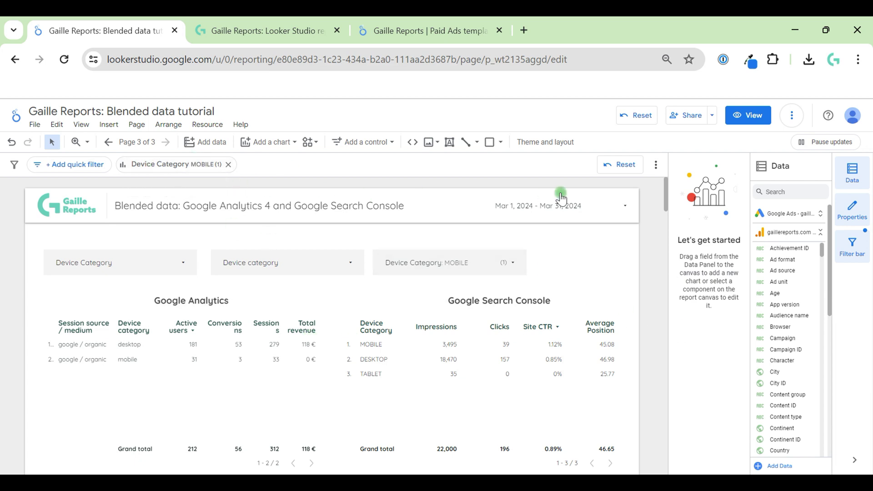
pyautogui.click(614, 165)
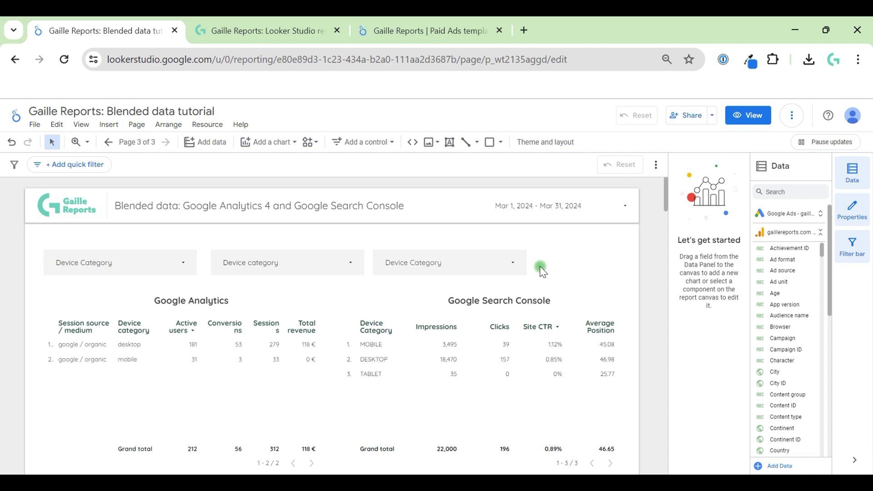
# Step: Switch to the report page "Blended Data - Google Sheets" and close the list of report pages
pyautogui.scroll(-6, 618, 306)
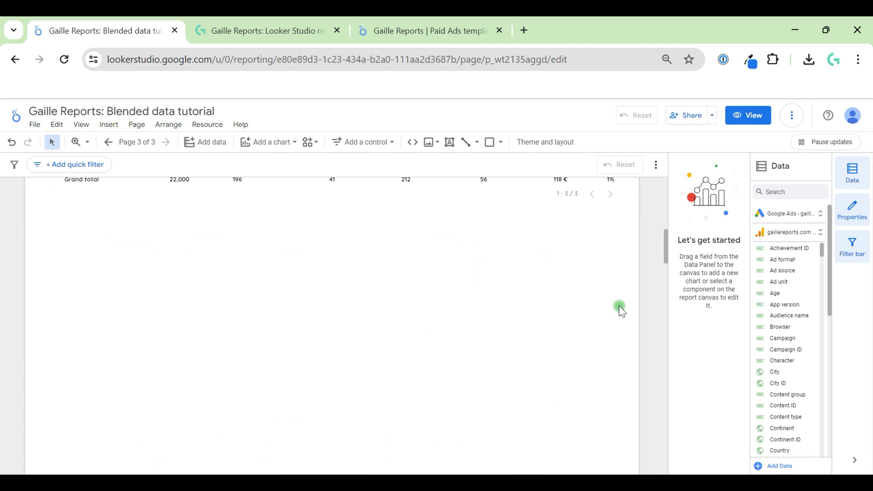
pyautogui.scroll(6, 620, 306)
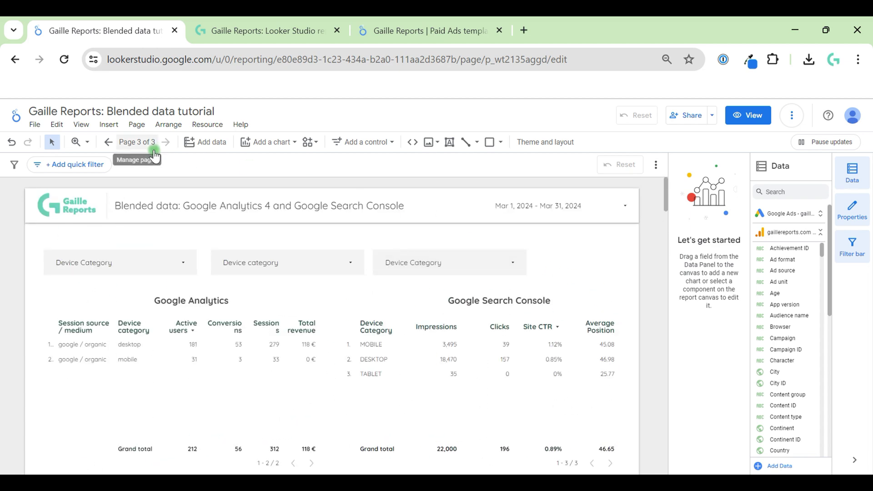
pyautogui.click(136, 142)
pyautogui.click(635, 225)
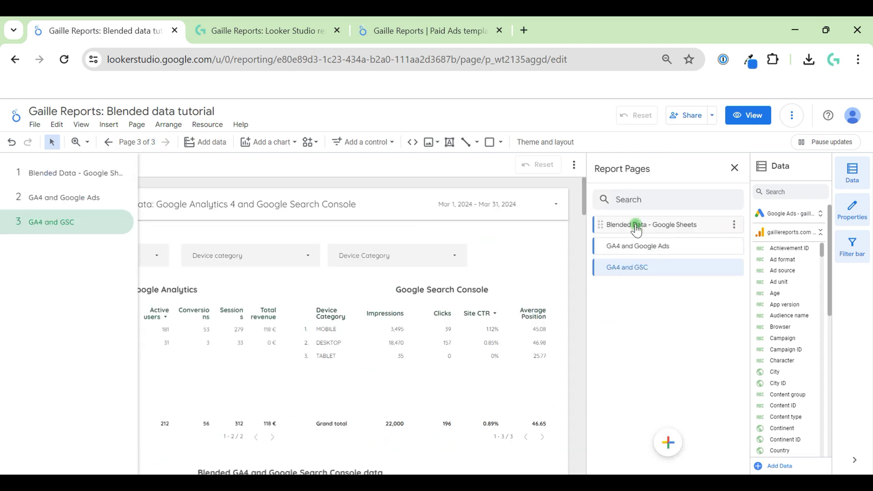
pyautogui.click(572, 271)
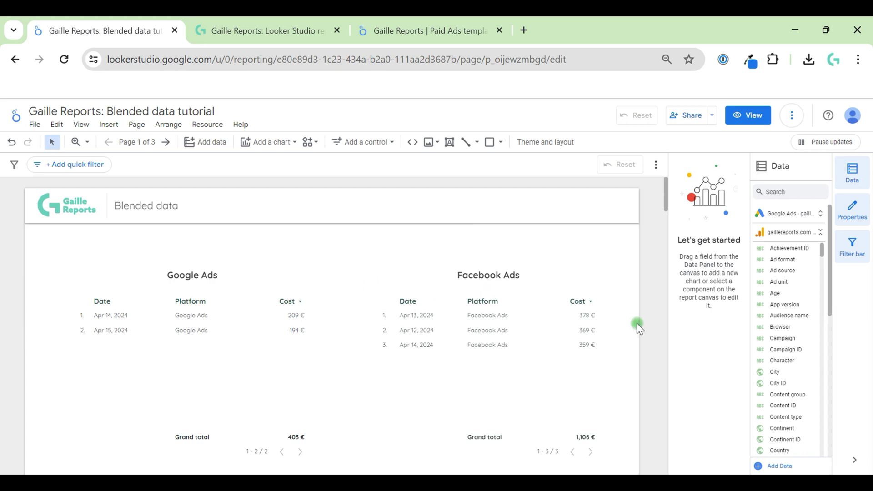
# Step: Review the Google Ads and Facebook Ads tables and the left, right, inner, cross and full outer join tables on the page
pyautogui.scroll(-4, 638, 325)
pyautogui.scroll(-9, 637, 325)
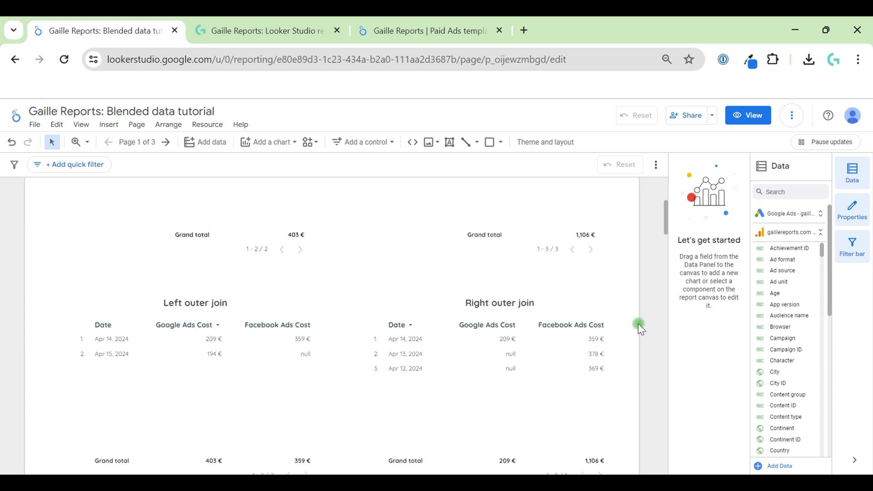
pyautogui.scroll(-1, 638, 325)
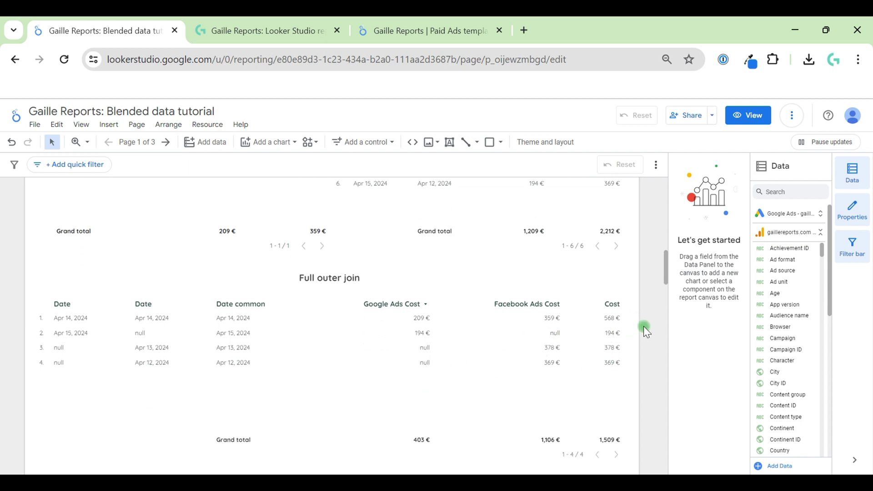
pyautogui.scroll(10, 642, 326)
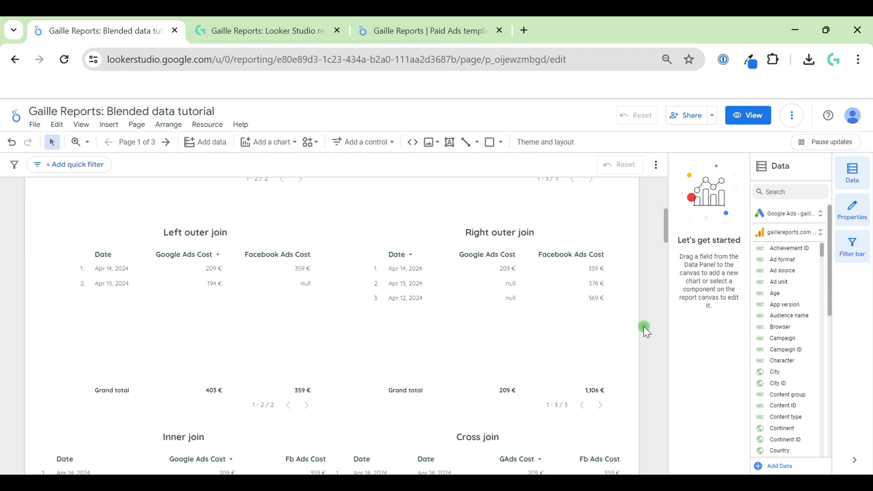
pyautogui.scroll(-5, 643, 326)
pyautogui.scroll(-3, 643, 326)
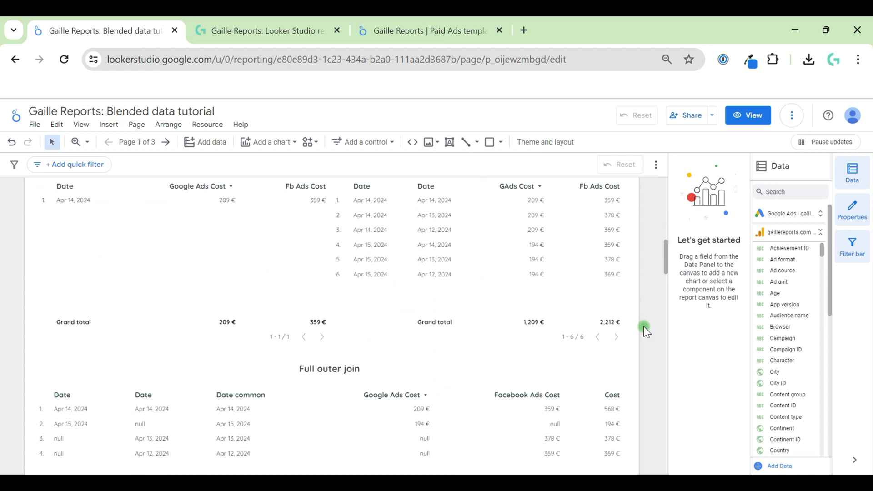
pyautogui.scroll(10, 643, 326)
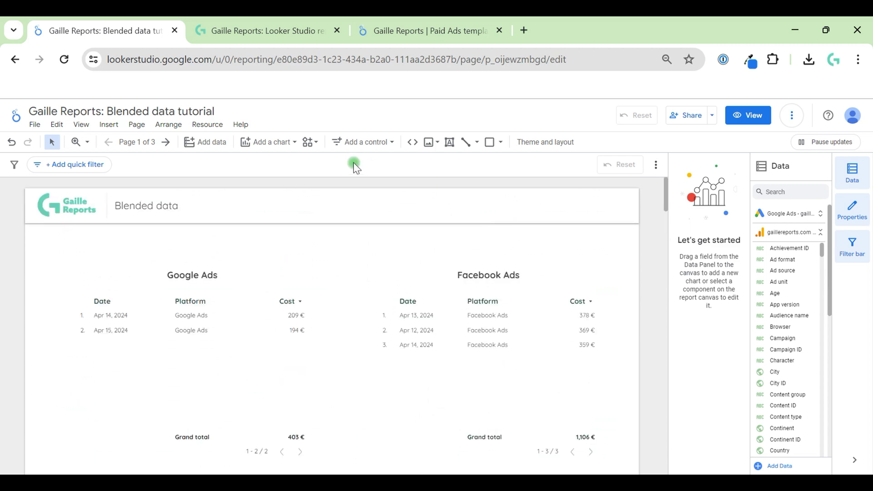
# Step: Add a drop-down list control between the page header and the Google Ads and Facebook Ads tables
pyautogui.click(288, 148)
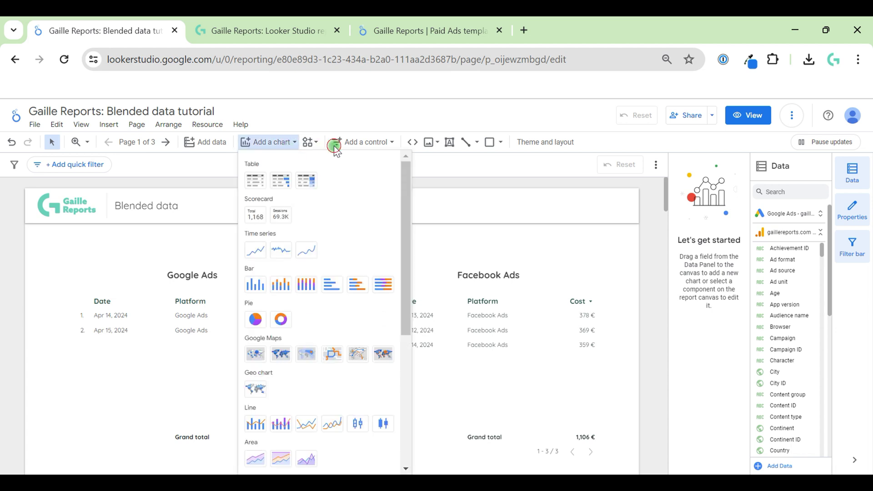
pyautogui.click(354, 143)
pyautogui.click(379, 177)
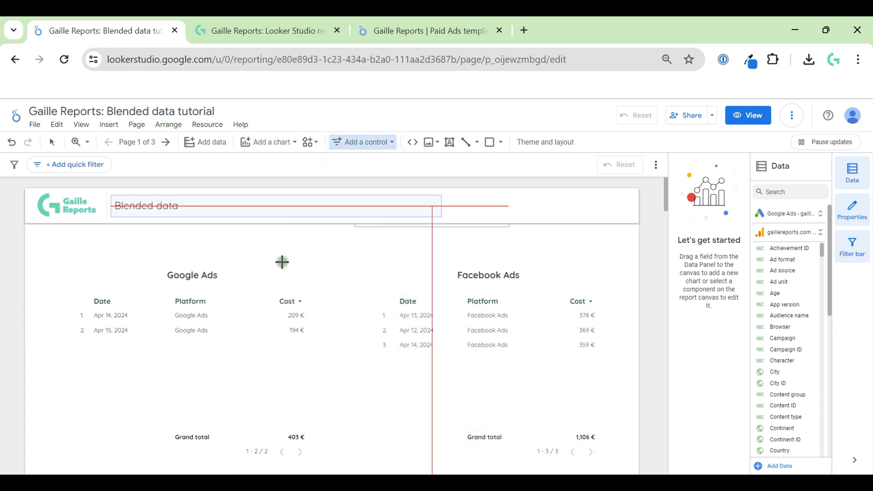
pyautogui.moveTo(268, 231)
pyautogui.mouseDown()
pyautogui.moveTo(397, 269)
pyautogui.moveTo(400, 257)
pyautogui.mouseUp()
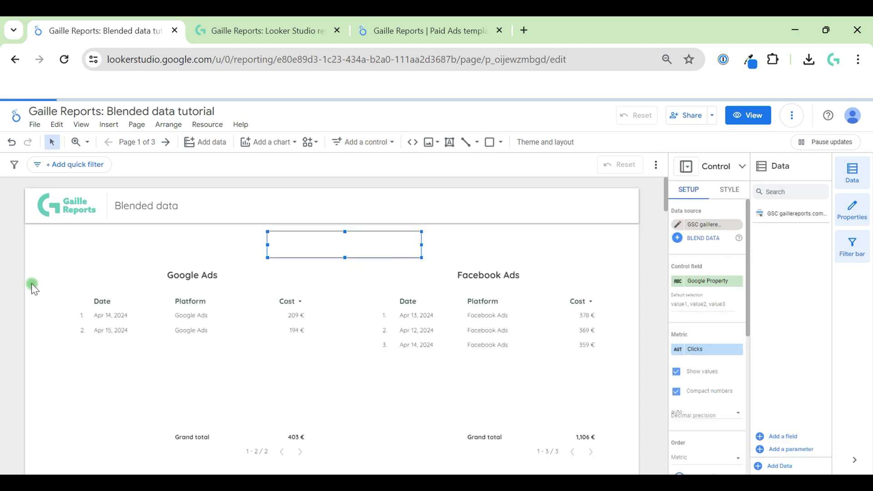
# Step: Select the left, right, inner and cross join tables with their titles and move them down the page, out of the Full outer join table's way
pyautogui.scroll(-5, 21, 358)
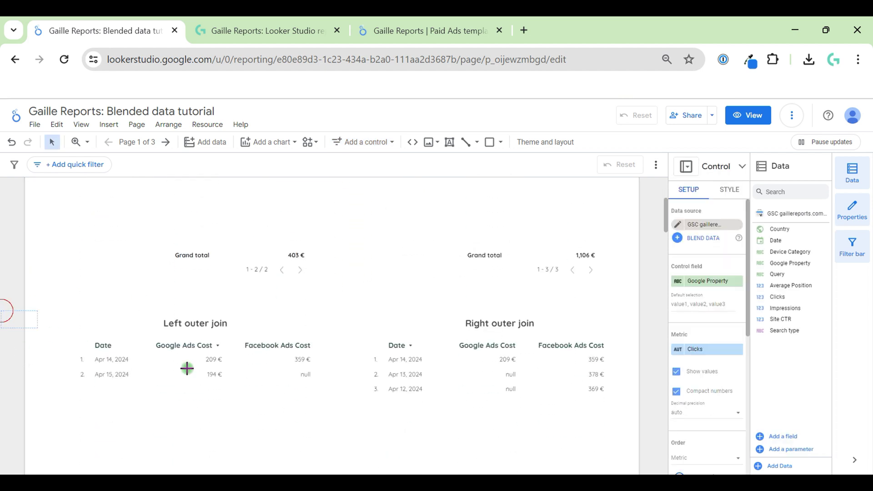
pyautogui.scroll(-5, 606, 396)
pyautogui.moveTo(620, 418); pyautogui.dragTo(599, 346)
pyautogui.scroll(-3, 634, 351)
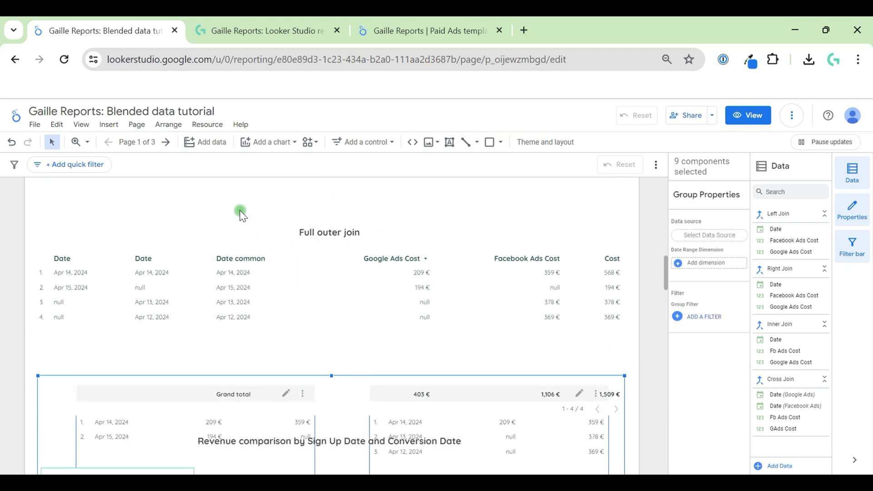
# Step: Move the Full outer join table and its title up, directly beneath the Google Ads and Facebook Ads tables
pyautogui.moveTo(252, 201); pyautogui.dragTo(407, 416)
pyautogui.scroll(-5, 408, 420)
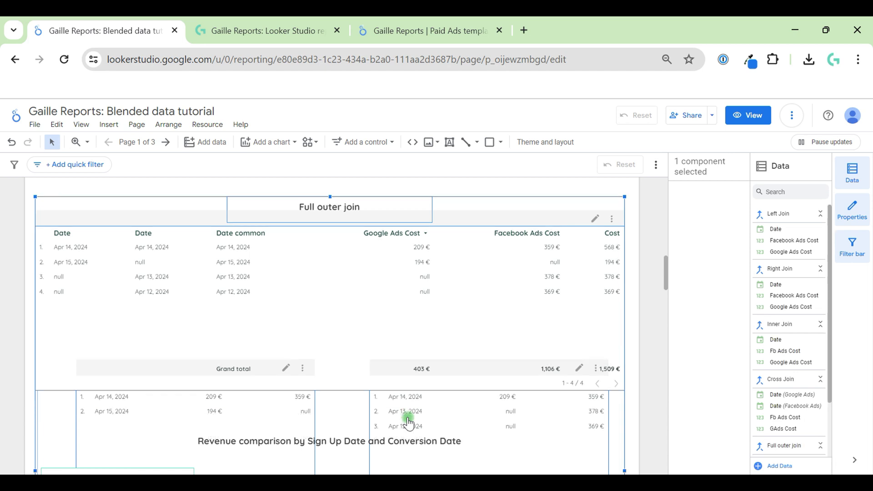
pyautogui.scroll(-4, 408, 422)
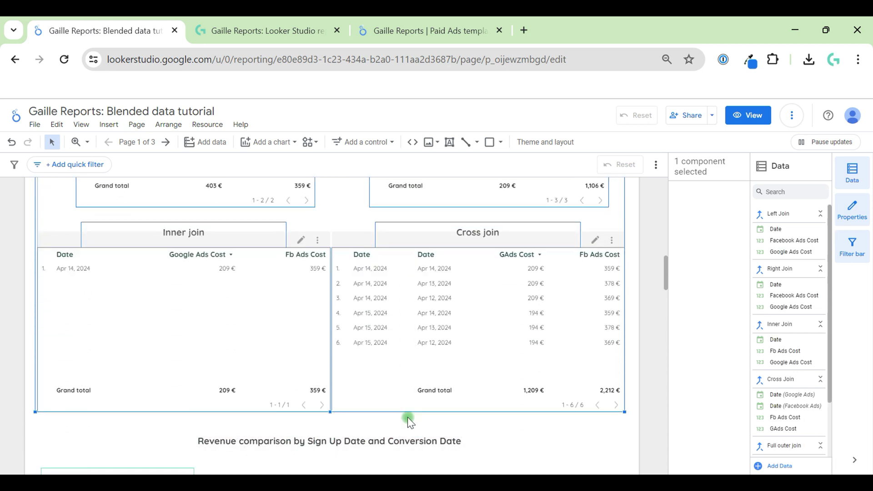
pyautogui.scroll(10, 638, 304)
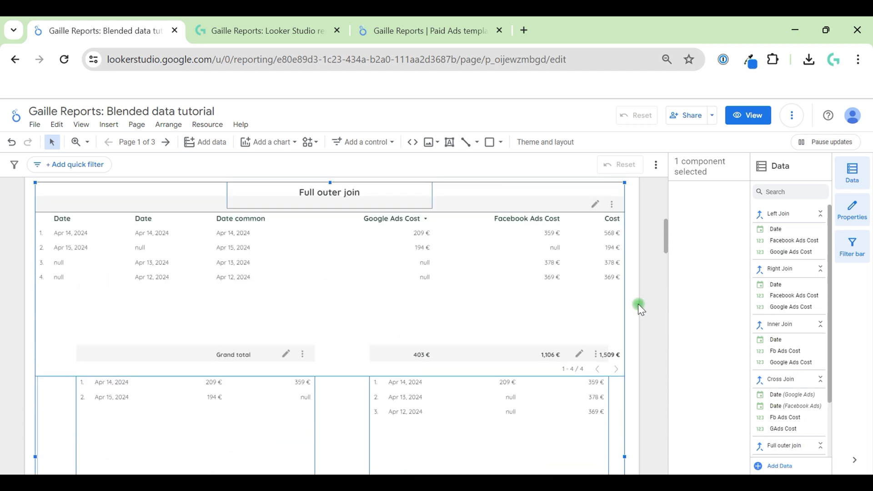
pyautogui.click(356, 295)
pyautogui.click(386, 435)
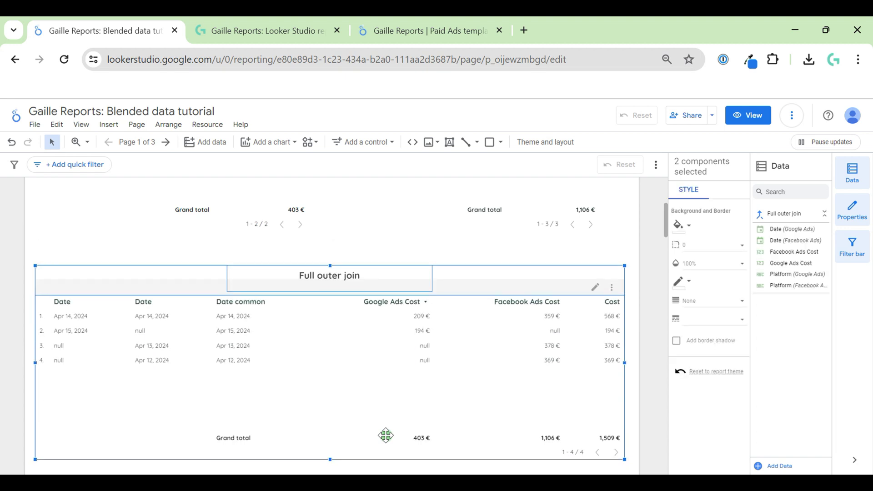
pyautogui.click(663, 353)
# Step: Select the Google Ads and Facebook Ads tables together and shorten them from their lower edge
pyautogui.scroll(5, 648, 328)
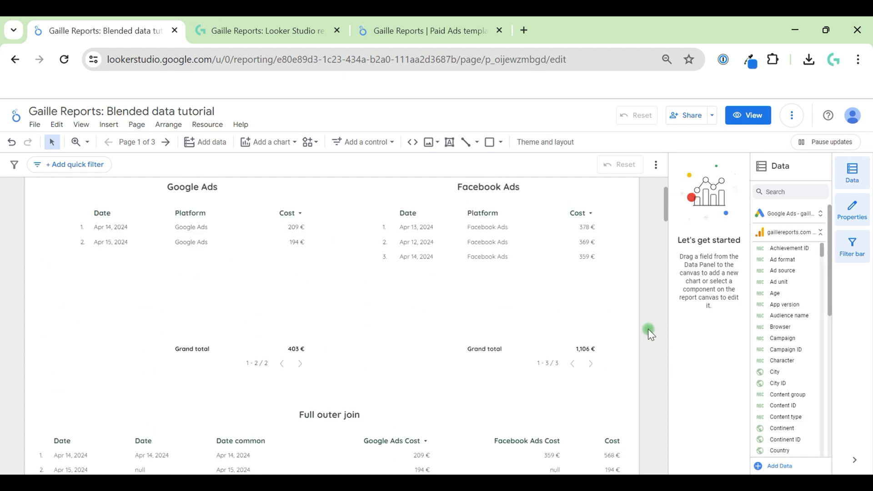
pyautogui.moveTo(14, 381); pyautogui.dragTo(437, 413)
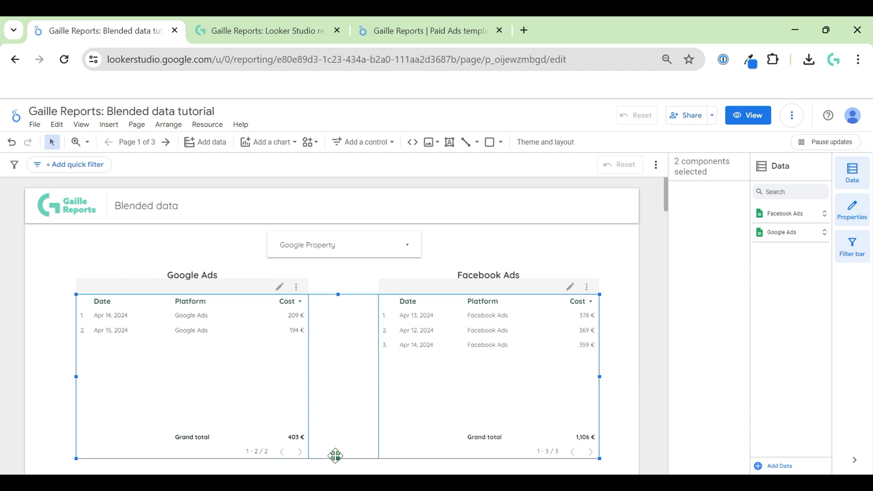
pyautogui.moveTo(337, 462); pyautogui.dragTo(345, 401)
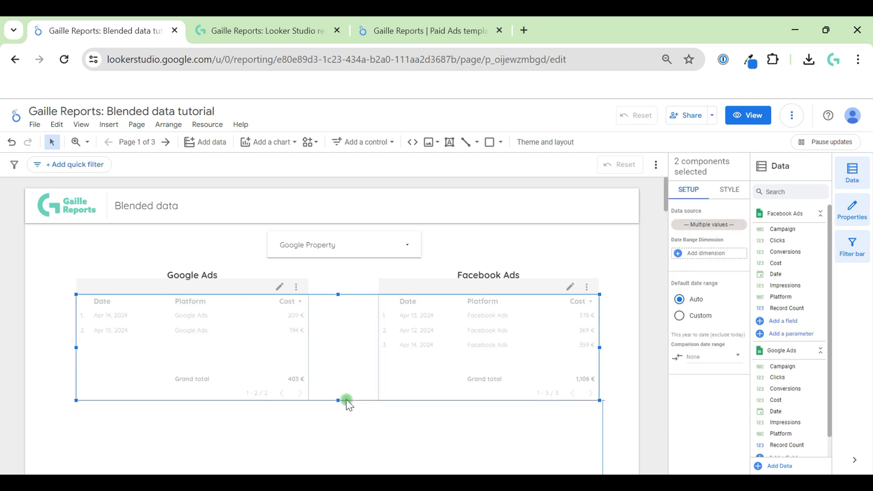
# Step: Set the new drop-down control's data source to the Google Ads sheet, with Platform as its control field
pyautogui.click(383, 236)
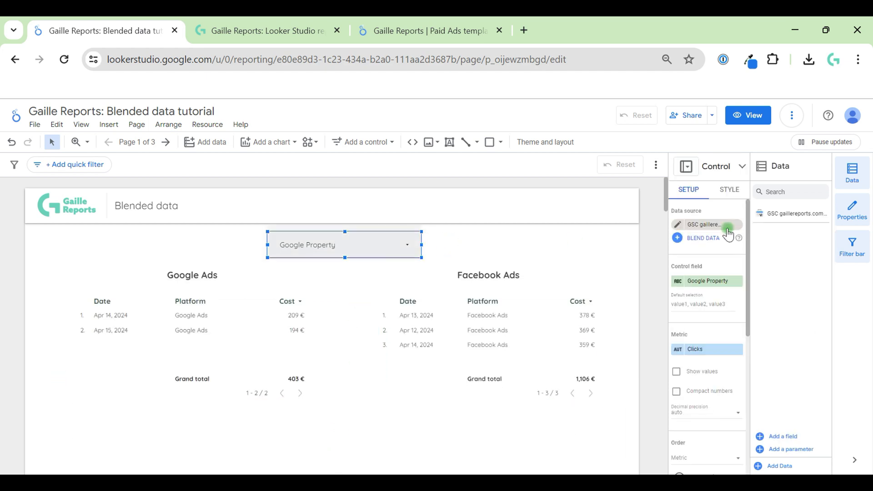
pyautogui.click(711, 227)
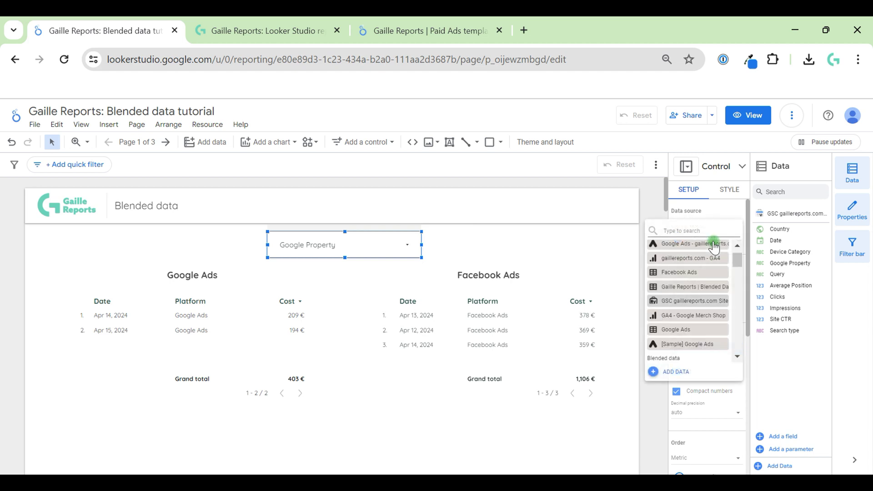
pyautogui.write('go')
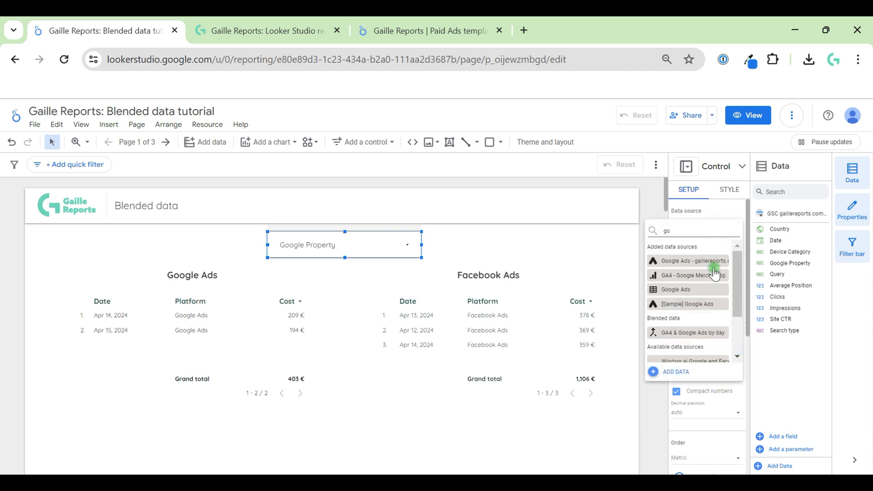
pyautogui.click(689, 293)
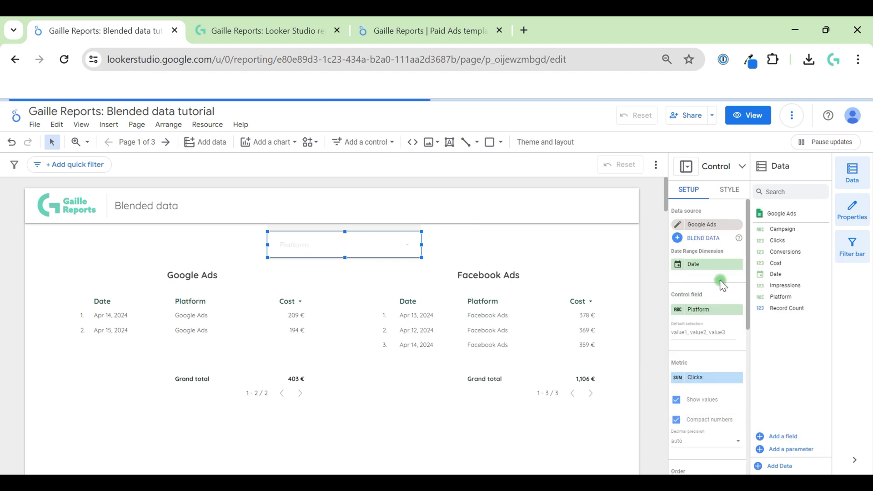
pyautogui.click(715, 315)
pyautogui.click(634, 302)
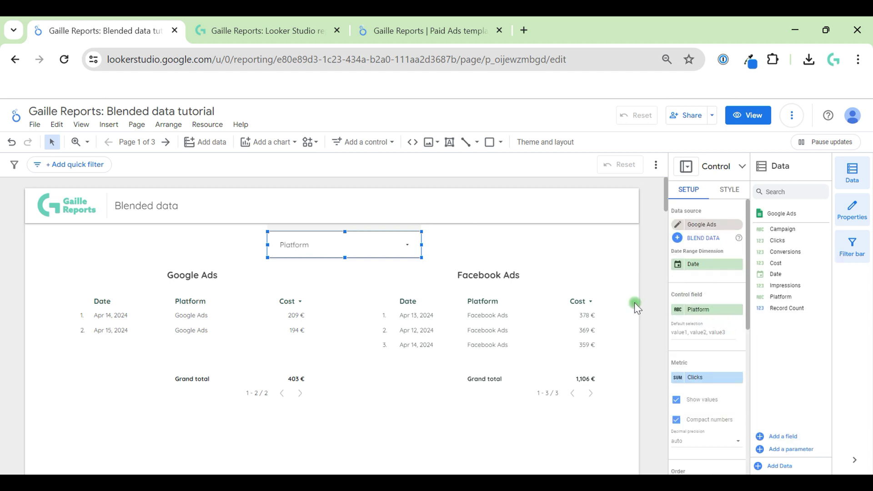
# Step: Remove the Platform control's border shadow and give its background the theme's light grey colour
pyautogui.click(729, 190)
pyautogui.scroll(-5, 700, 374)
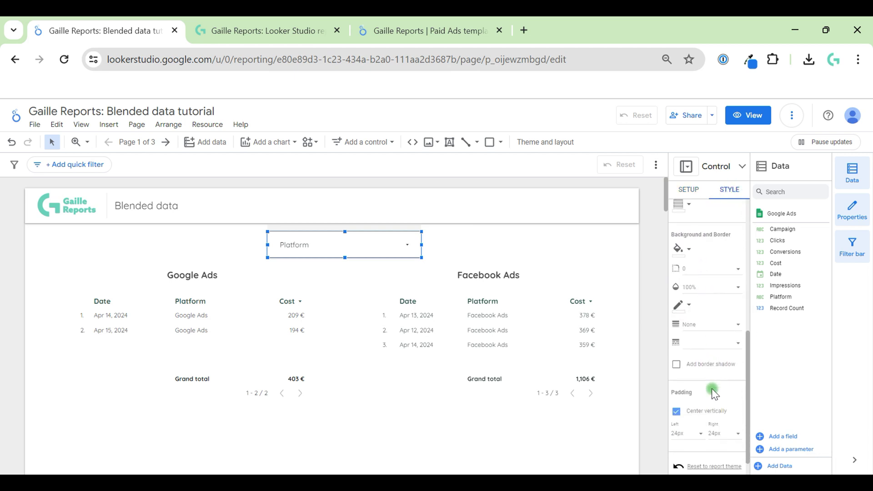
pyautogui.scroll(-1, 697, 397)
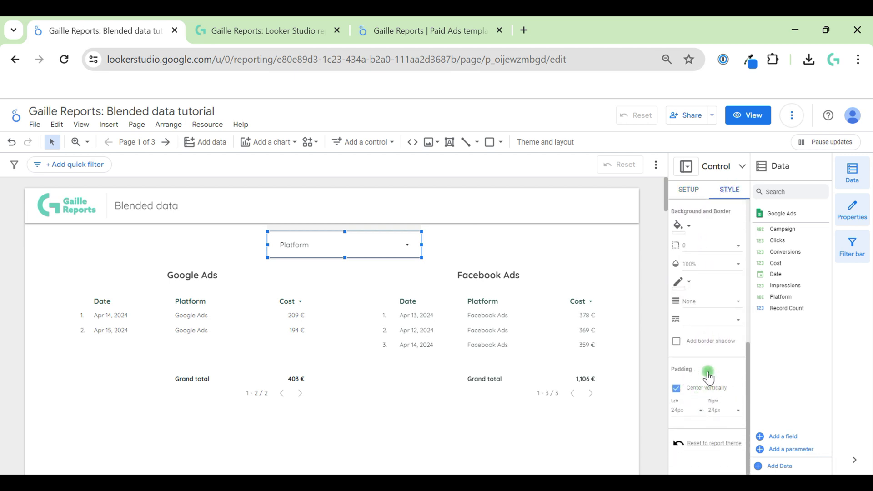
pyautogui.click(676, 341)
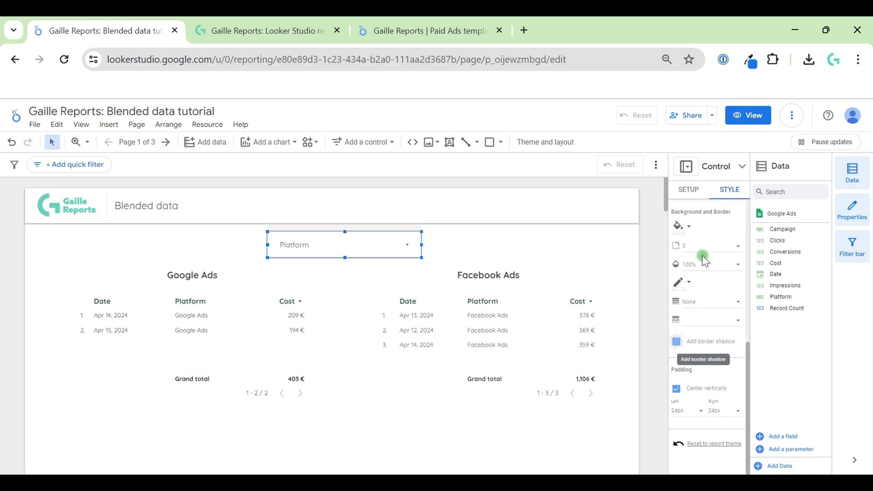
pyautogui.click(707, 285)
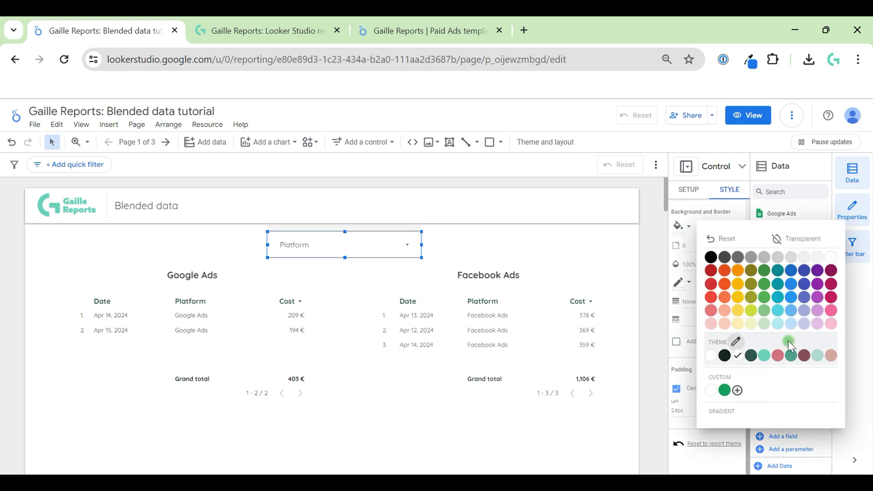
pyautogui.click(481, 254)
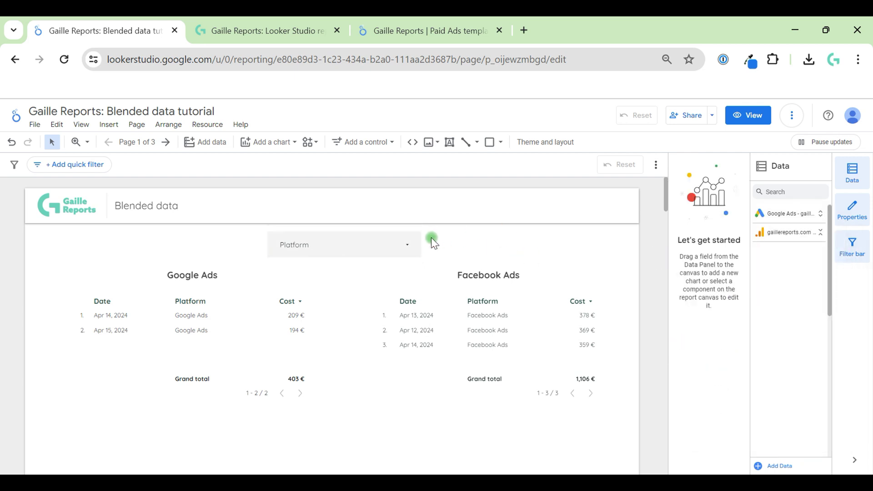
# Step: Check the Platform control's value list, filter it to Google Ads only, and close the list
pyautogui.click(406, 237)
pyautogui.click(404, 239)
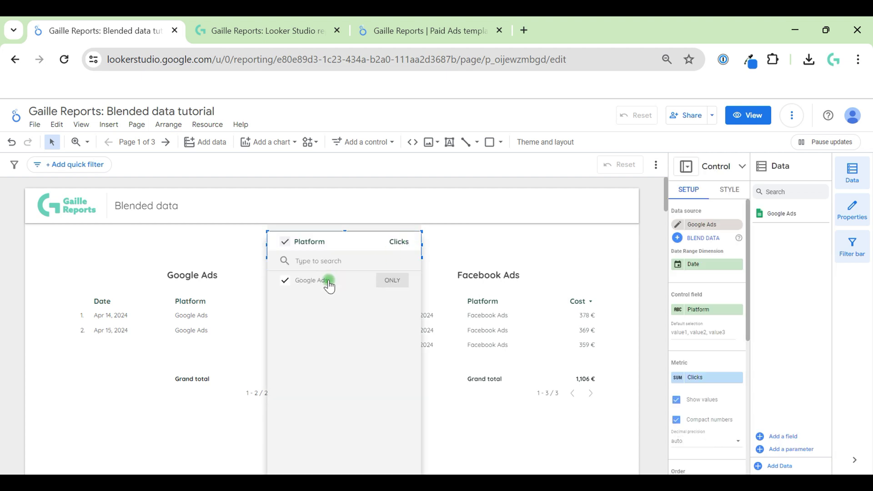
pyautogui.click(395, 281)
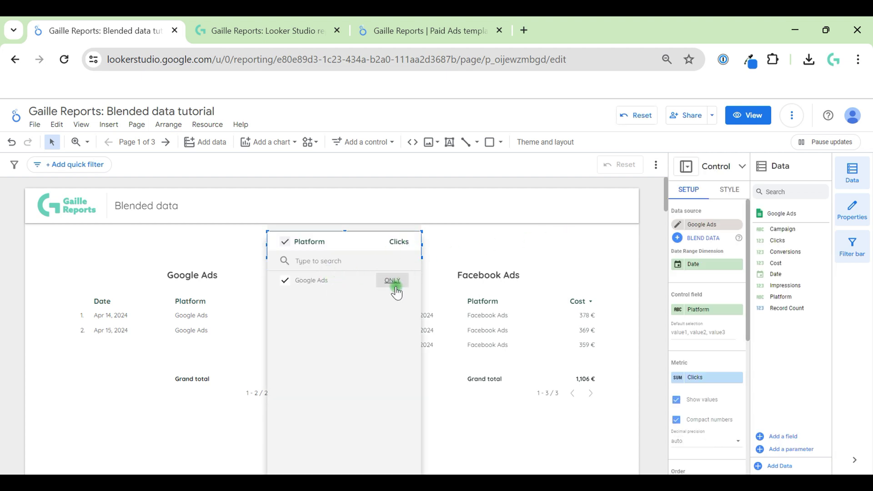
pyautogui.click(506, 233)
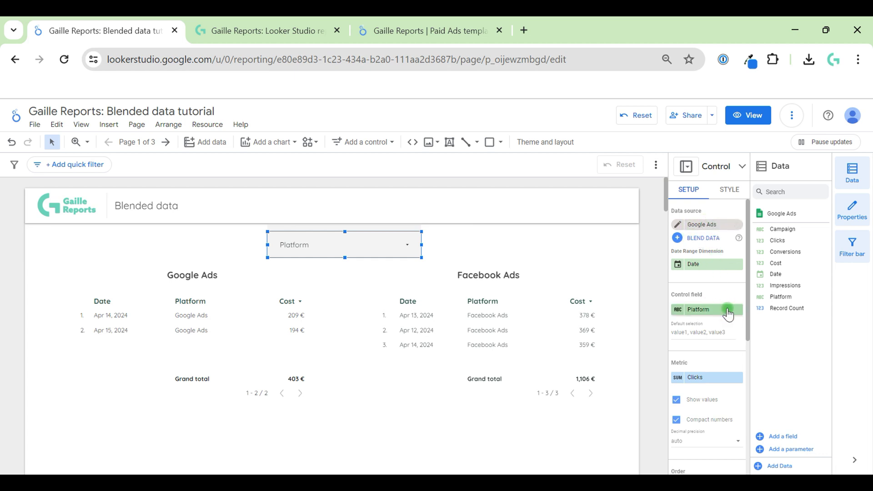
# Step: Change the drop-down control's control field to Date
pyautogui.click(727, 311)
pyautogui.click(678, 402)
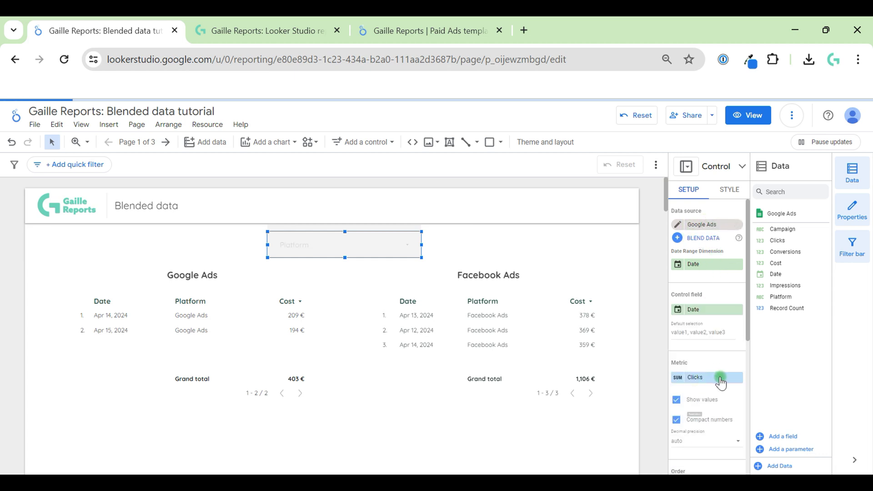
# Step: Remove the Clicks metric from the Date control, then filter to Apr 14, 2024 only and check the source and full outer join tables
pyautogui.click(737, 378)
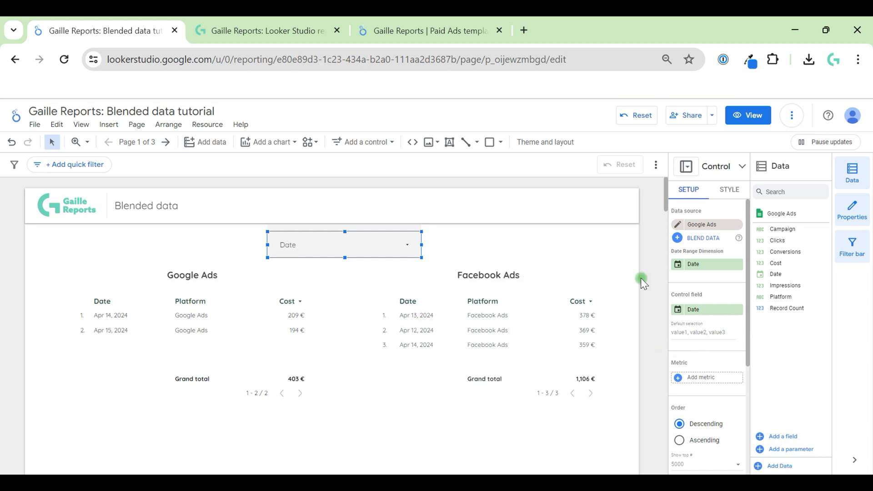
pyautogui.click(404, 246)
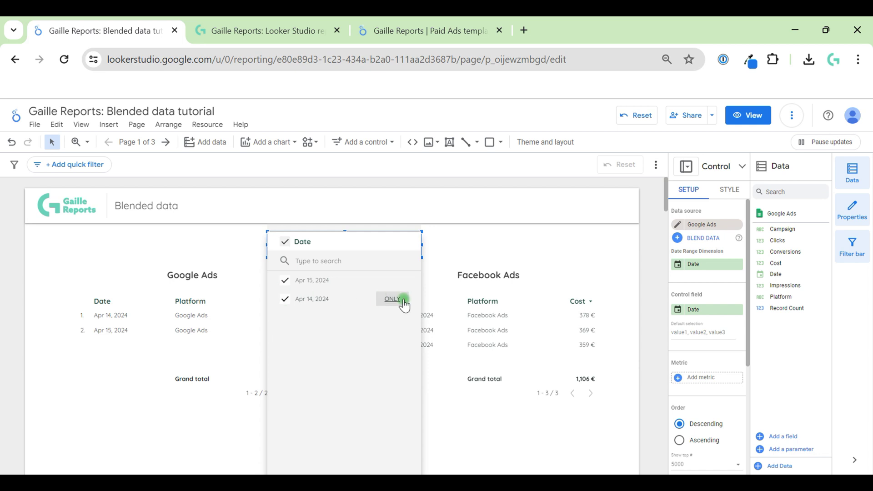
pyautogui.click(403, 300)
pyautogui.click(487, 244)
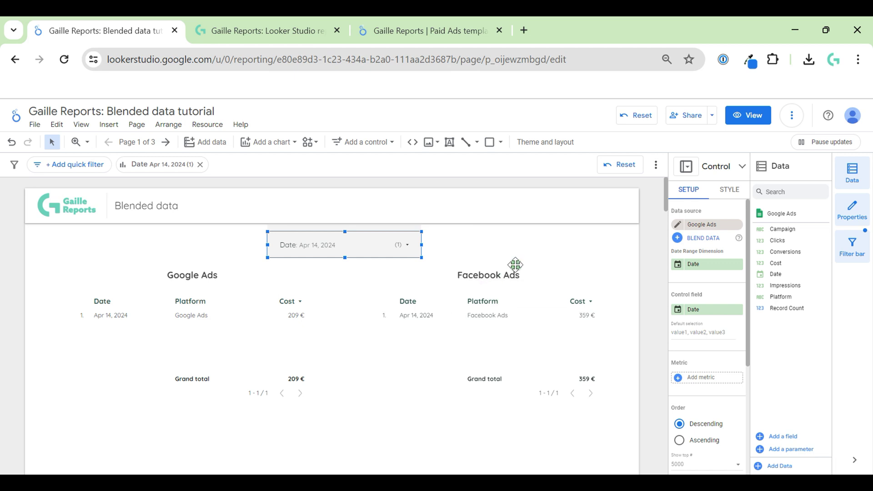
pyautogui.click(300, 306)
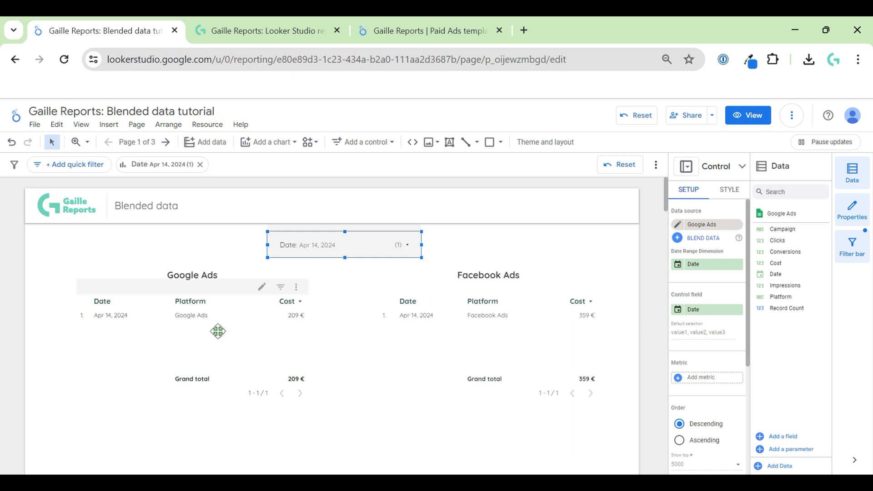
pyautogui.scroll(-3, 636, 346)
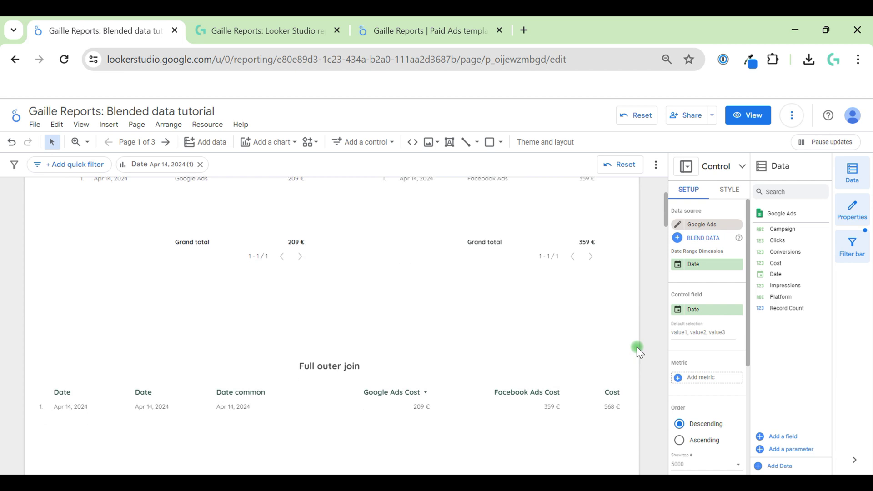
pyautogui.scroll(-1, 638, 350)
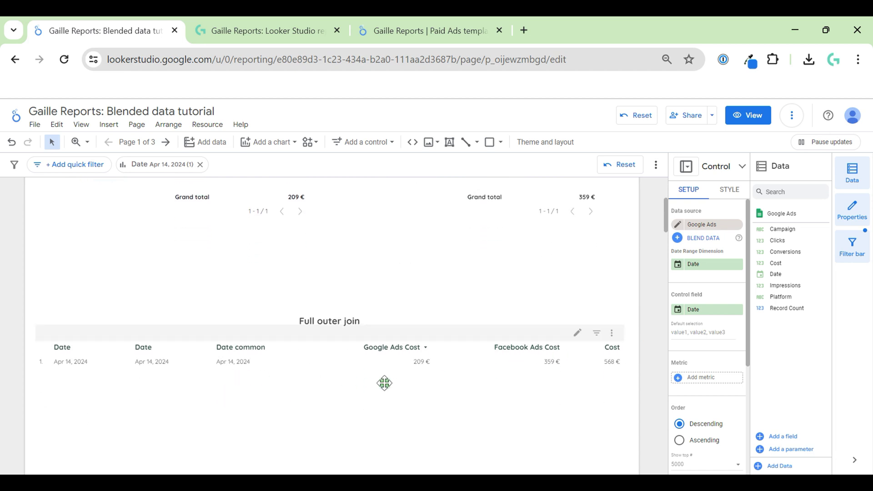
pyautogui.scroll(-1, 650, 383)
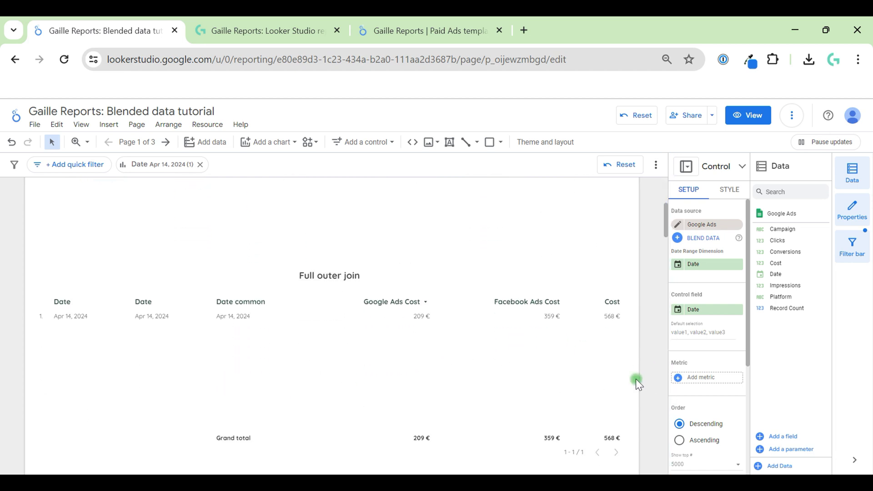
pyautogui.scroll(5, 636, 378)
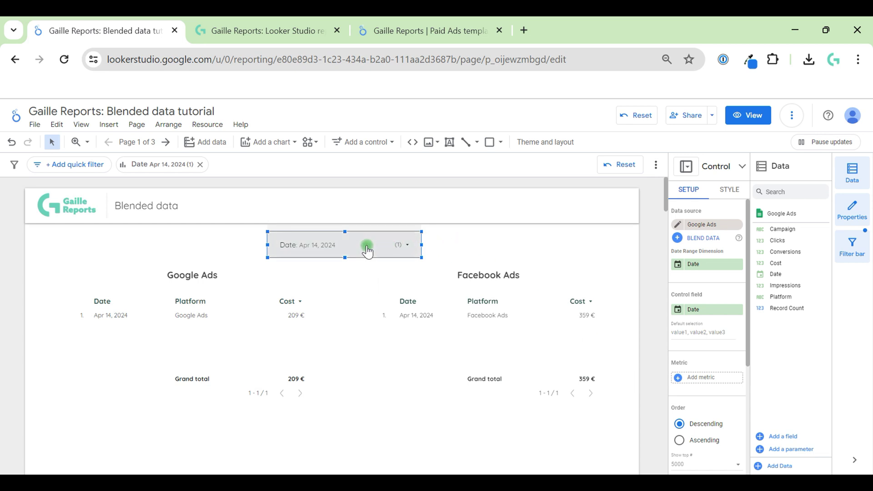
# Step: Reset the date filter and change the Date control's data source to the Full outer join blend
pyautogui.click(697, 234)
pyautogui.click(624, 169)
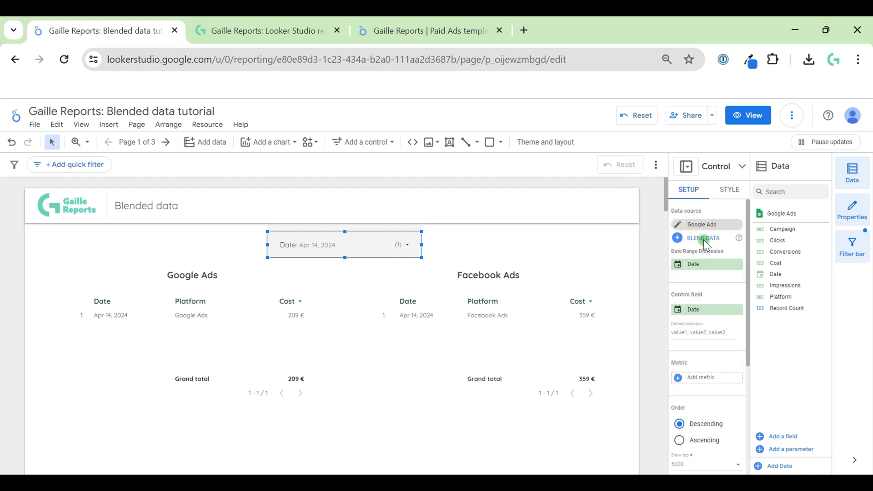
pyautogui.click(712, 224)
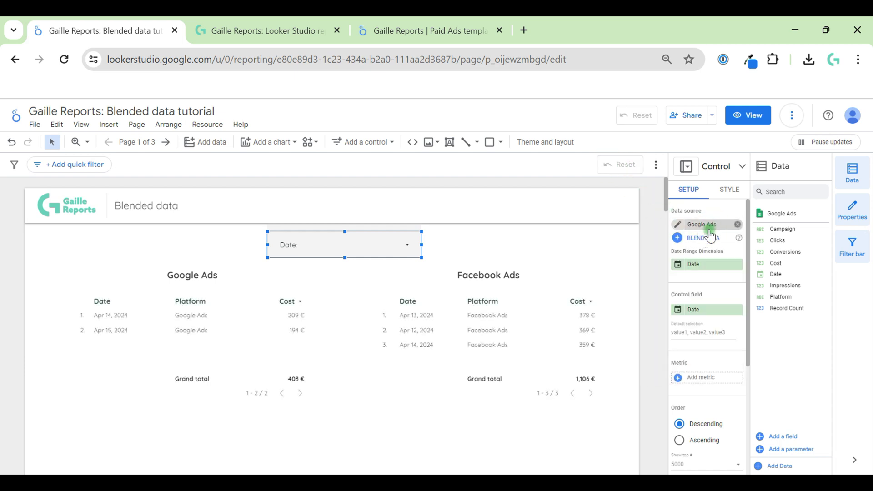
pyautogui.scroll(-2, 698, 302)
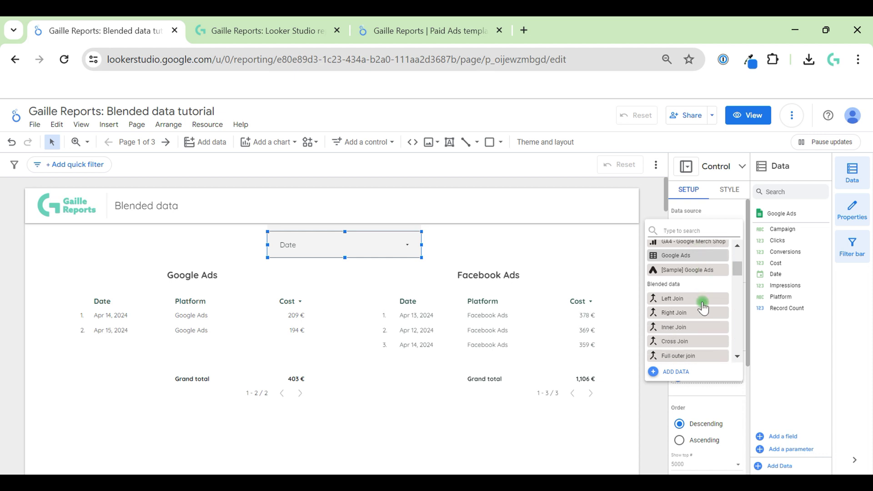
pyautogui.scroll(-2, 705, 318)
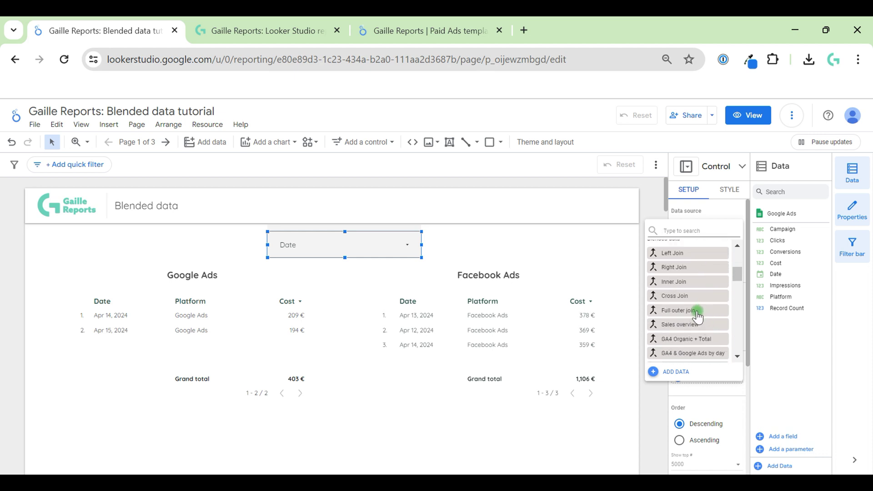
pyautogui.click(695, 310)
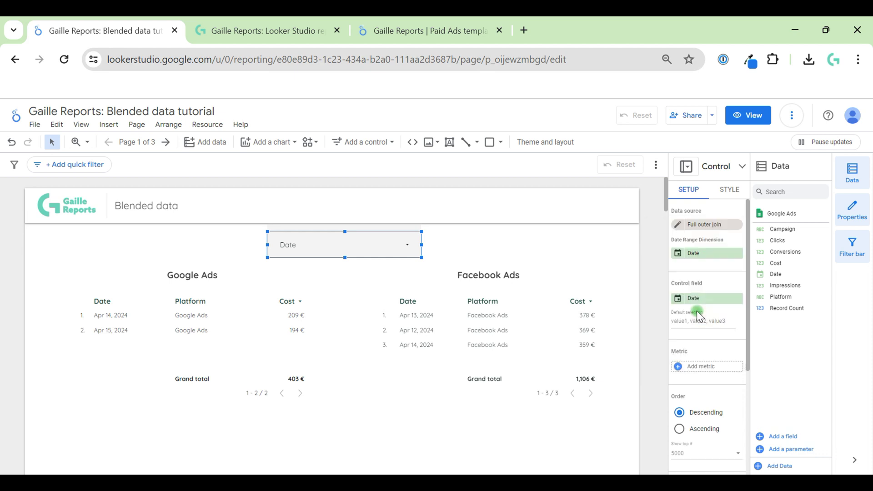
pyautogui.click(442, 241)
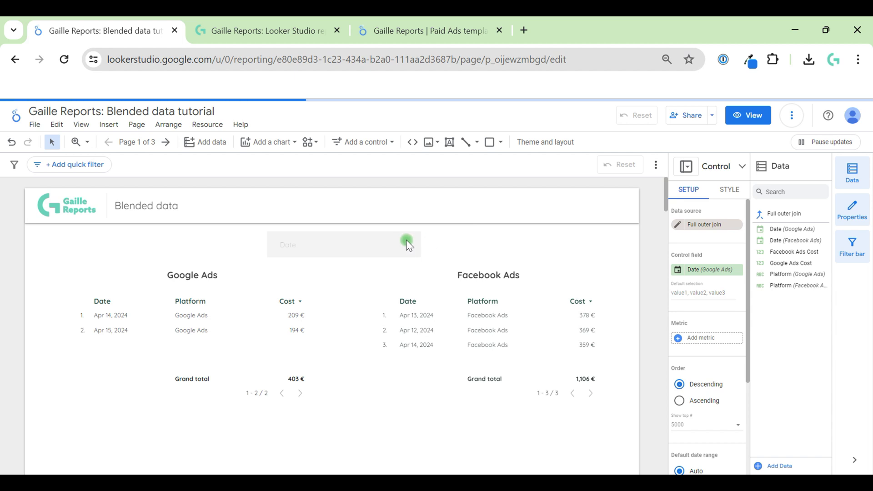
# Step: Filter the blend-based Date control to Apr 14, 2024 only and compare the source tables with the full outer join table
pyautogui.click(409, 248)
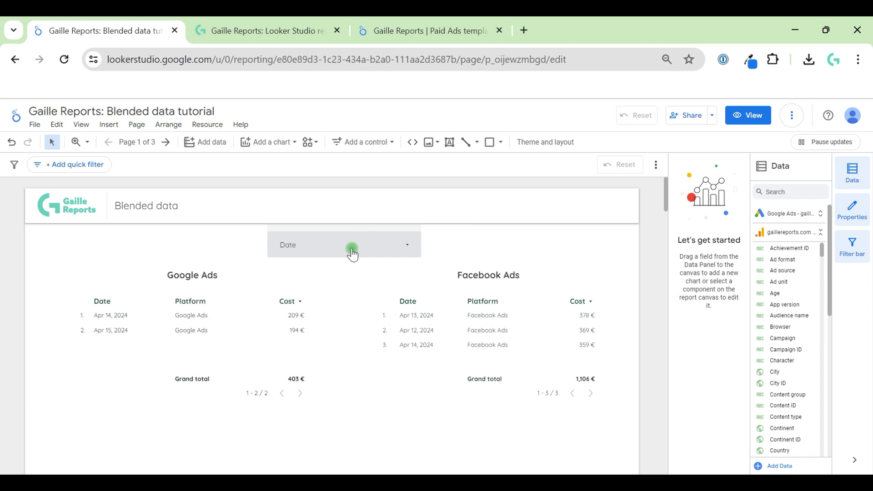
pyautogui.click(405, 246)
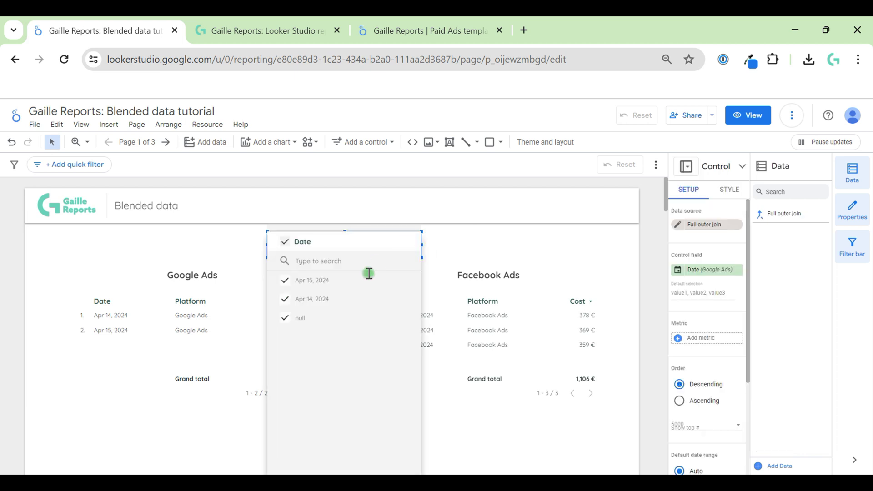
pyautogui.click(392, 300)
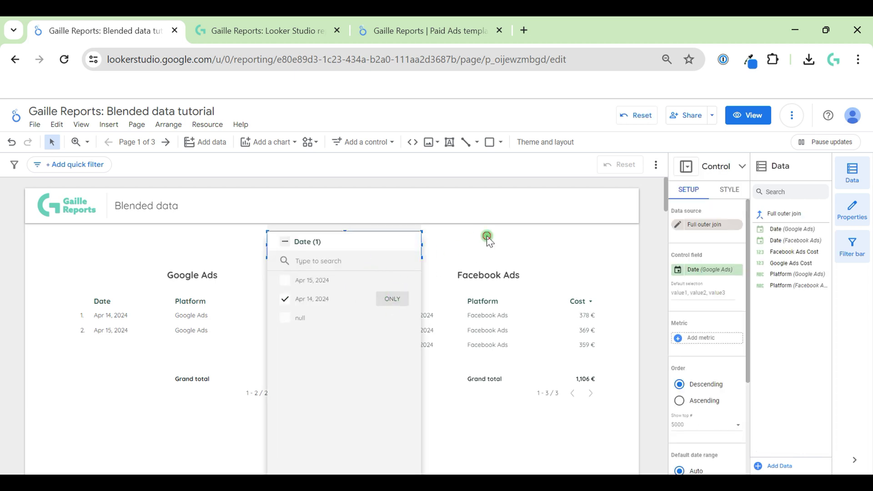
pyautogui.click(487, 237)
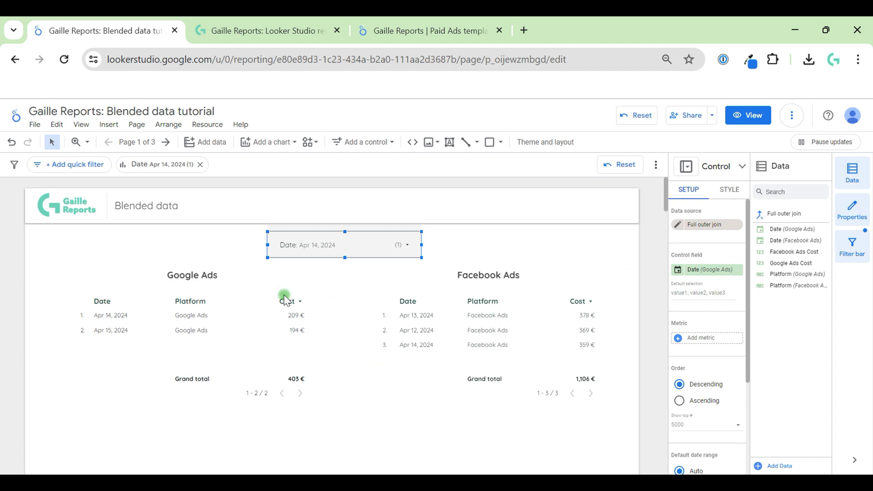
pyautogui.scroll(-5, 640, 365)
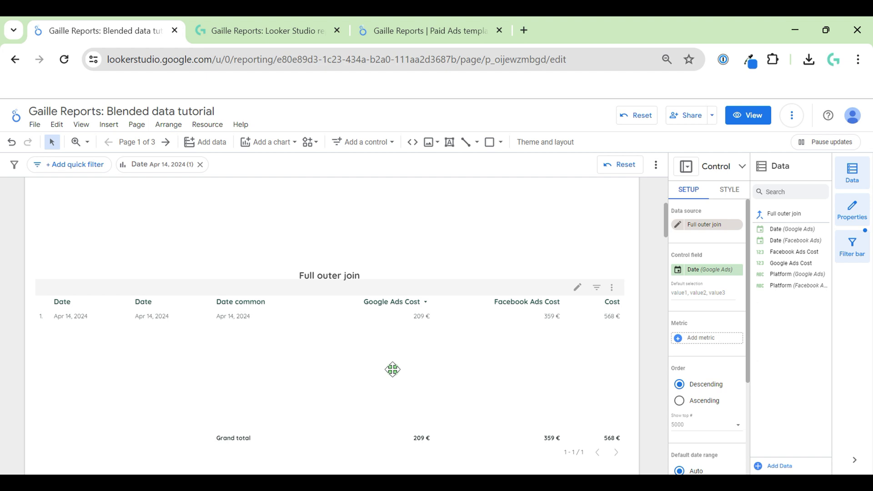
pyautogui.scroll(5, 646, 270)
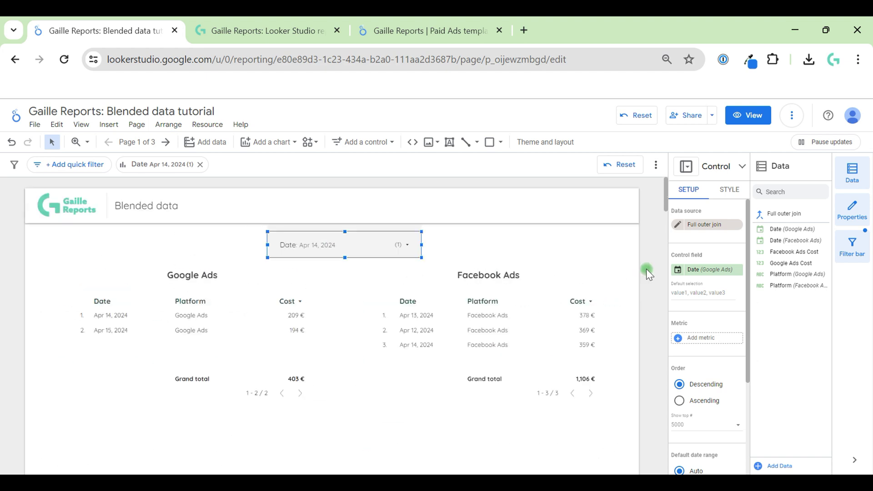
# Step: Switch the Date control's data source back to the Google Ads sheet and reset the active date filter
pyautogui.click(408, 246)
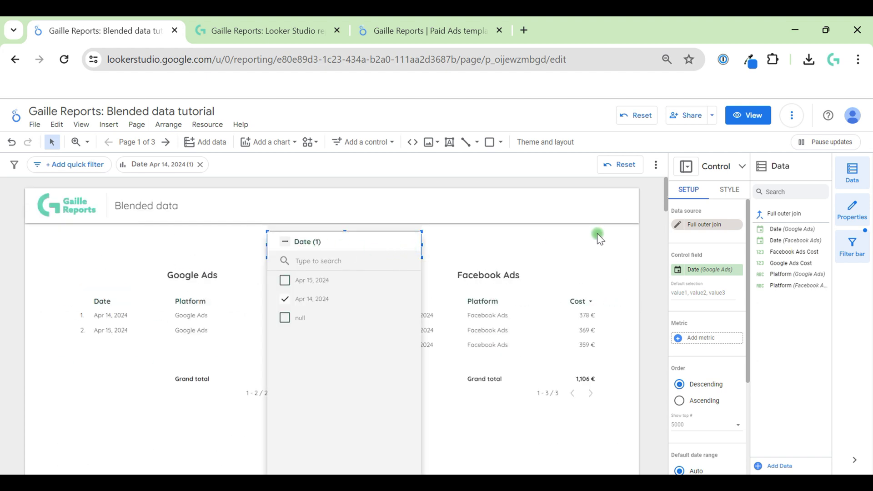
pyautogui.click(707, 227)
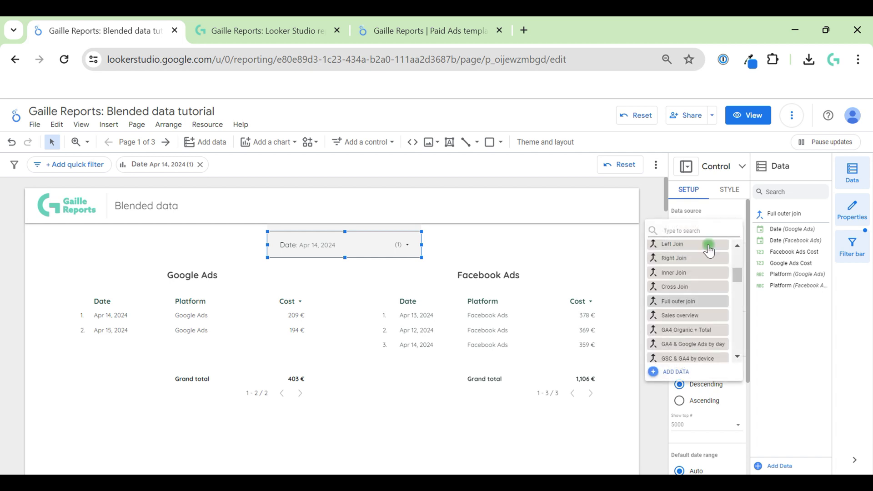
pyautogui.scroll(3, 684, 292)
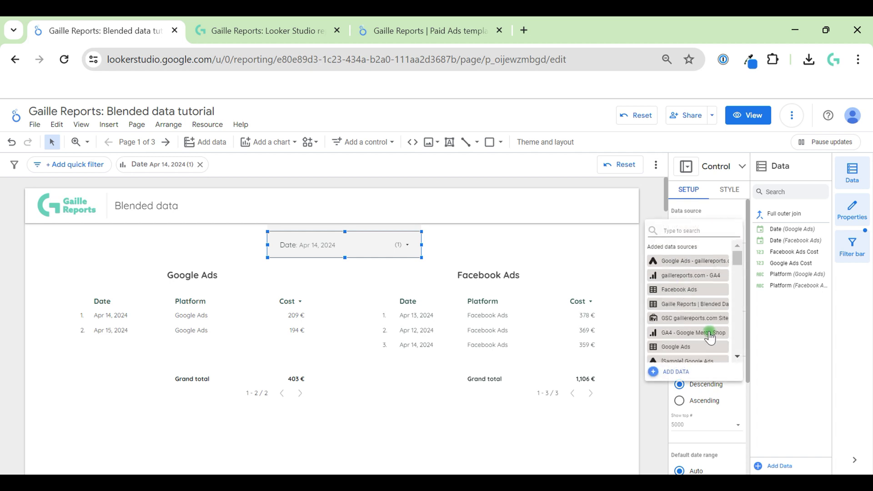
pyautogui.click(501, 258)
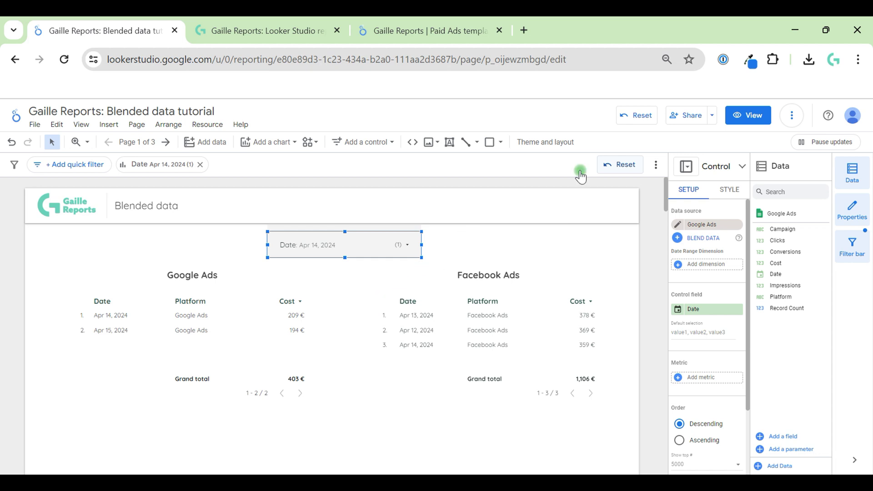
pyautogui.click(611, 165)
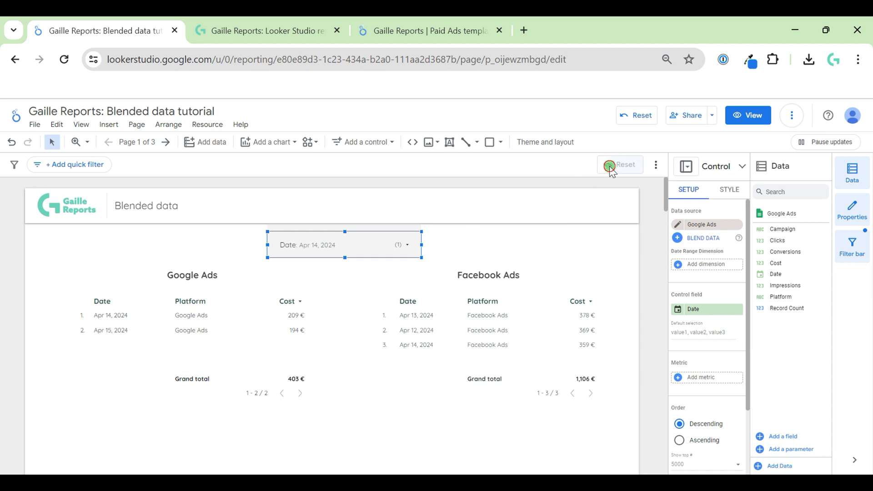
# Step: Filter the Date control to Apr 14, 2024 only and check the full, left, right, inner and cross join tables
pyautogui.click(395, 245)
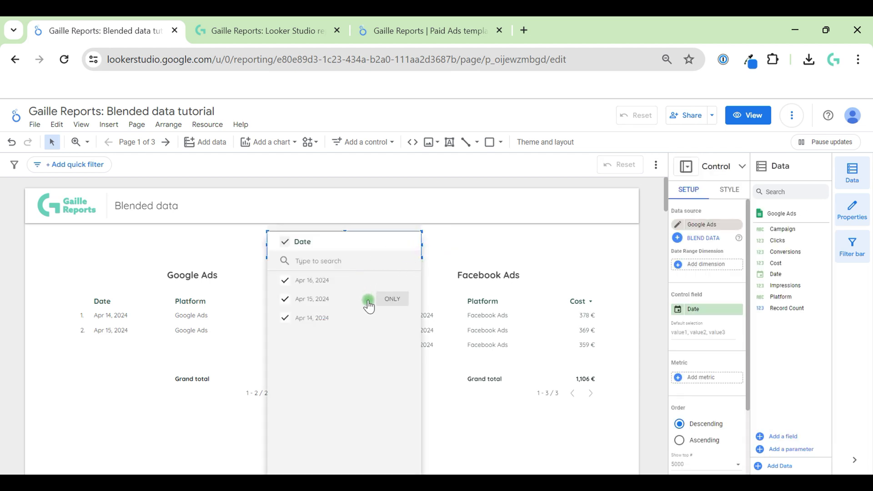
pyautogui.click(403, 315)
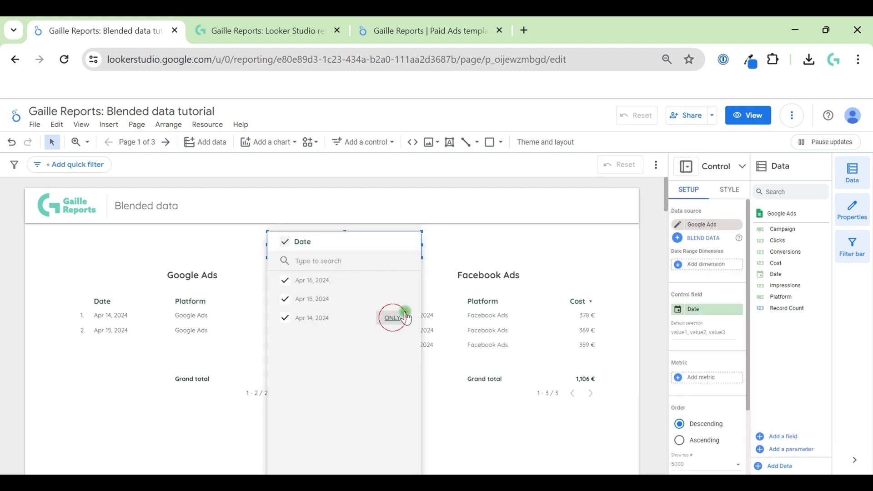
pyautogui.click(519, 231)
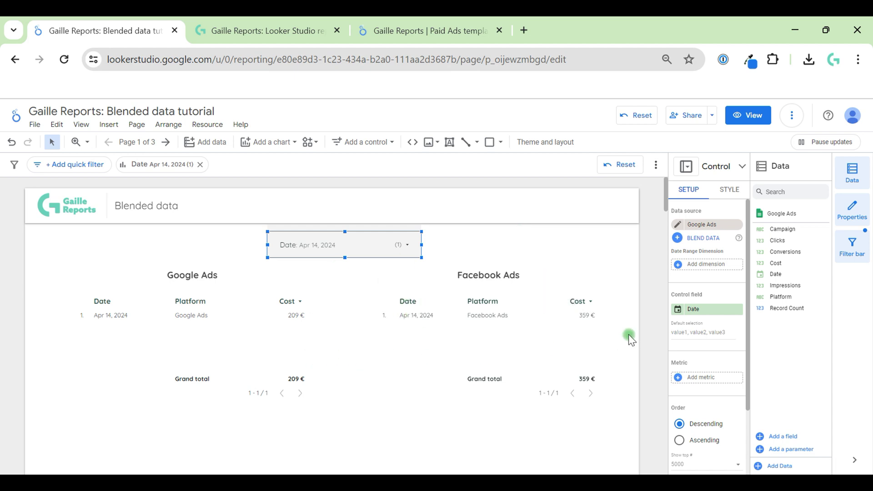
pyautogui.scroll(-6, 628, 334)
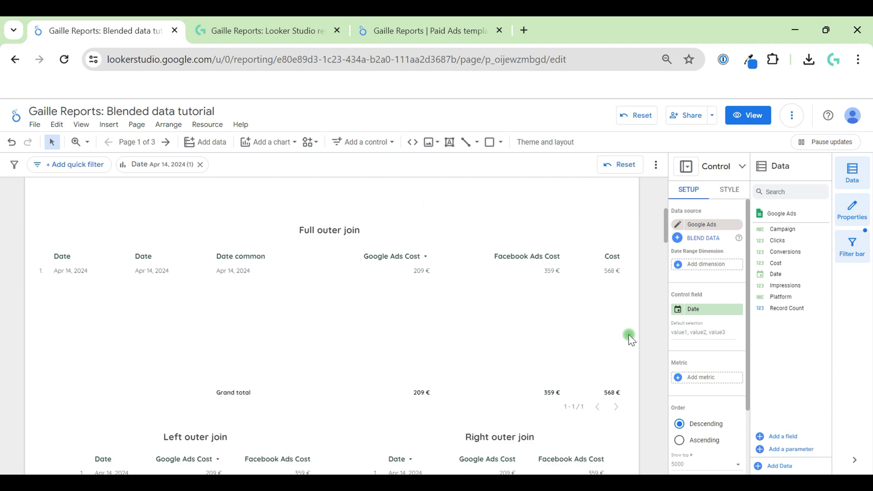
pyautogui.scroll(2, 623, 334)
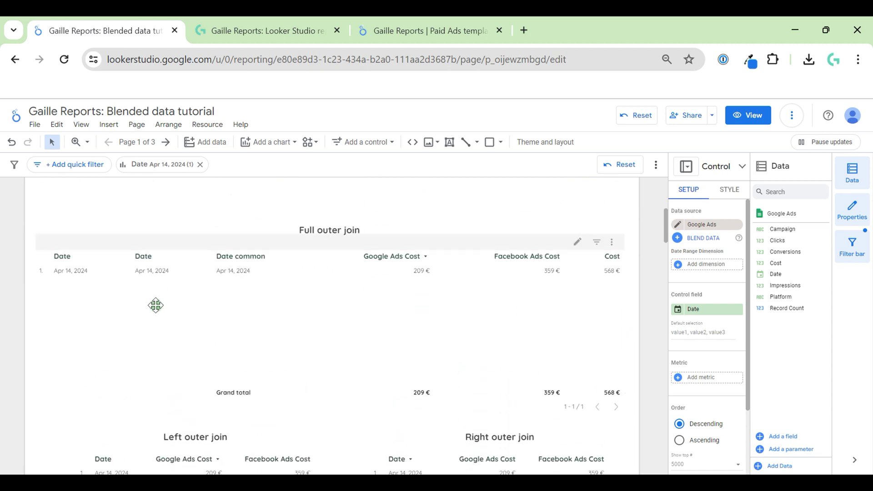
pyautogui.scroll(-2, 626, 392)
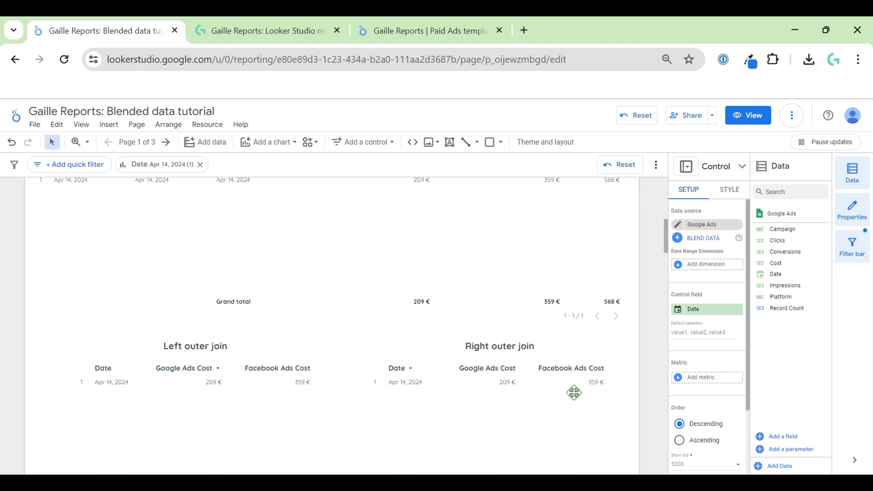
pyautogui.scroll(-5, 629, 366)
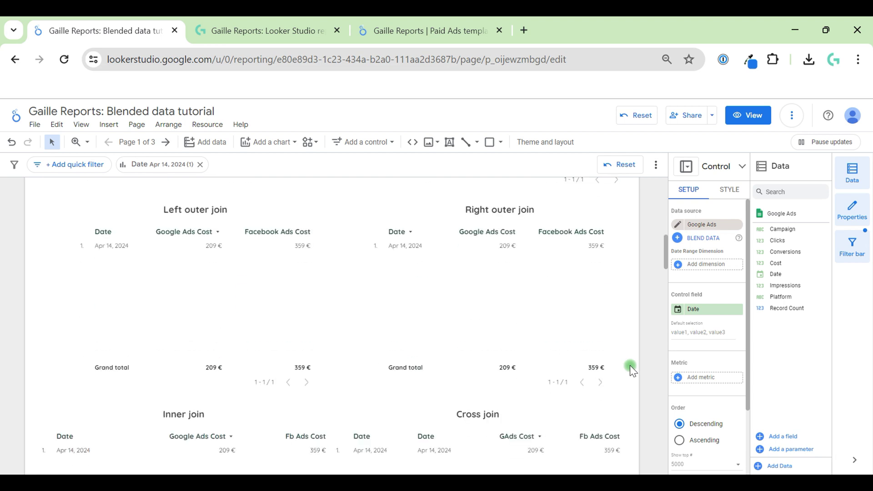
pyautogui.scroll(12, 629, 365)
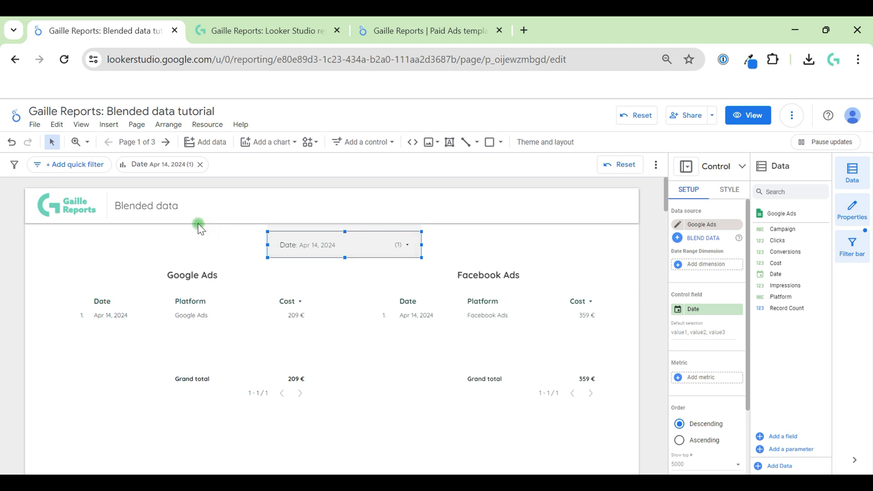
# Step: Go to the GA4 and GSC report page
pyautogui.click(146, 142)
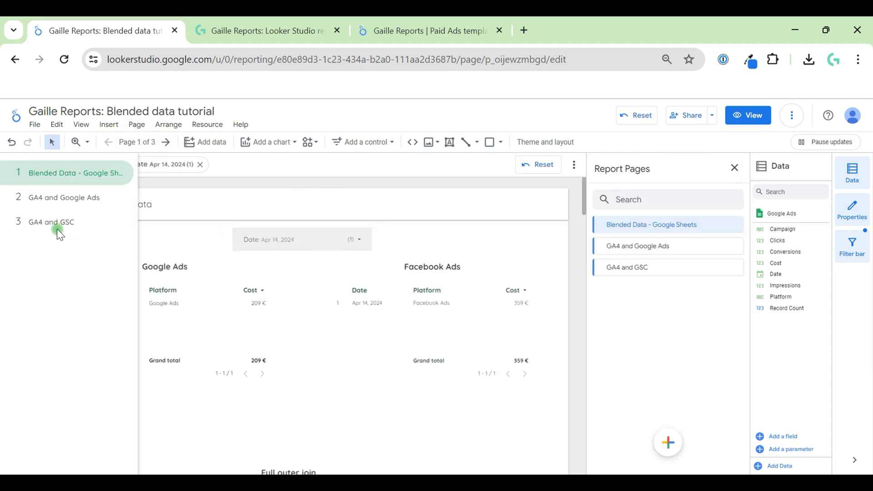
pyautogui.click(599, 264)
pyautogui.click(567, 255)
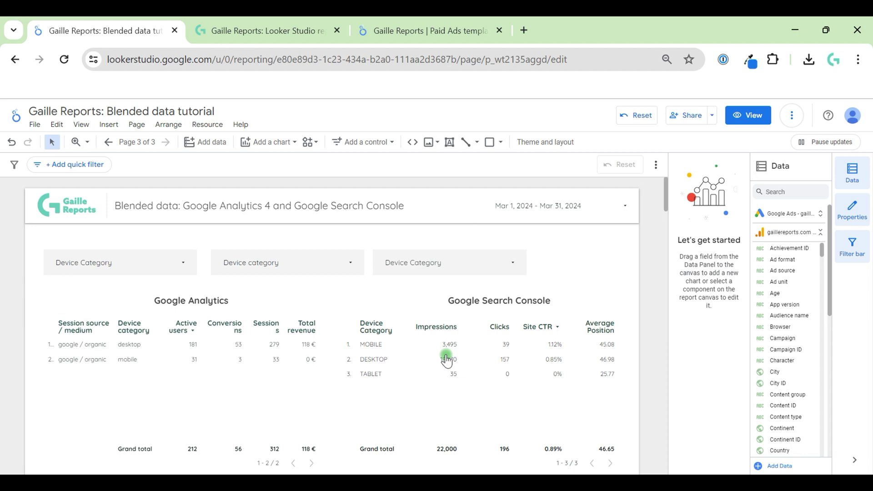
# Step: Switch to the Paid Ads template report, open windsor.ai in a new browser tab, deny its cookies and look over the homepage
pyautogui.click(447, 28)
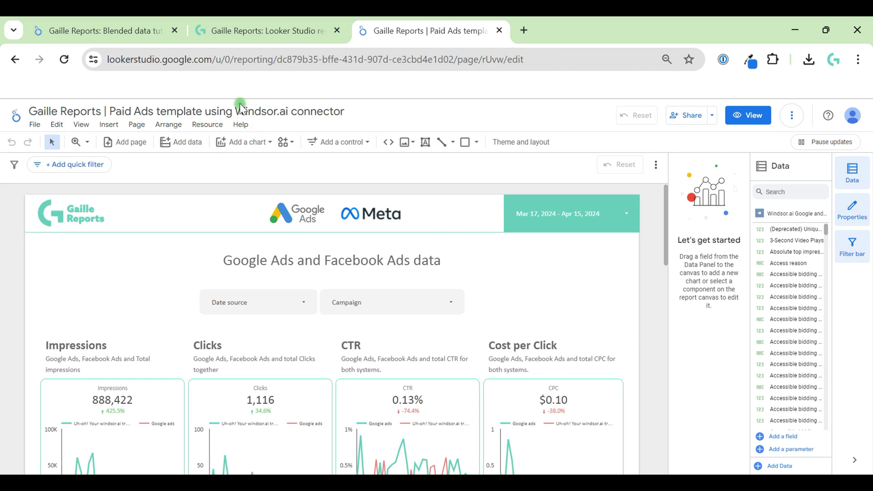
pyautogui.click(523, 28)
pyautogui.write('win')
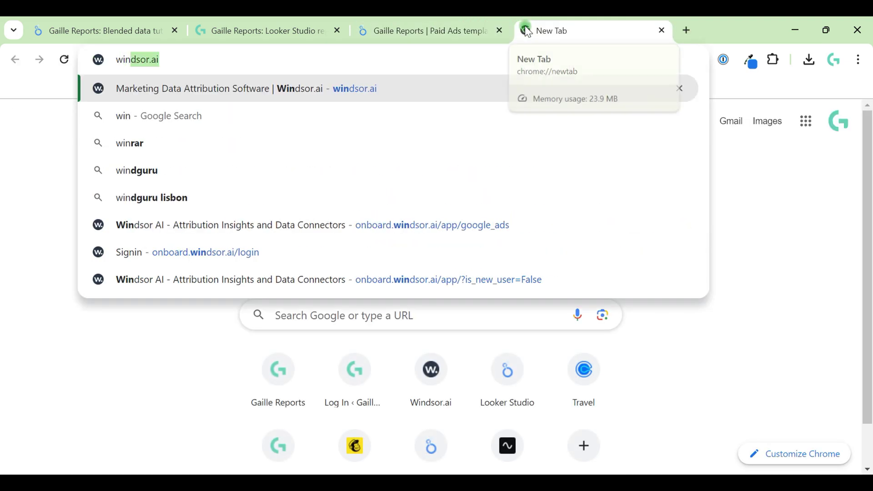
pyautogui.press('Return')
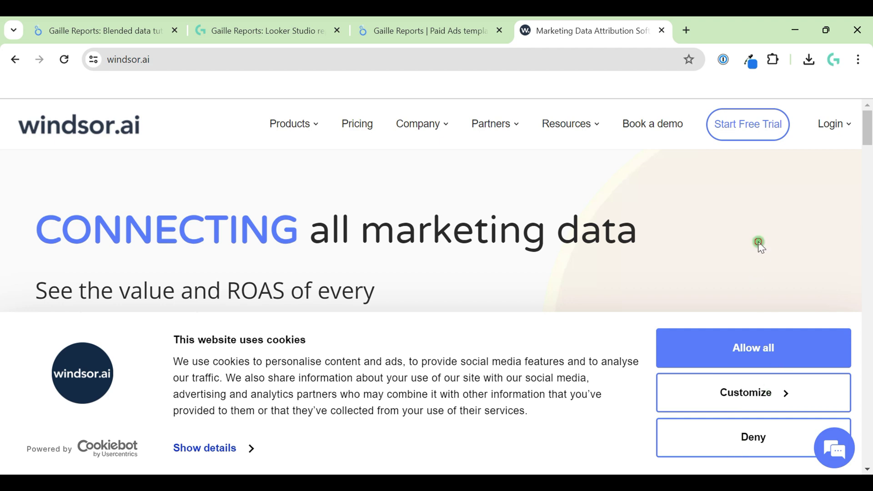
pyautogui.click(751, 440)
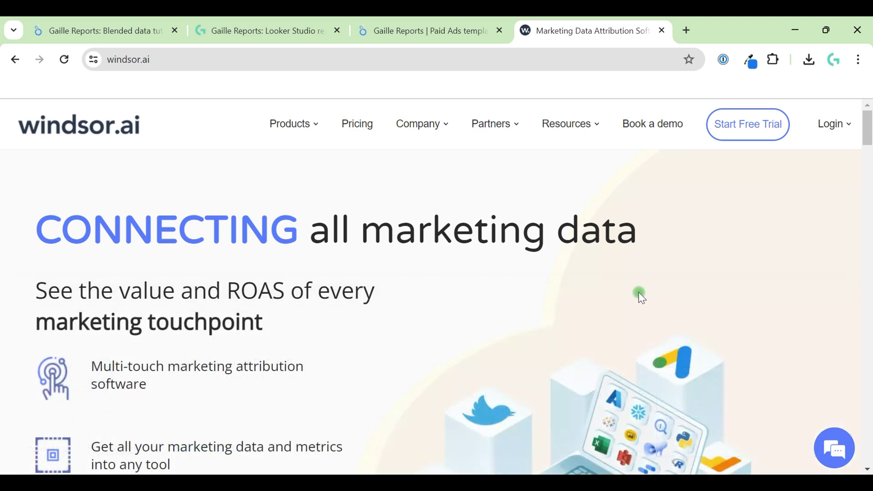
pyautogui.scroll(-10, 340, 286)
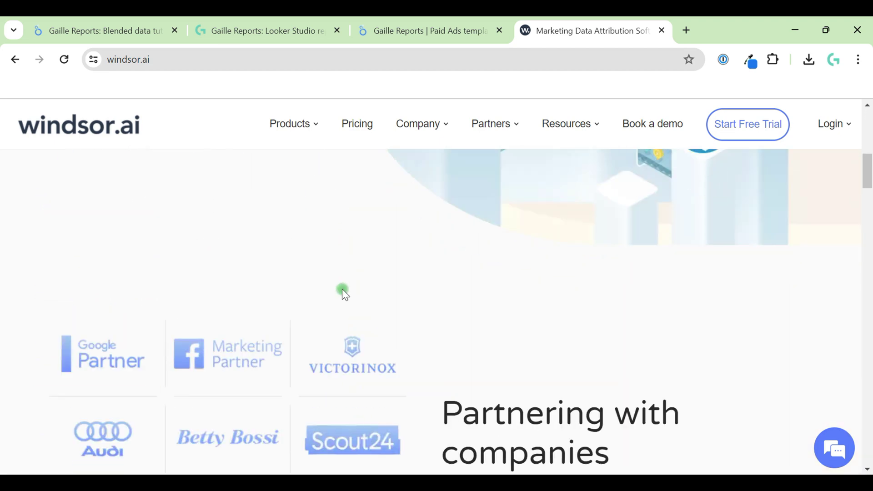
pyautogui.scroll(10, 342, 289)
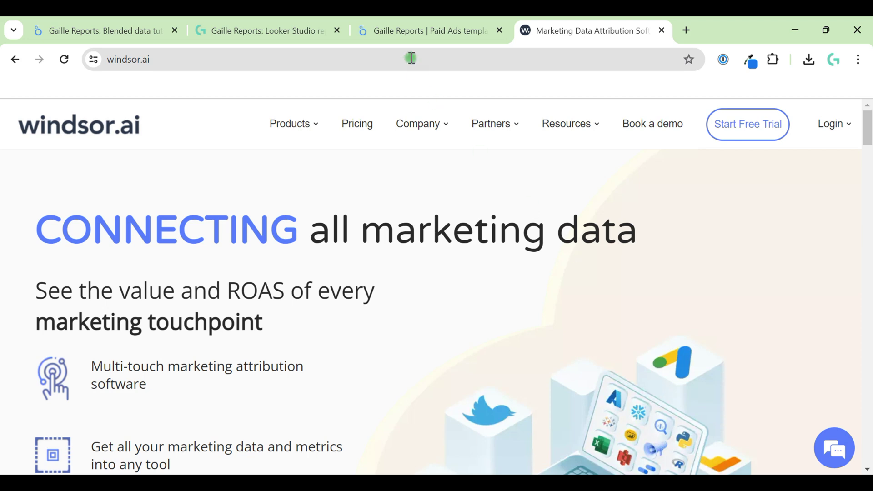
# Step: Return from windsor.ai to the Paid Ads template report and review its list of added data sources
pyautogui.click(400, 18)
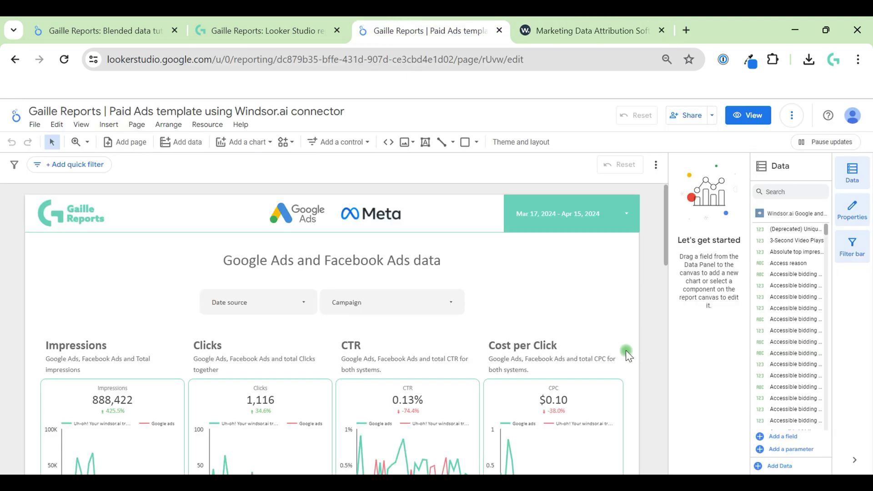
pyautogui.click(551, 23)
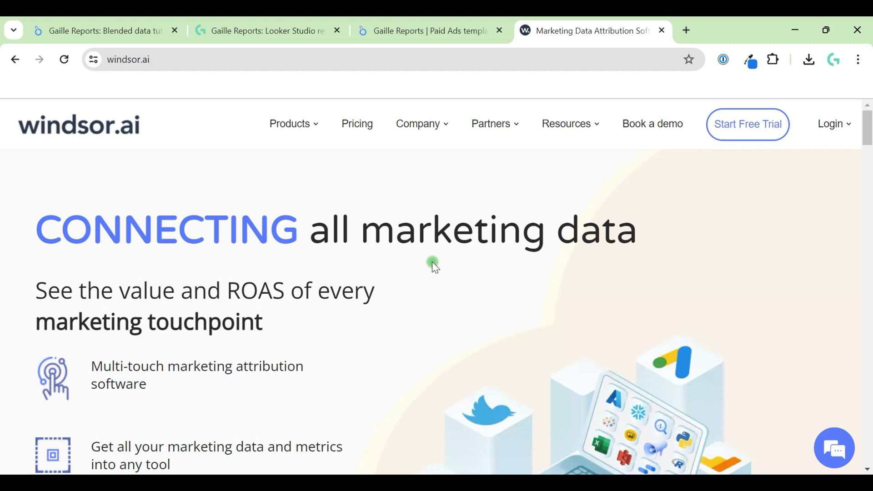
pyautogui.click(425, 28)
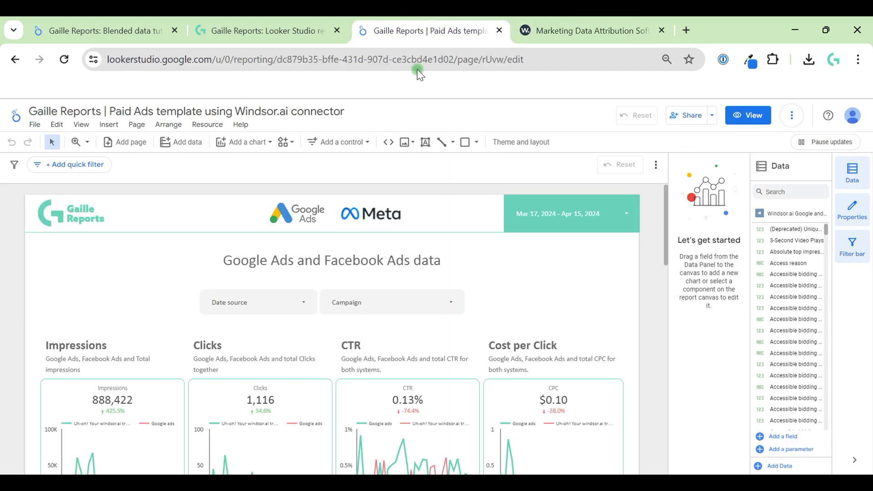
pyautogui.click(207, 124)
pyautogui.click(211, 142)
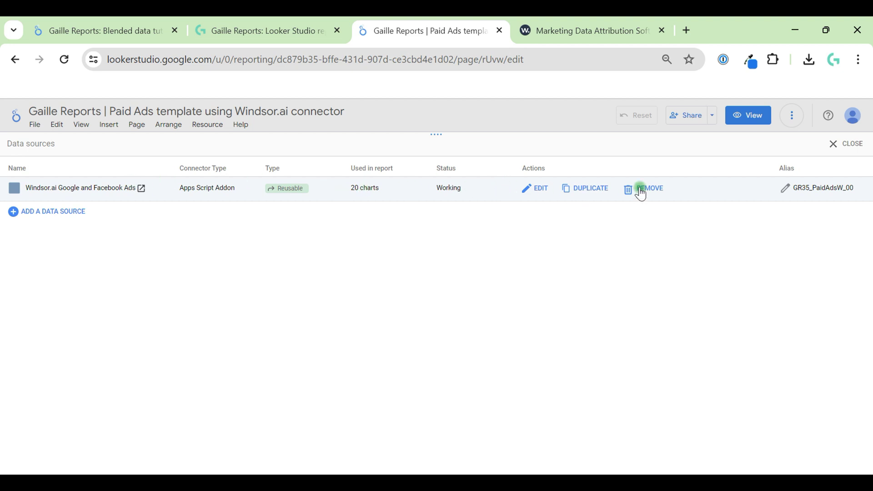
pyautogui.click(849, 143)
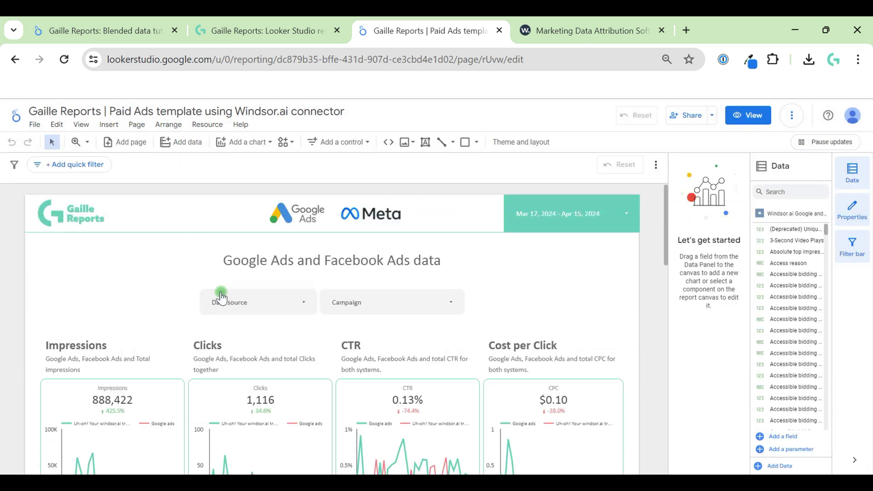
# Step: Check the Date source control's options and look through the report's charts down to the Facebook Ads campaign breakdown
pyautogui.click(276, 299)
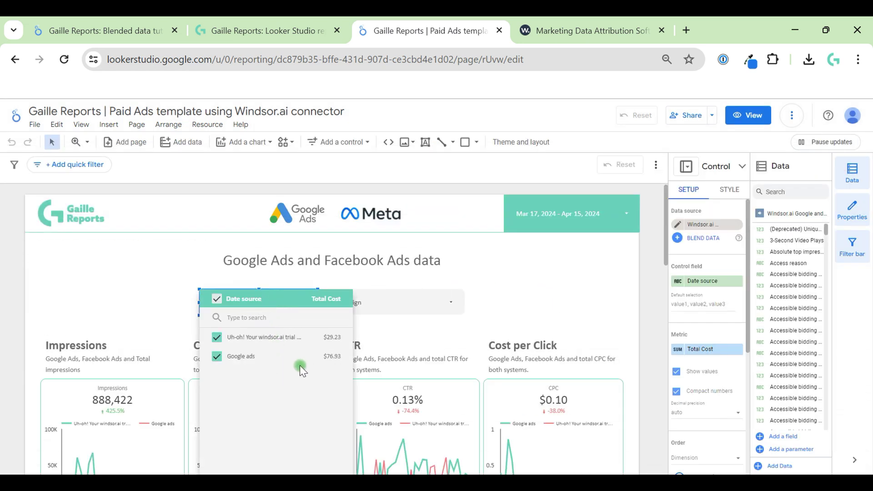
pyautogui.click(537, 292)
pyautogui.scroll(-3, 637, 362)
pyautogui.scroll(-10, 637, 362)
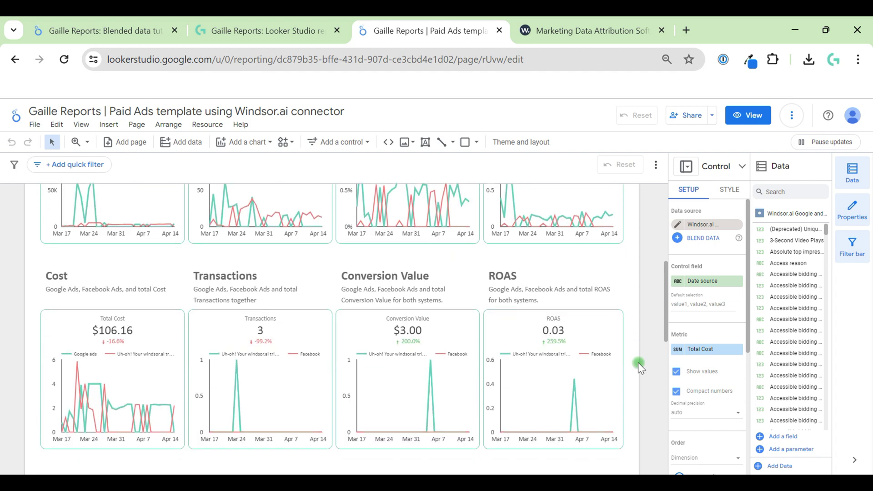
pyautogui.scroll(-5, 637, 362)
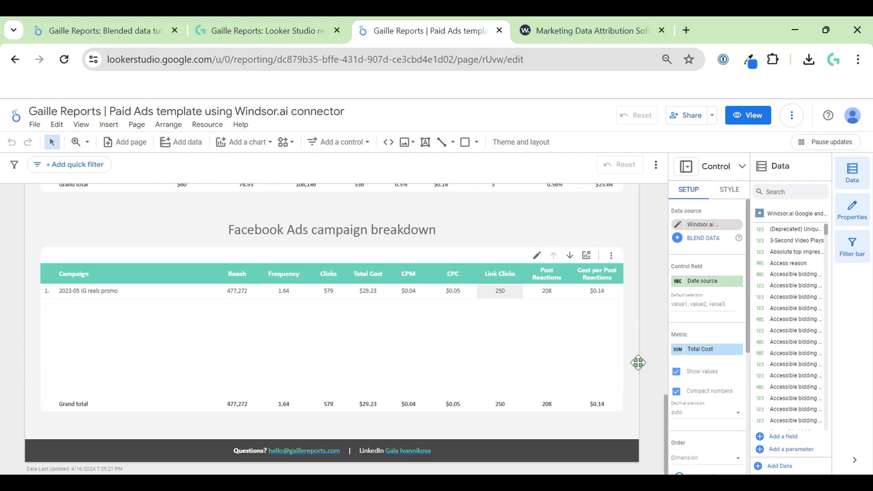
pyautogui.scroll(15, 637, 361)
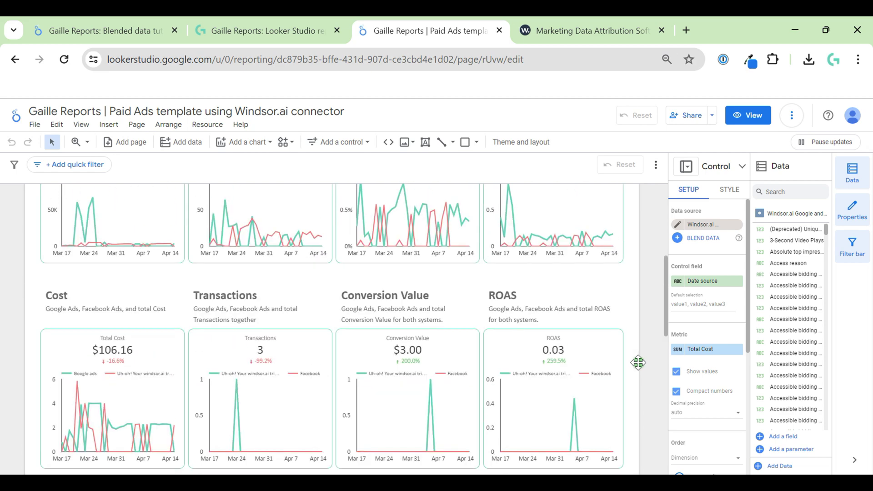
pyautogui.scroll(1, 638, 362)
pyautogui.click(525, 296)
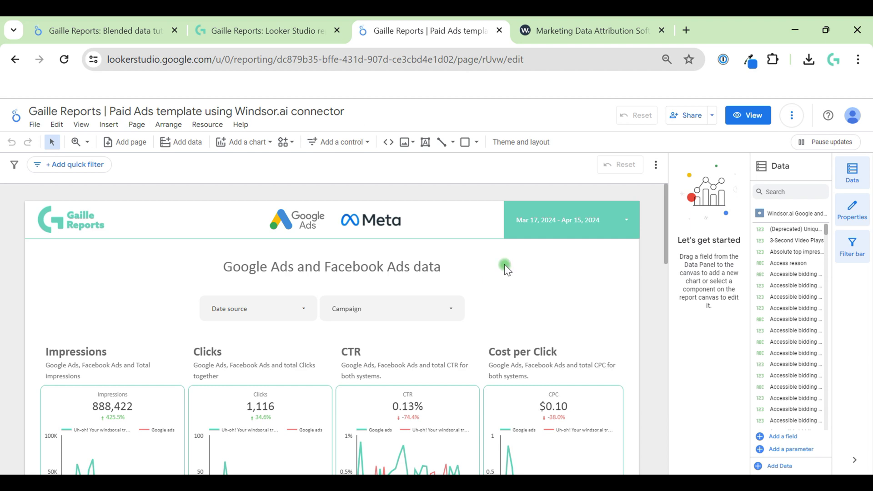
# Step: Switch the Paid Ads template report to view mode and look over its metric charts
pyautogui.click(748, 115)
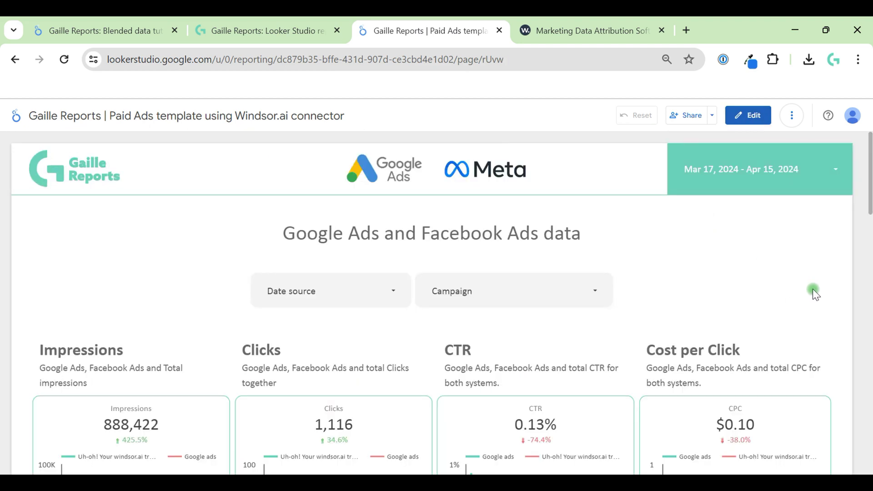
pyautogui.scroll(-6, 824, 298)
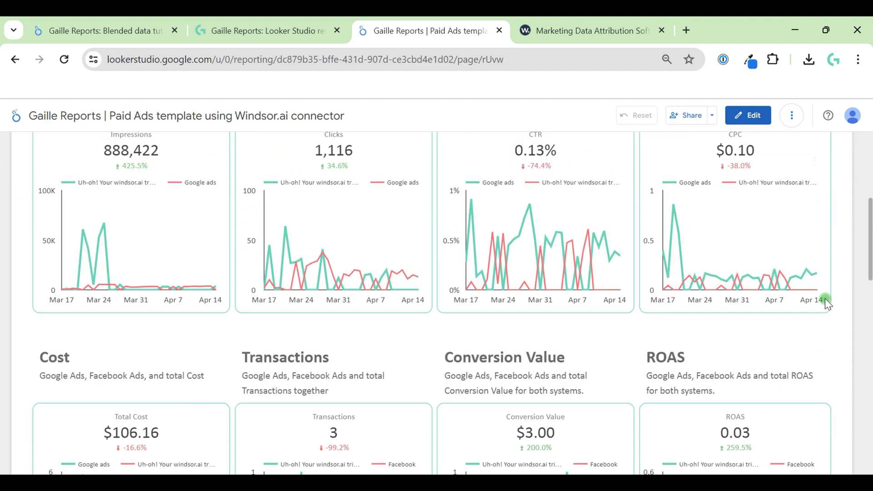
pyautogui.scroll(6, 825, 298)
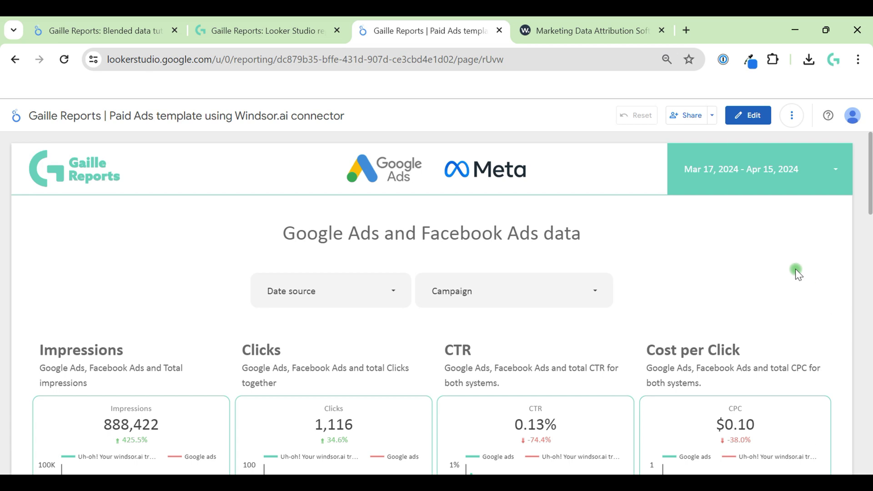
# Step: Revisit the windsor.ai site and the Blended data tutorial report, and return to the Paid Ads template to check its title
pyautogui.click(559, 32)
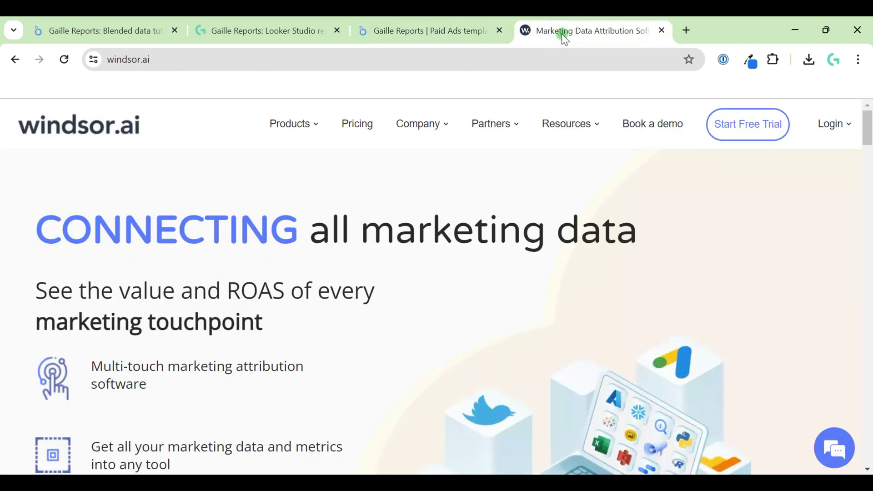
pyautogui.click(419, 32)
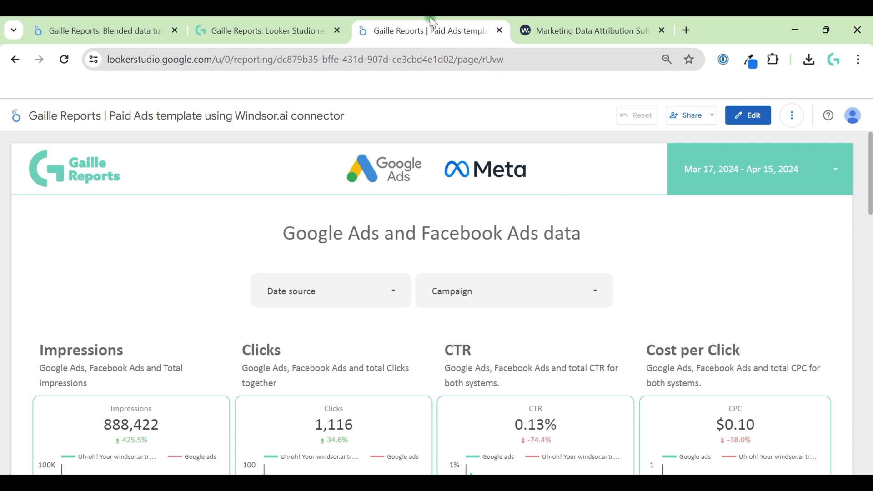
pyautogui.click(126, 34)
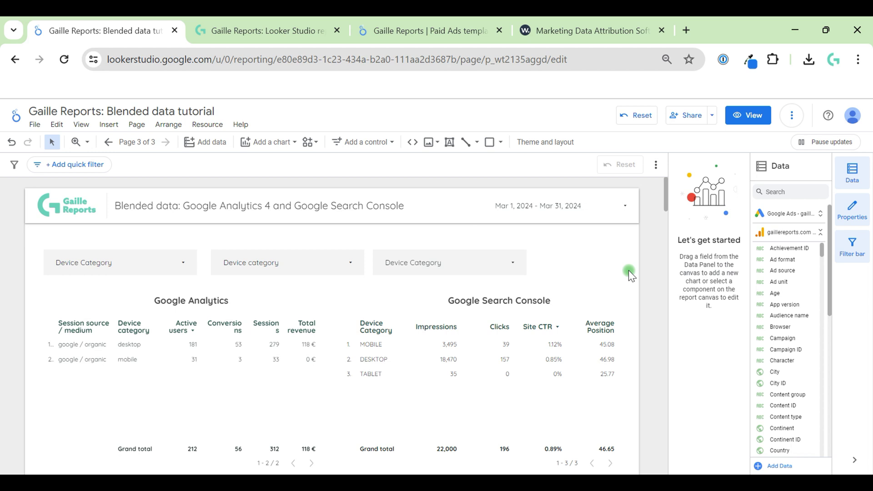
pyautogui.click(425, 30)
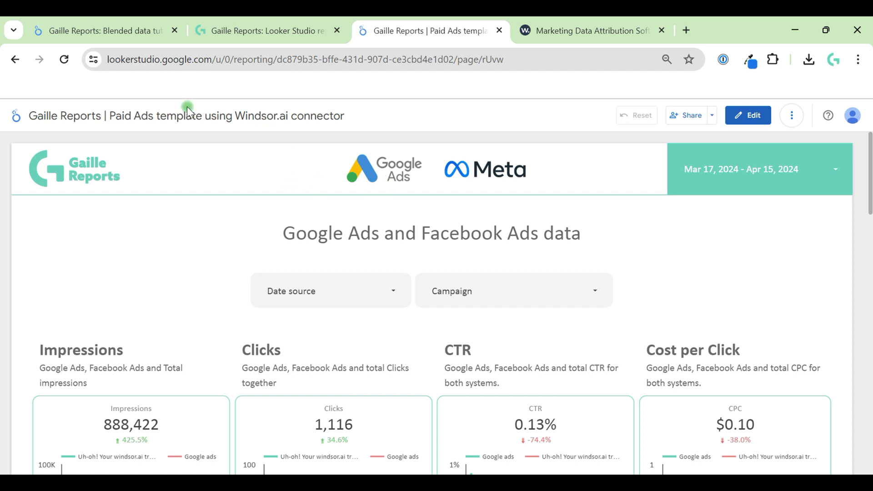
pyautogui.click(148, 112)
pyautogui.moveTo(183, 120); pyautogui.dragTo(396, 117)
pyautogui.click(392, 116)
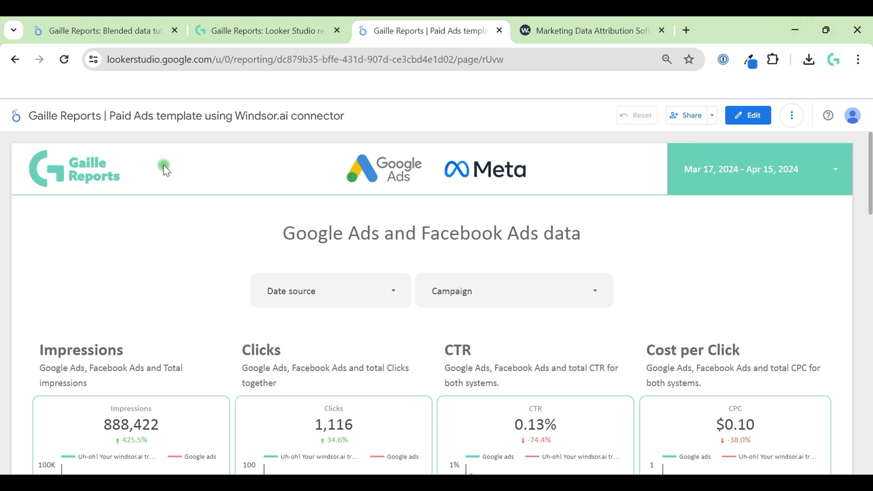
# Step: Glance at the Gaille Reports website homepage and return to the Blended data tutorial report
pyautogui.click(117, 29)
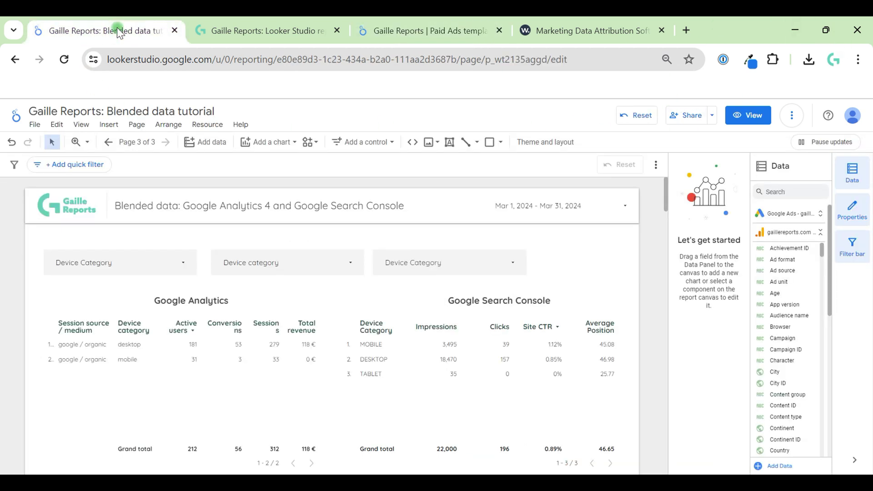
pyautogui.click(249, 22)
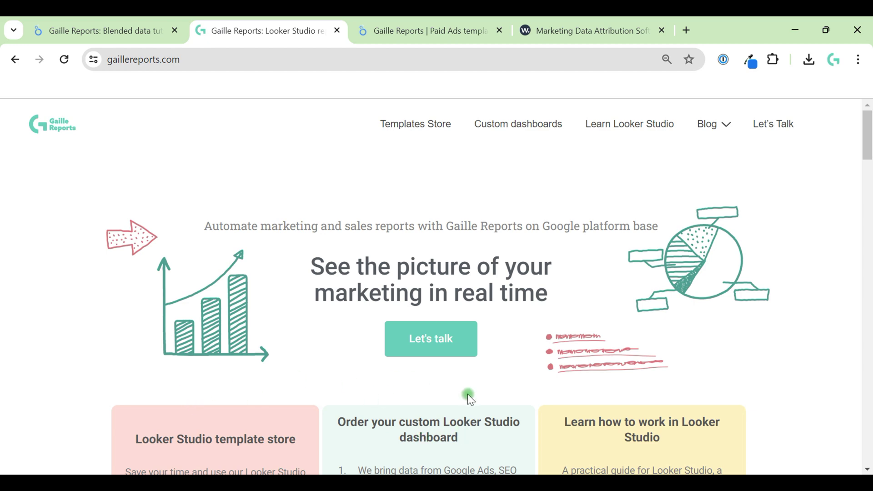
pyautogui.click(120, 31)
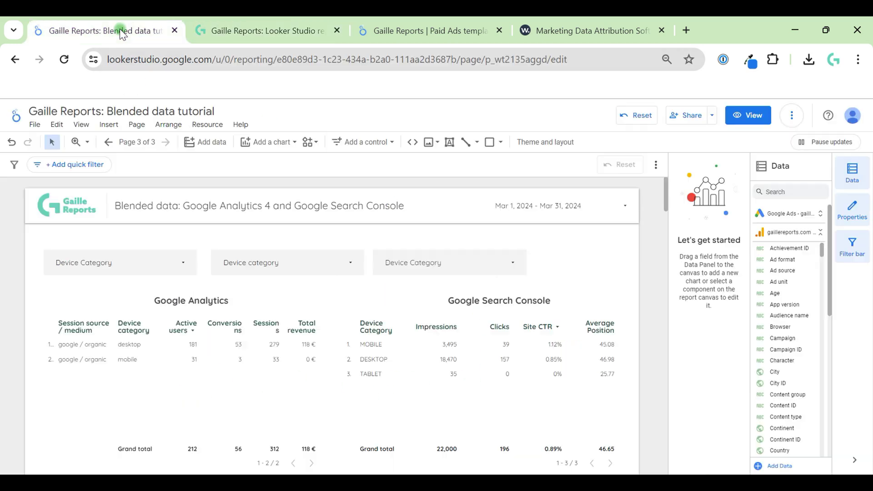